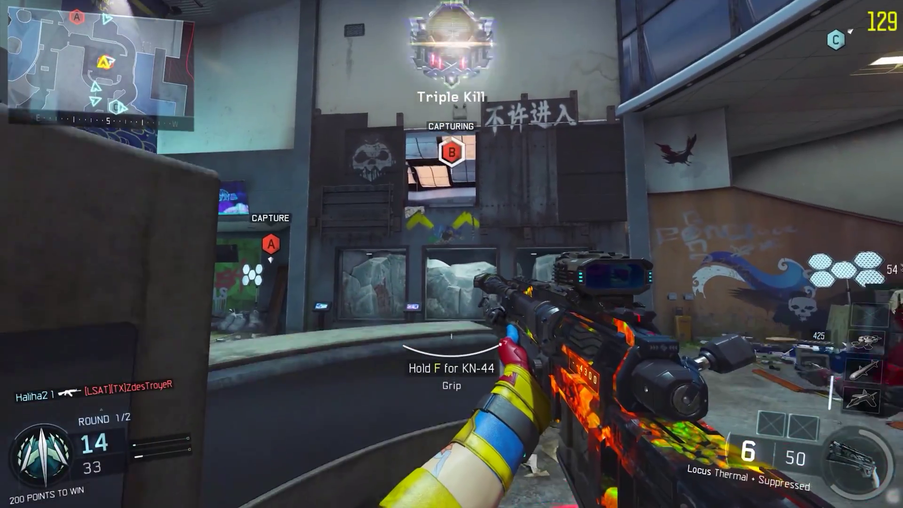
{"action": "left_click", "coordinate": [451, 254]}
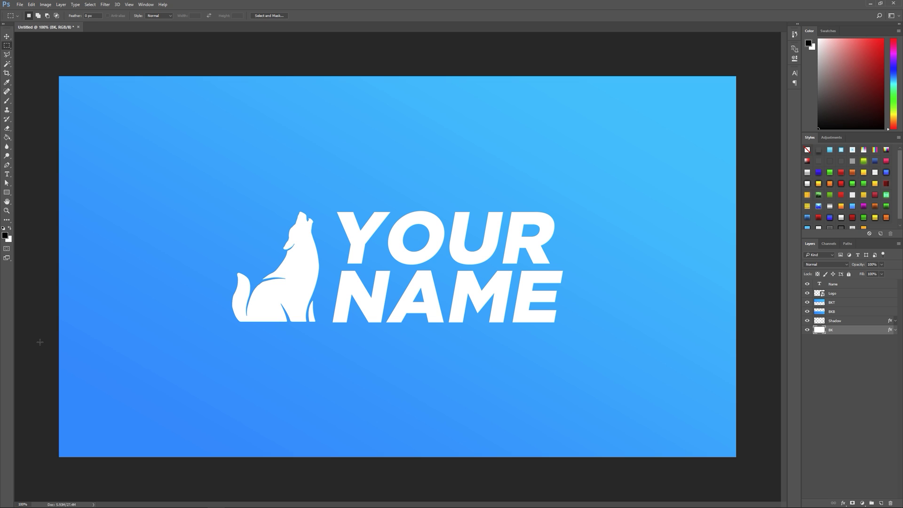
Step: Create a new document named Outro from the saved 1080p preset, 1920 x 1080 pixels at 300 ppi
{"action": "left_click", "coordinate": [20, 5]}
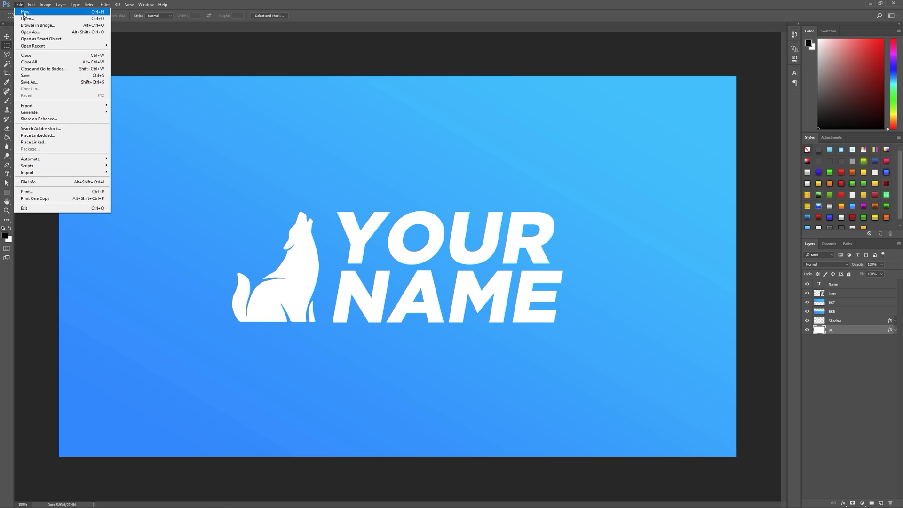
{"action": "left_click", "coordinate": [26, 11]}
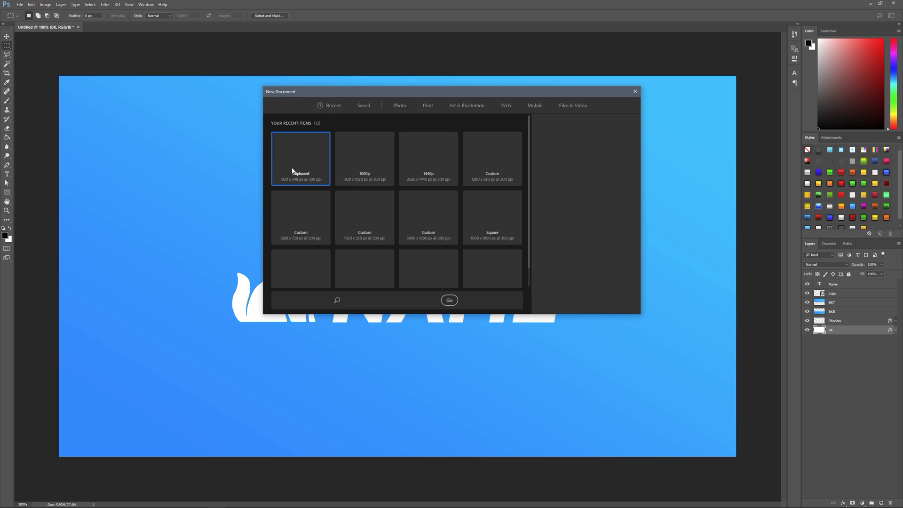
{"action": "left_click", "coordinate": [363, 105]}
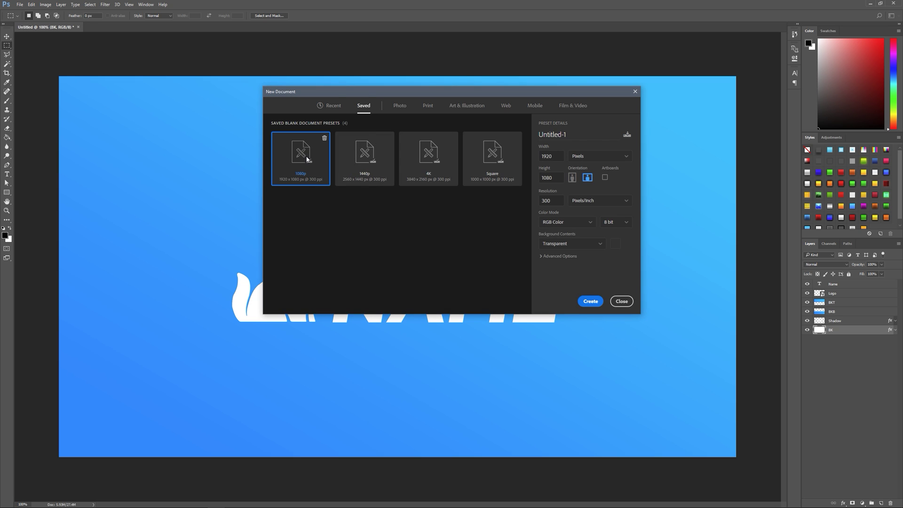
{"action": "key", "text": "Tab"}
{"action": "left_click", "coordinate": [577, 132]}
{"action": "type", "text": "Outro"}
{"action": "left_click", "coordinate": [591, 301]}
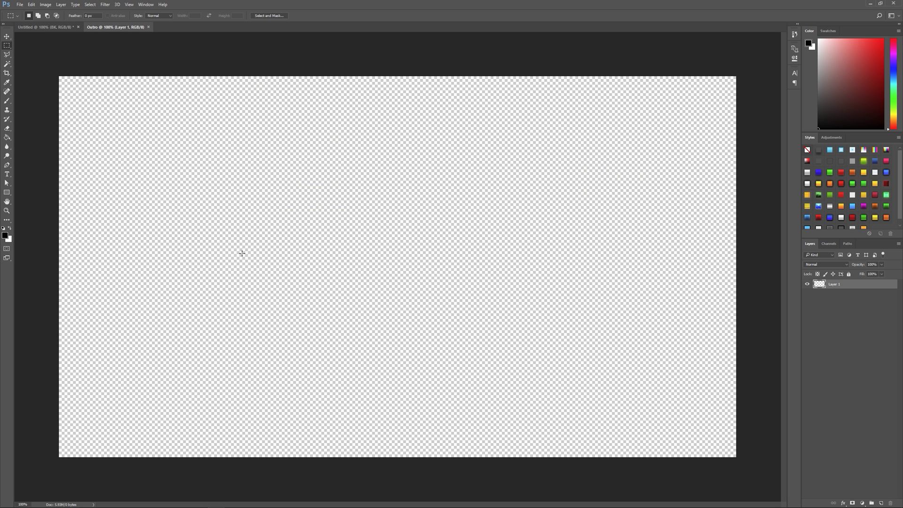
Step: Add the white two-line text "VEXINATOR" / "DESIGNS" and shift it toward the middle of the canvas
{"action": "left_click", "coordinate": [7, 174]}
{"action": "left_click", "coordinate": [290, 226]}
{"action": "type", "text": "VEXINATOR"}
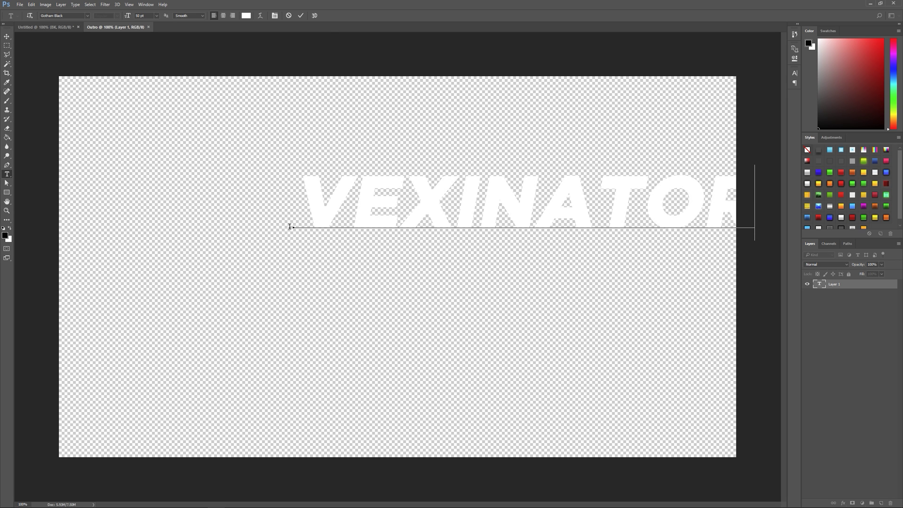
{"action": "key", "text": "Return"}
{"action": "type", "text": "DESI"}
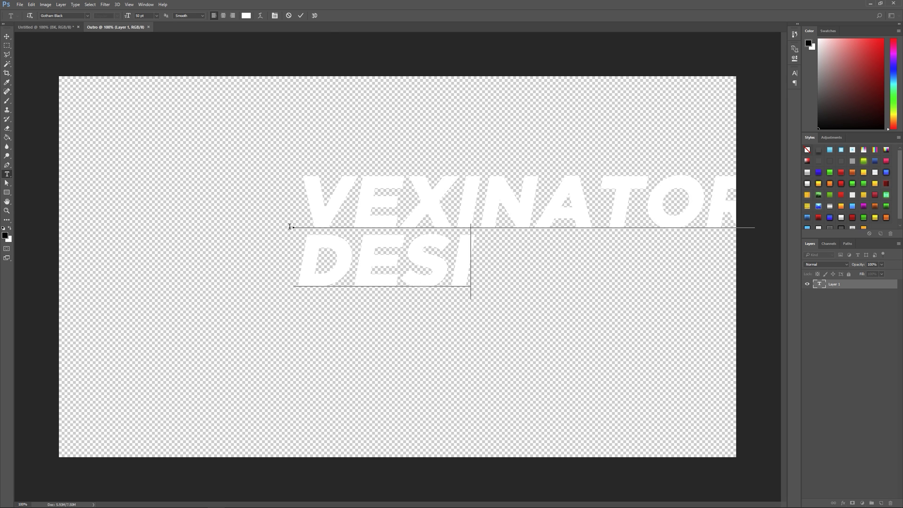
{"action": "type", "text": "NGS"}
{"action": "key", "text": "BackSpace"}
{"action": "key", "text": "BackSpace"}
{"action": "key", "text": "BackSpace"}
{"action": "type", "text": "GNS"}
{"action": "left_click_drag", "start_coordinate": [495, 252], "coordinate": [419, 275]}
Step: Examine the character settings of the selected text, including its font, size, leading and faux italic
{"action": "left_click_drag", "start_coordinate": [536, 282], "coordinate": [217, 227]}
{"action": "left_click", "coordinate": [244, 232]}
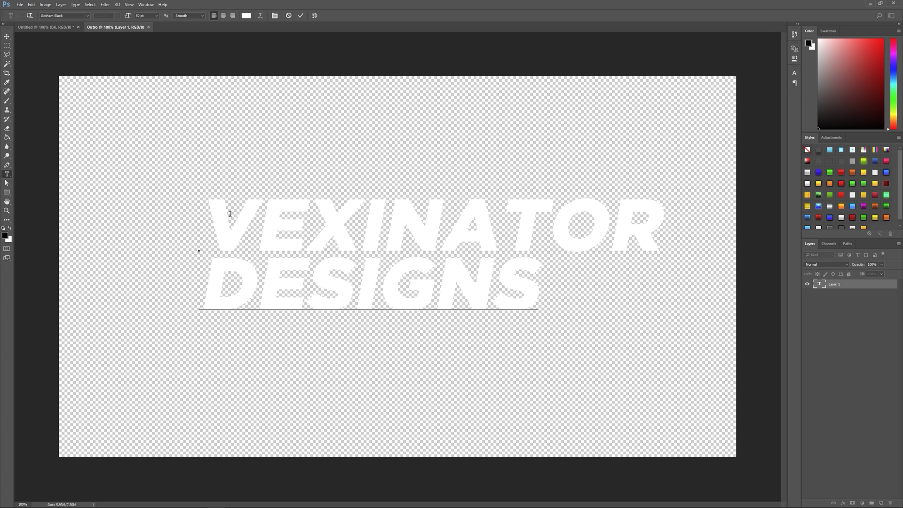
{"action": "key", "text": "ctrl+a"}
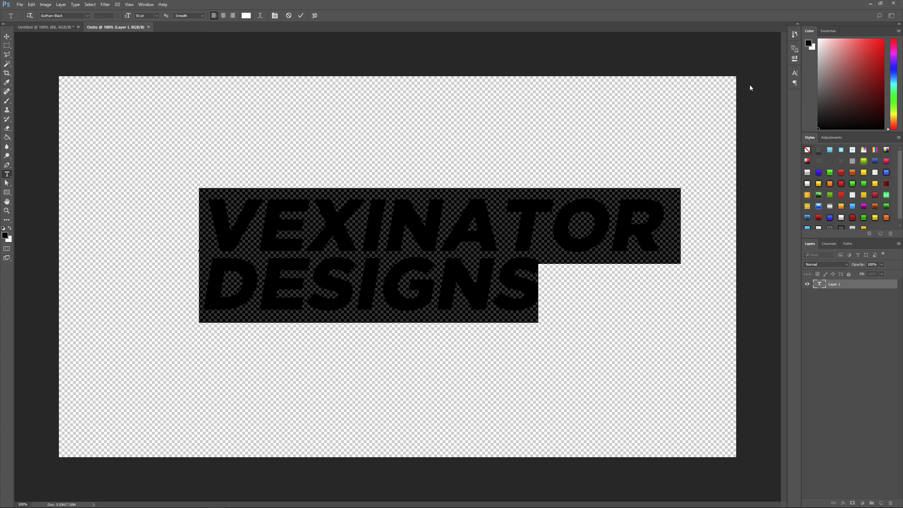
{"action": "left_click", "coordinate": [794, 73]}
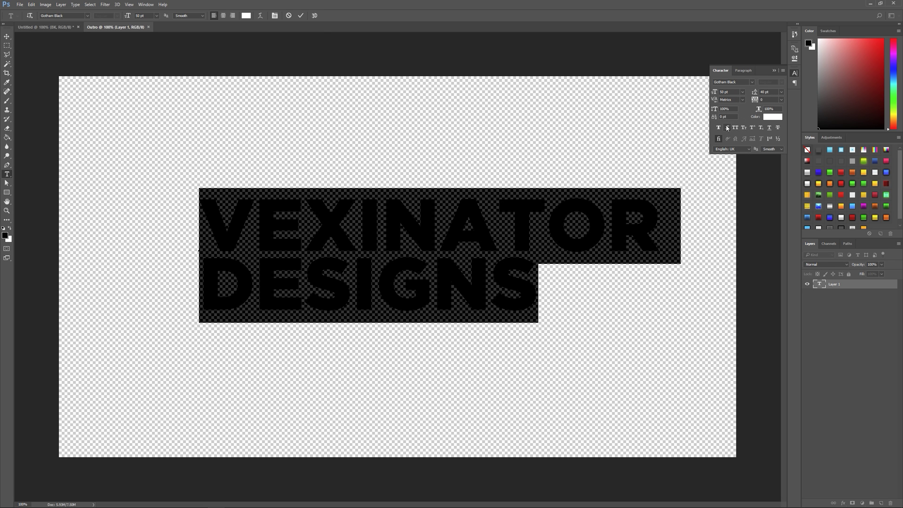
{"action": "left_click", "coordinate": [508, 296]}
{"action": "left_click_drag", "start_coordinate": [535, 295], "coordinate": [224, 241]}
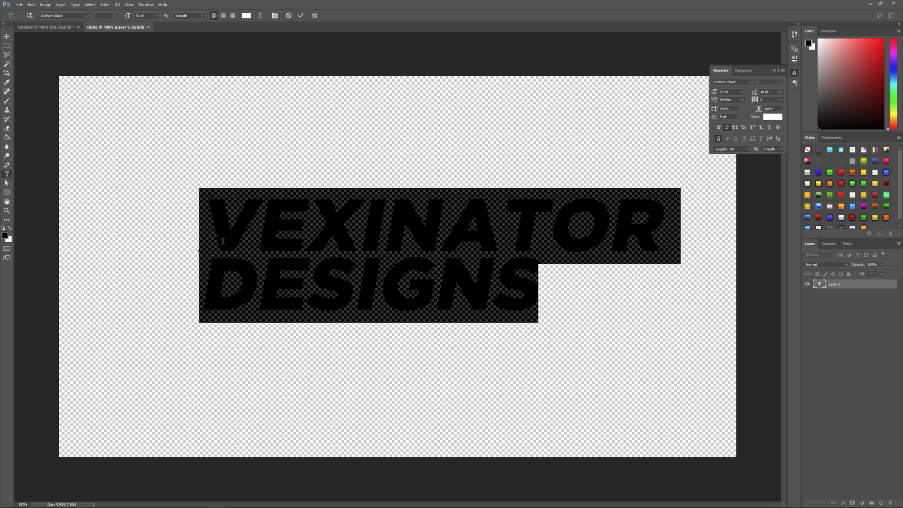
{"action": "left_click", "coordinate": [516, 268]}
{"action": "left_click_drag", "start_coordinate": [533, 289], "coordinate": [212, 228]}
{"action": "left_click", "coordinate": [381, 199]}
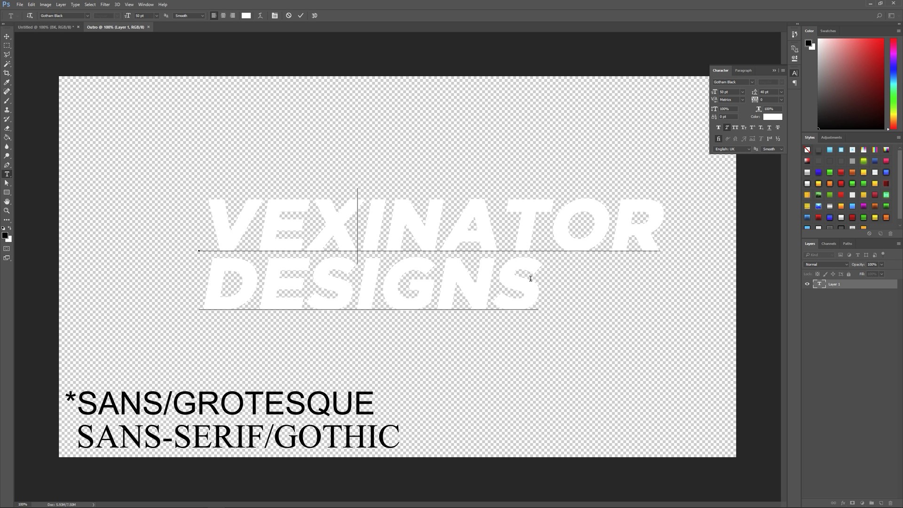
{"action": "left_click_drag", "start_coordinate": [531, 278], "coordinate": [220, 204]}
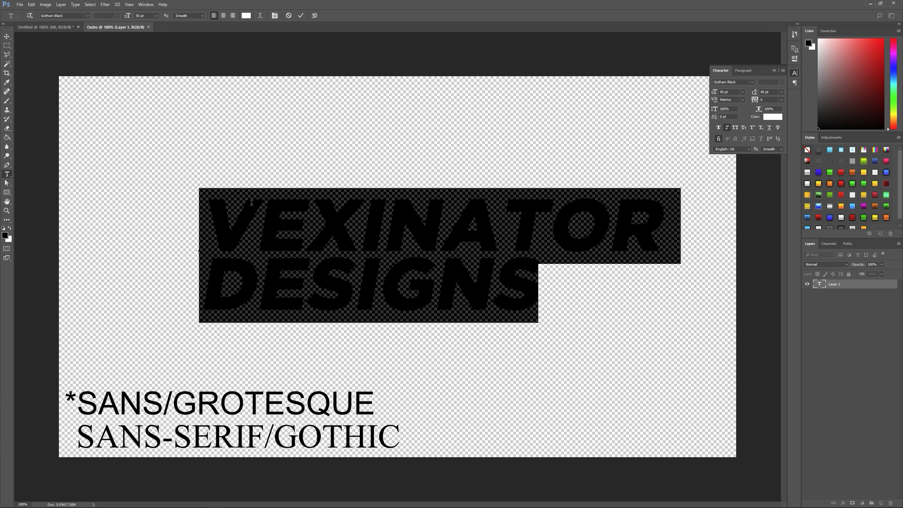
{"action": "left_click", "coordinate": [433, 282]}
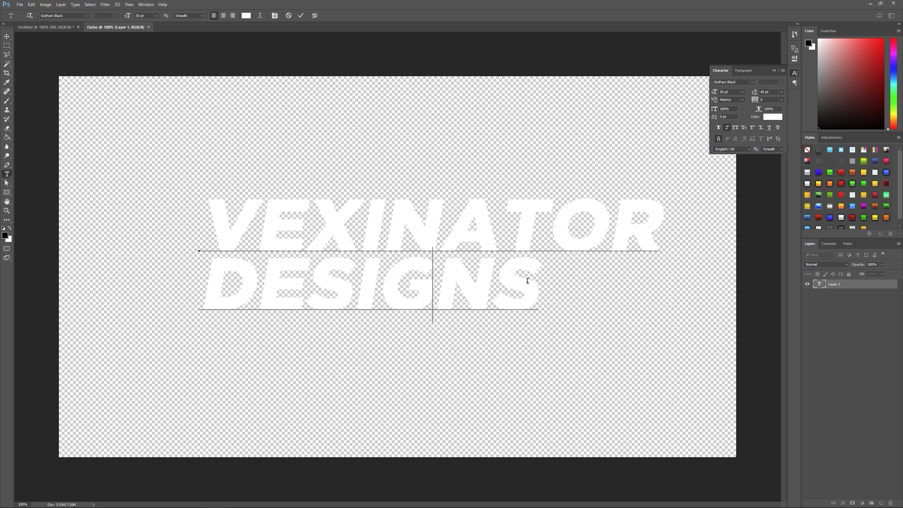
Step: Close the character settings and commit the text layer
{"action": "left_click_drag", "start_coordinate": [531, 283], "coordinate": [567, 151]}
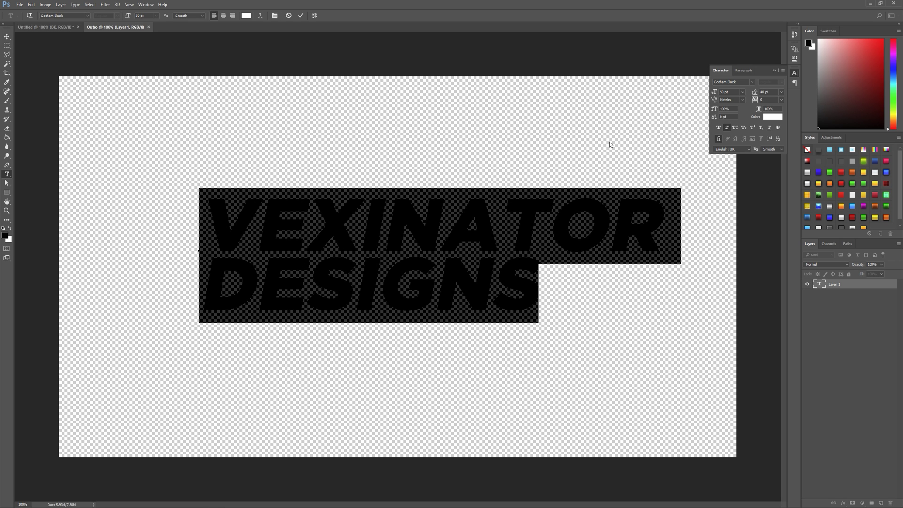
{"action": "left_click", "coordinate": [773, 70]}
{"action": "key", "text": "ctrl+Return"}
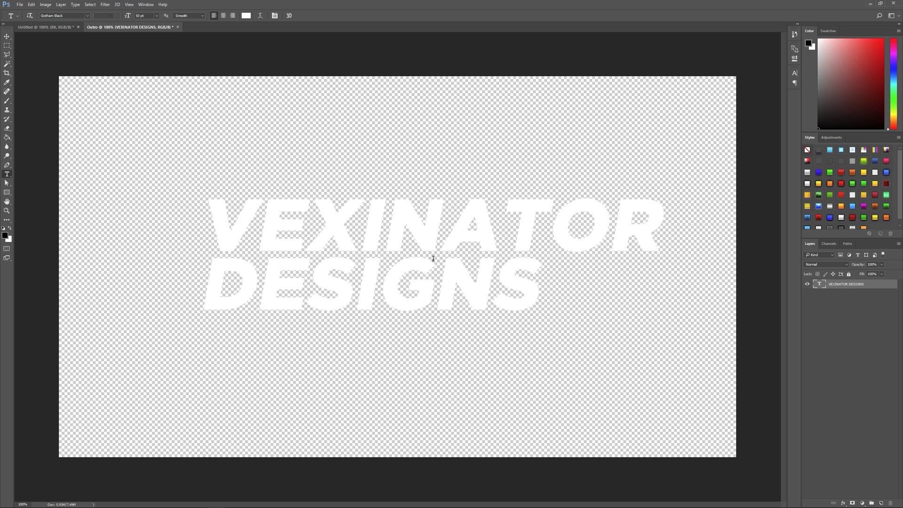
Step: Find the Logo (WM) image in the Pictures folder and place it in the Outro document
{"action": "key", "text": "super"}
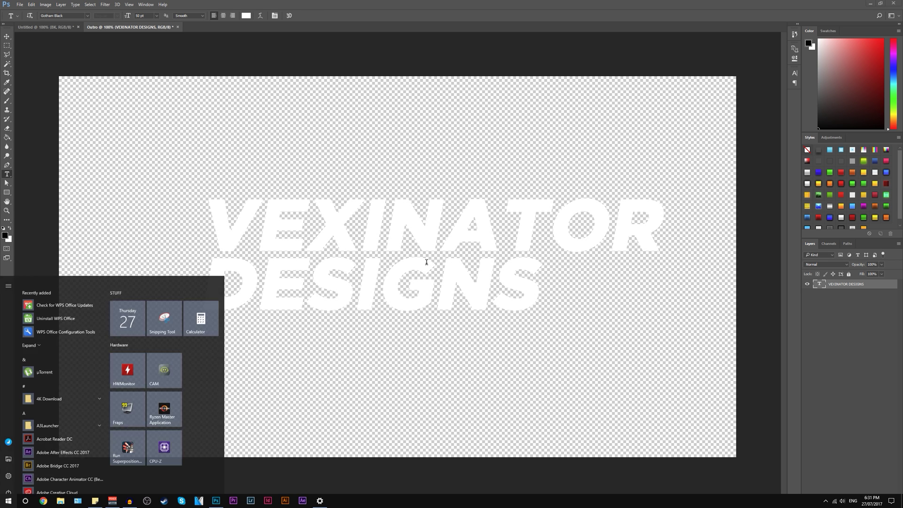
{"action": "key", "text": "super"}
{"action": "key", "text": "super+e"}
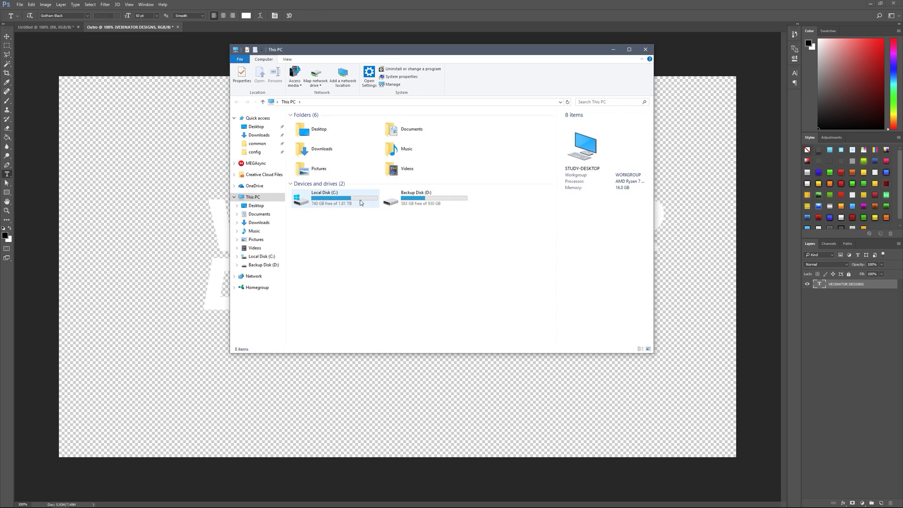
{"action": "double_click", "coordinate": [329, 168]}
{"action": "double_click", "coordinate": [324, 137]}
{"action": "double_click", "coordinate": [311, 136]}
{"action": "scroll", "coordinate": [423, 236], "scroll_direction": "down", "scroll_amount": 5}
{"action": "left_click_drag", "start_coordinate": [450, 315], "coordinate": [167, 254]}
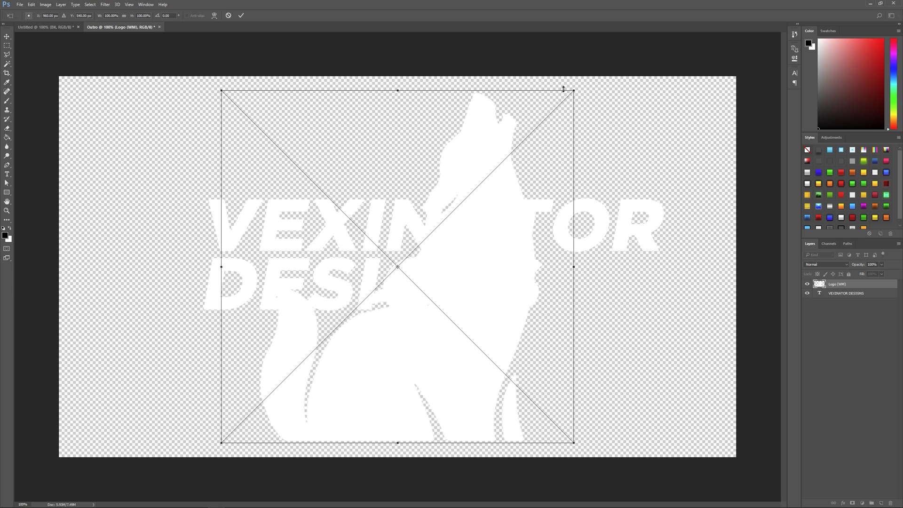
Step: Scale the wolf logo down to the height of the two text lines and place it just before the text
{"action": "left_click_drag", "start_coordinate": [575, 88], "coordinate": [429, 158]}
{"action": "left_click_drag", "start_coordinate": [426, 262], "coordinate": [320, 252]}
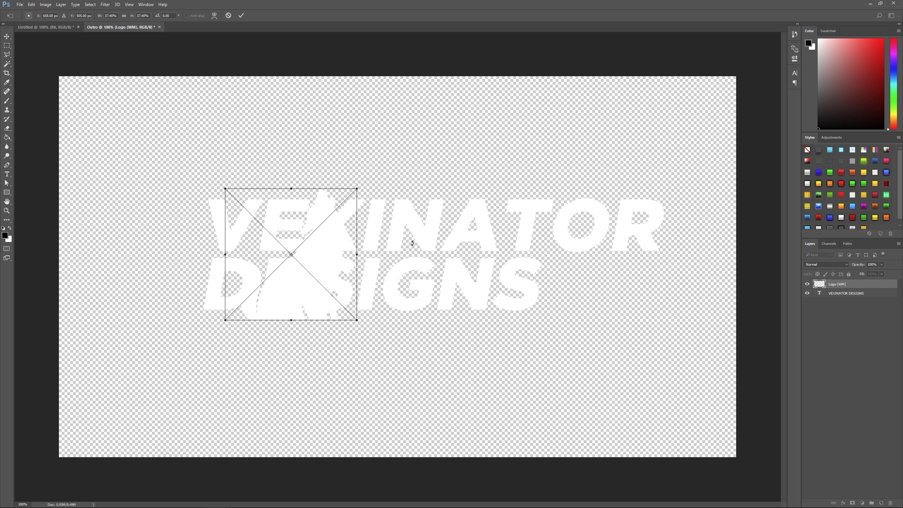
{"action": "left_click_drag", "start_coordinate": [355, 190], "coordinate": [346, 199]}
{"action": "left_click_drag", "start_coordinate": [326, 248], "coordinate": [179, 256]}
{"action": "left_click_drag", "start_coordinate": [200, 308], "coordinate": [195, 296]}
{"action": "key", "text": "Return"}
{"action": "key", "text": "t"}
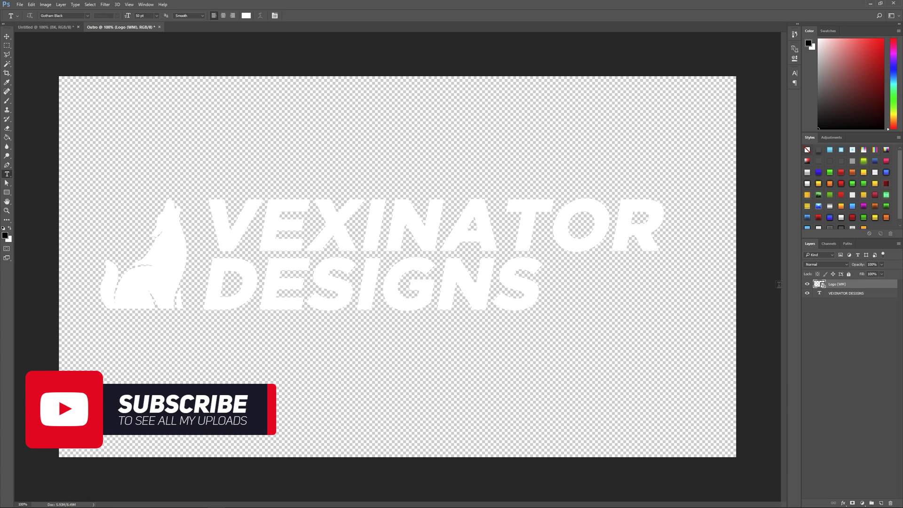
Step: Move the logo and text layers together so they are centred on the canvas, and deselect them
{"action": "left_click", "coordinate": [836, 293], "text": "shift"}
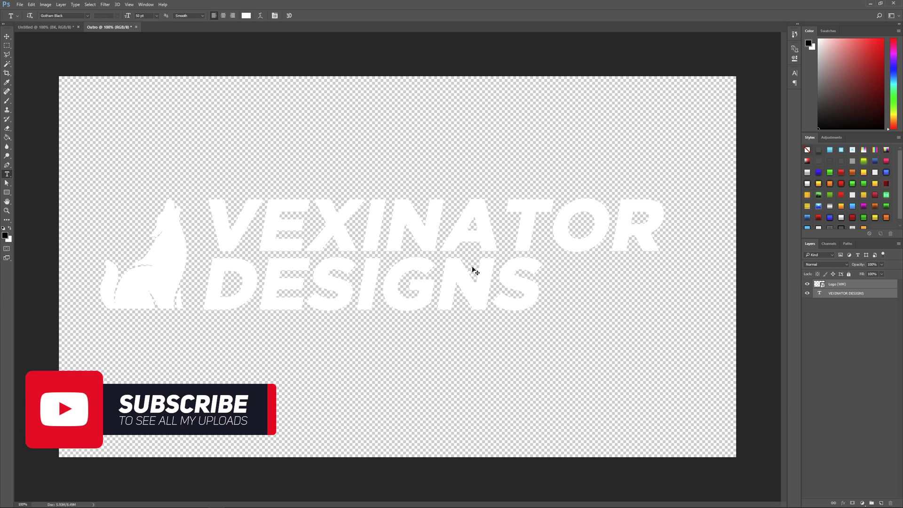
{"action": "key", "text": "ctrl+t"}
{"action": "left_click_drag", "start_coordinate": [427, 246], "coordinate": [444, 257]}
{"action": "key", "text": "Return"}
{"action": "left_click", "coordinate": [856, 328]}
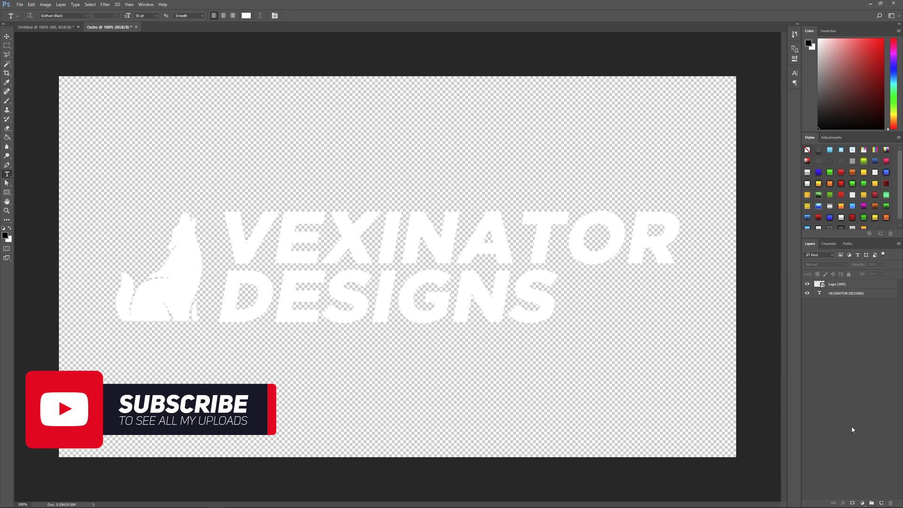
Step: Add a new layer beneath the logo and text and fill it with white
{"action": "left_click", "coordinate": [880, 502]}
{"action": "left_click_drag", "start_coordinate": [833, 282], "coordinate": [843, 329]}
{"action": "key", "text": "ctrl+BackSpace"}
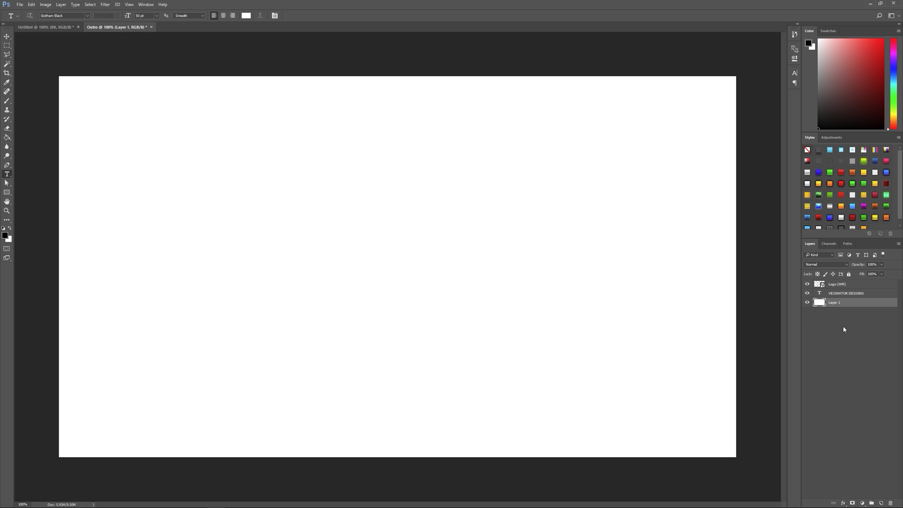
Step: Add a linear blue gradient overlay to the white background layer
{"action": "double_click", "coordinate": [852, 302]}
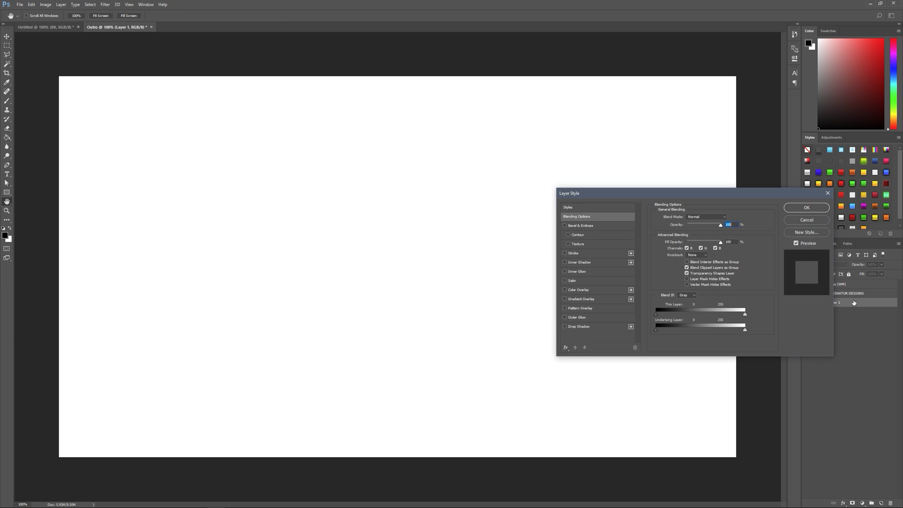
{"action": "left_click_drag", "start_coordinate": [690, 217], "coordinate": [477, 179]}
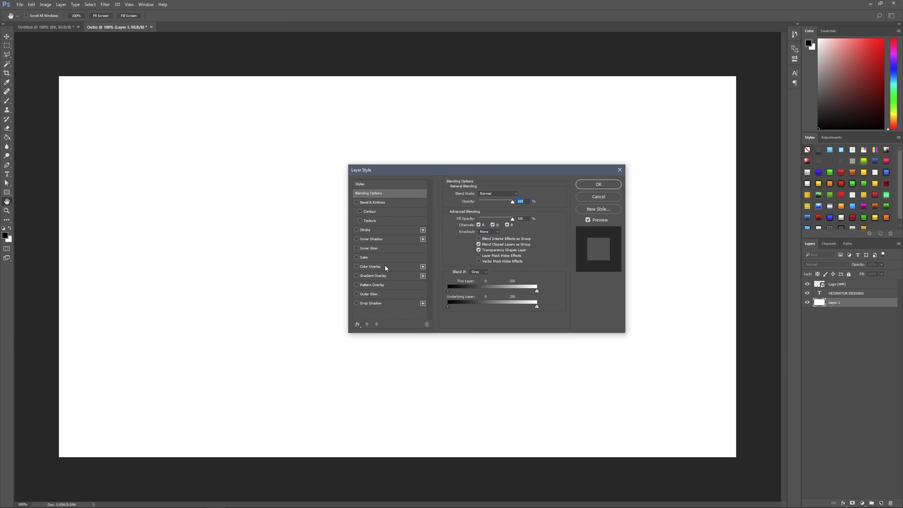
{"action": "left_click", "coordinate": [392, 276]}
{"action": "left_click", "coordinate": [479, 210]}
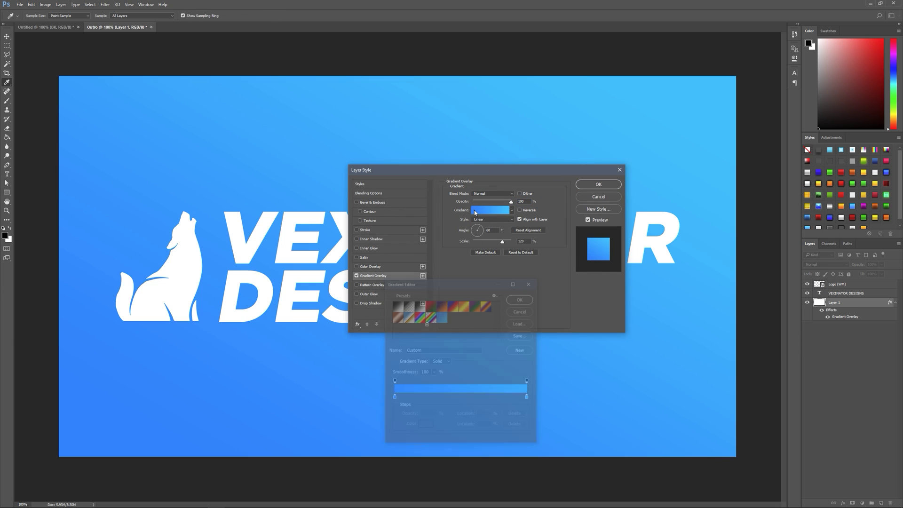
{"action": "left_click", "coordinate": [521, 299]}
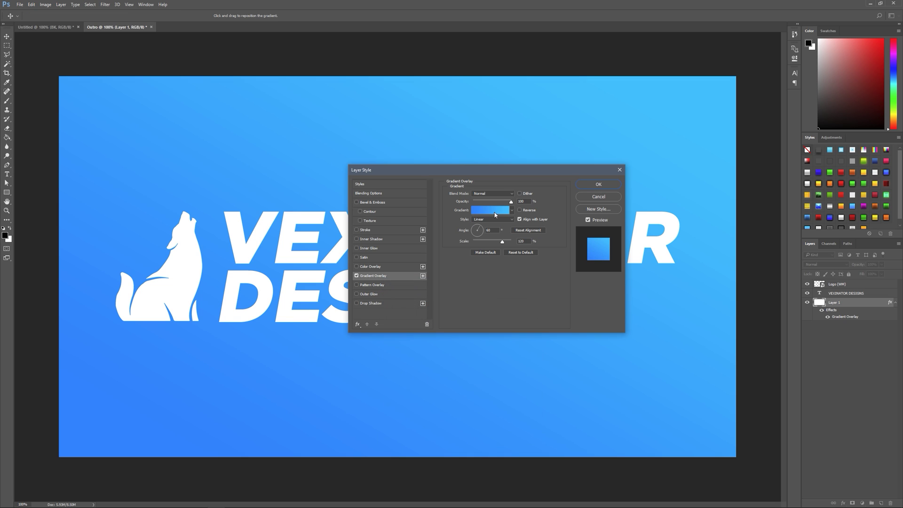
Step: Set the starting colour stop of the overlay gradient to blue #0090ff
{"action": "left_click", "coordinate": [480, 211]}
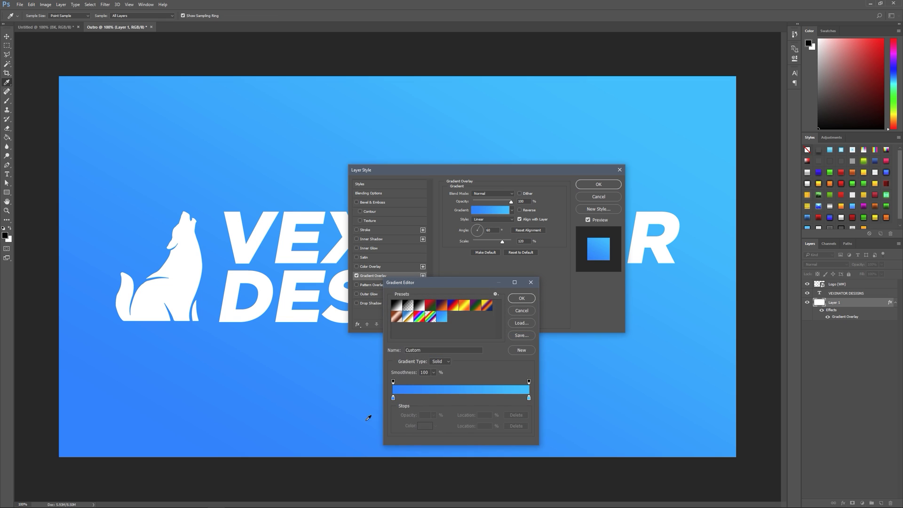
{"action": "left_click", "coordinate": [394, 399]}
{"action": "double_click", "coordinate": [394, 399]}
{"action": "left_click", "coordinate": [571, 150]}
{"action": "left_click_drag", "start_coordinate": [394, 398], "coordinate": [392, 399]}
{"action": "double_click", "coordinate": [393, 398]}
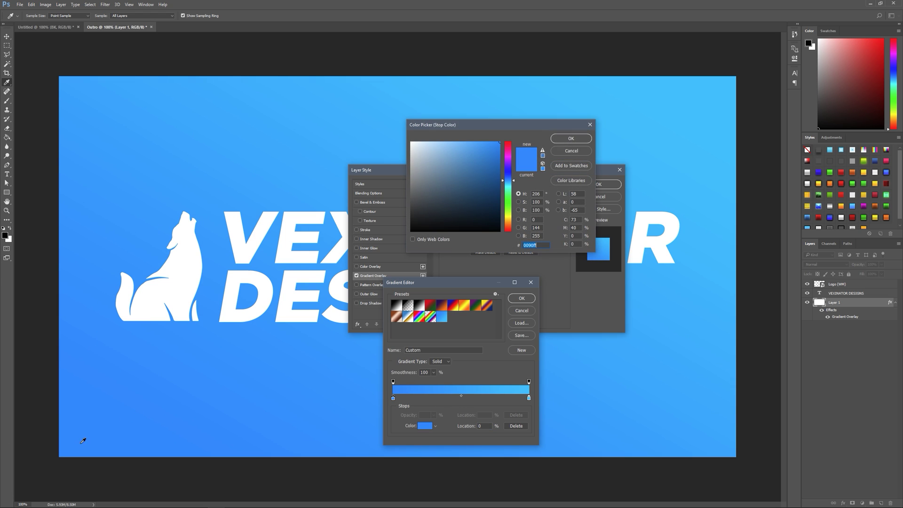
{"action": "left_click_drag", "start_coordinate": [475, 137], "coordinate": [500, 142]}
{"action": "left_click", "coordinate": [570, 139]}
Step: Set the gradient's end colour stop to light blue #00c6ff and accept the edited gradient
{"action": "double_click", "coordinate": [528, 398]}
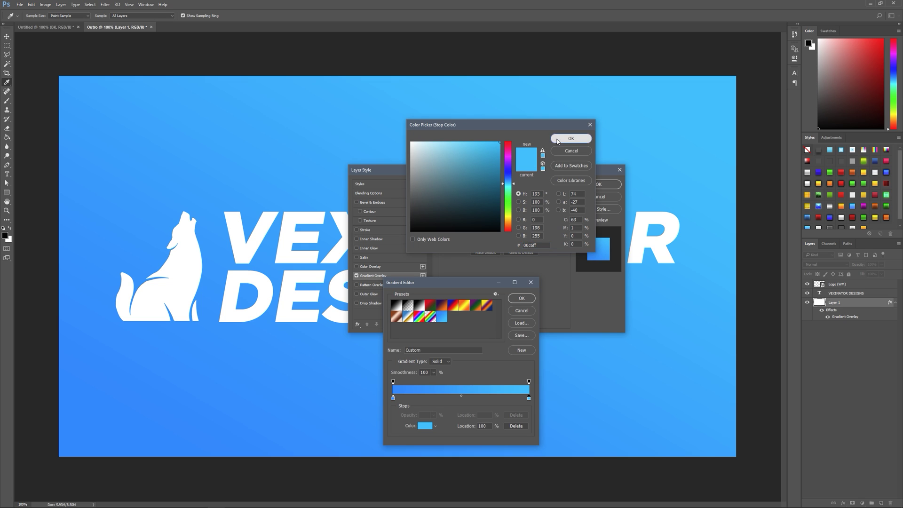
{"action": "left_click", "coordinate": [570, 138]}
{"action": "left_click", "coordinate": [522, 298]}
Step: Try the gradient overlay at a 90° angle and a 10% scale, ending with 60° and 120%
{"action": "double_click", "coordinate": [494, 230]}
{"action": "type", "text": "90"}
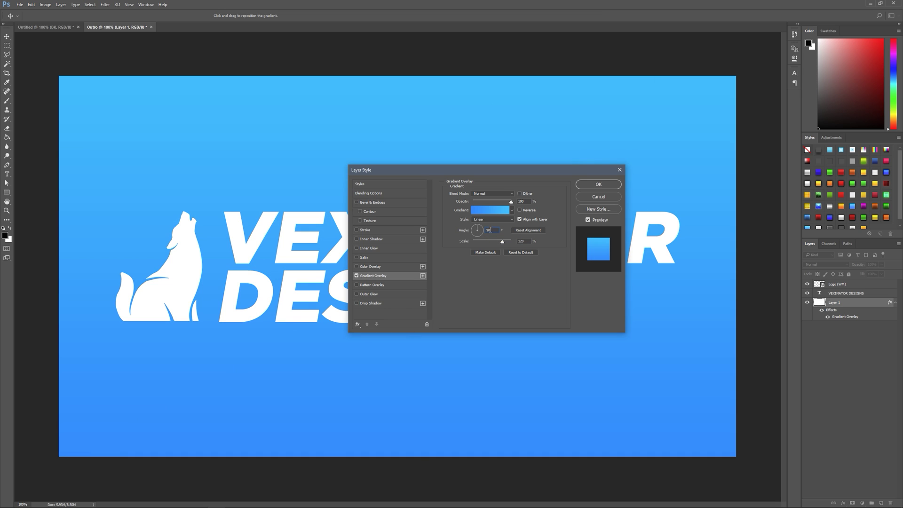
{"action": "type", "text": "60"}
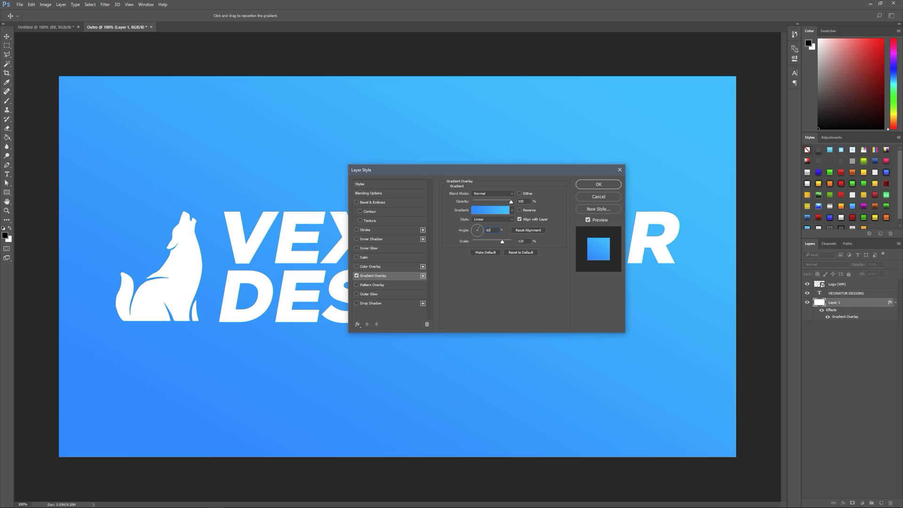
{"action": "left_click_drag", "start_coordinate": [492, 242], "coordinate": [464, 243]}
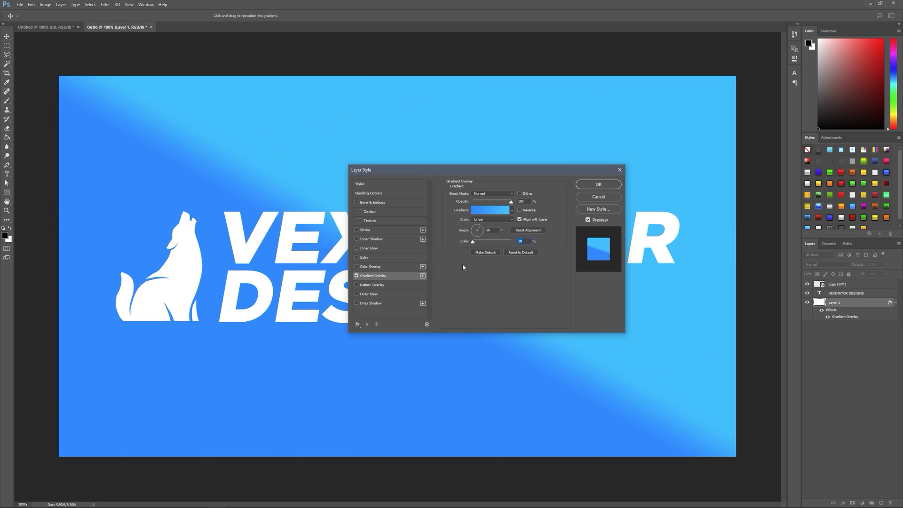
{"action": "type", "text": "120"}
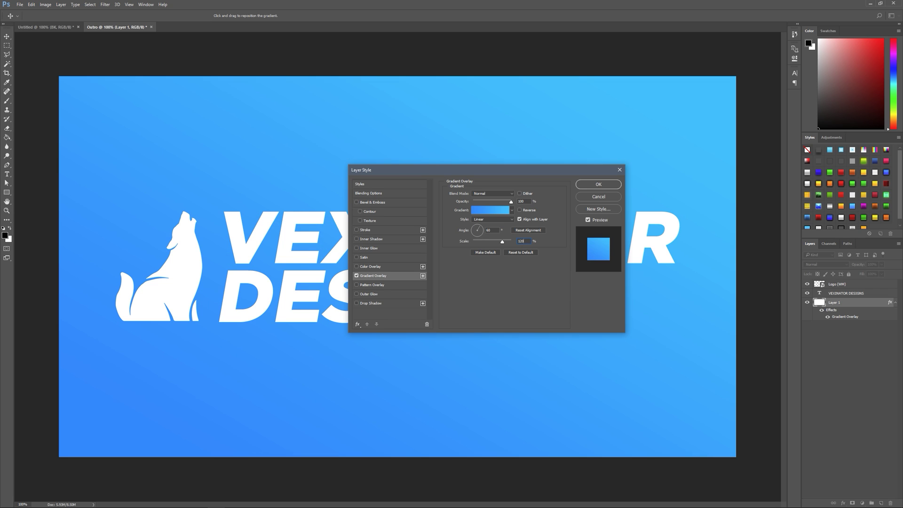
Step: Accept the gradient overlay on Layer 1 and rasterize its layer style
{"action": "left_click", "coordinate": [595, 188]}
{"action": "right_click", "coordinate": [852, 303]}
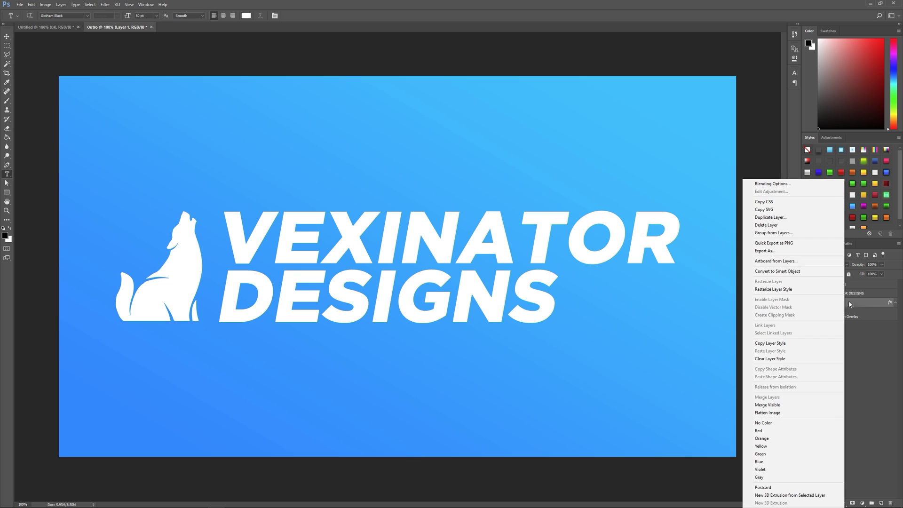
{"action": "left_click", "coordinate": [795, 289]}
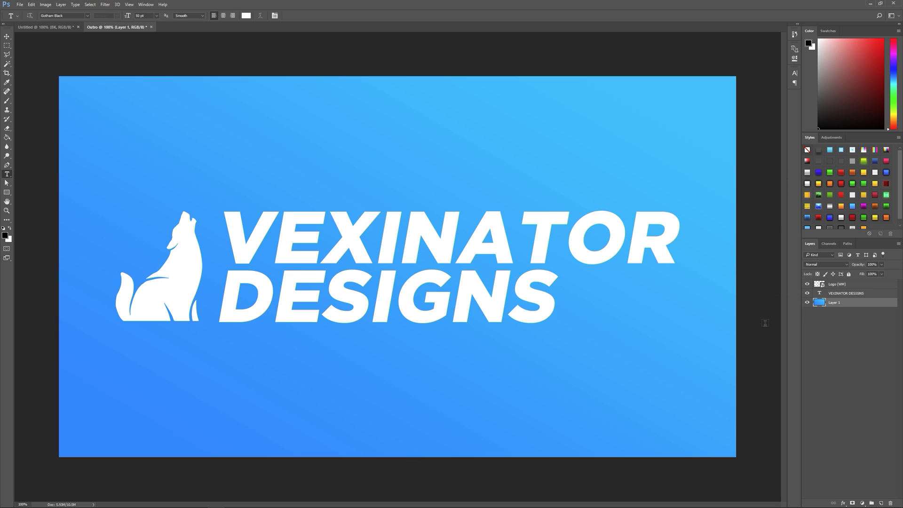
Step: Cut the lower half of the gradient background, up to the base of the VEXINATOR line, and paste it as a separate layer
{"action": "left_click", "coordinate": [9, 47]}
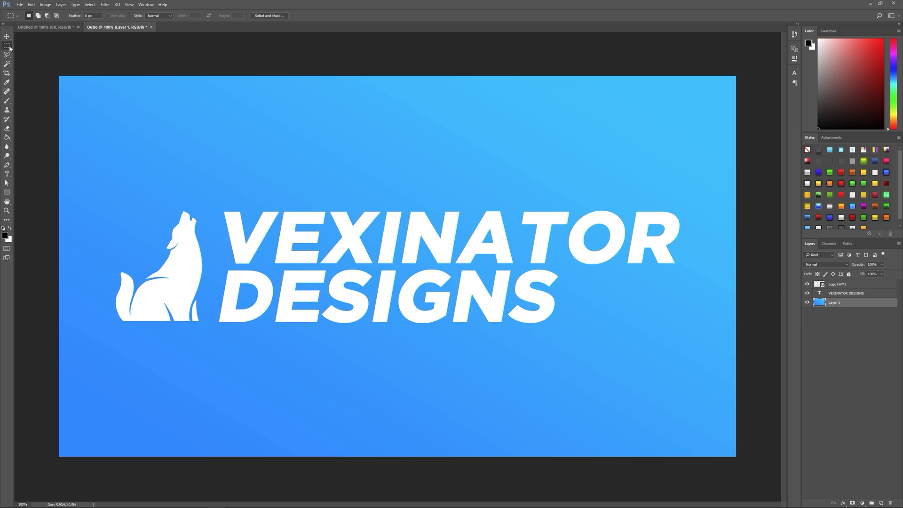
{"action": "left_click_drag", "start_coordinate": [744, 469], "coordinate": [18, 263]}
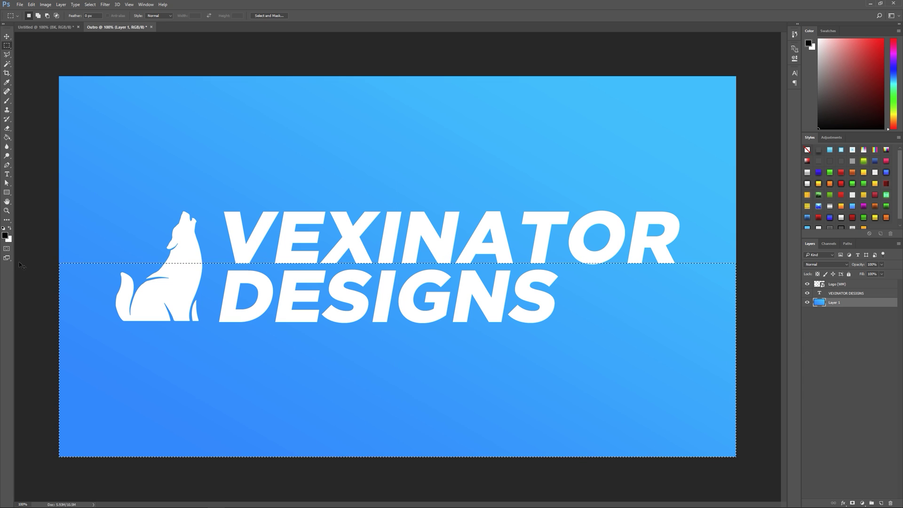
{"action": "key", "text": "ctrl+x"}
{"action": "key", "text": "ctrl+v"}
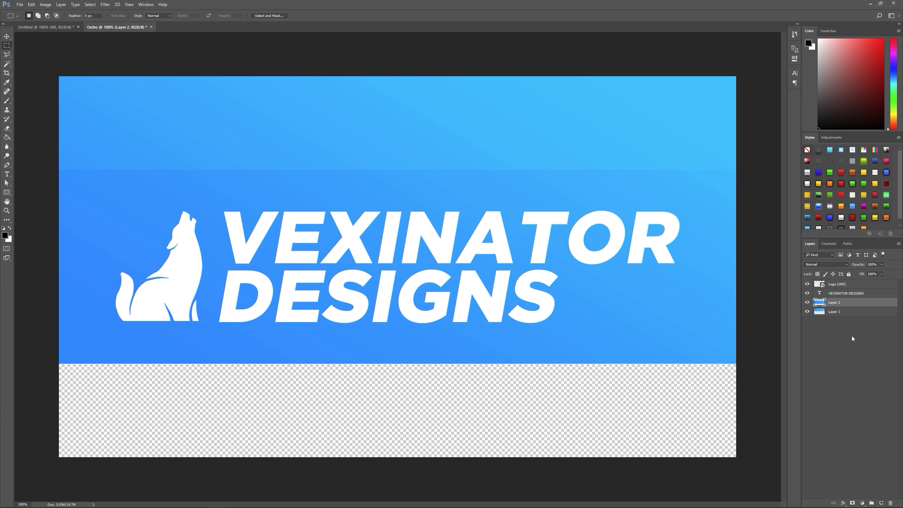
Step: Move the pasted lower gradient piece down to fill the cut-out area flush with the canvas bottom
{"action": "key", "text": "ctrl+t"}
{"action": "left_click_drag", "start_coordinate": [554, 249], "coordinate": [548, 340]}
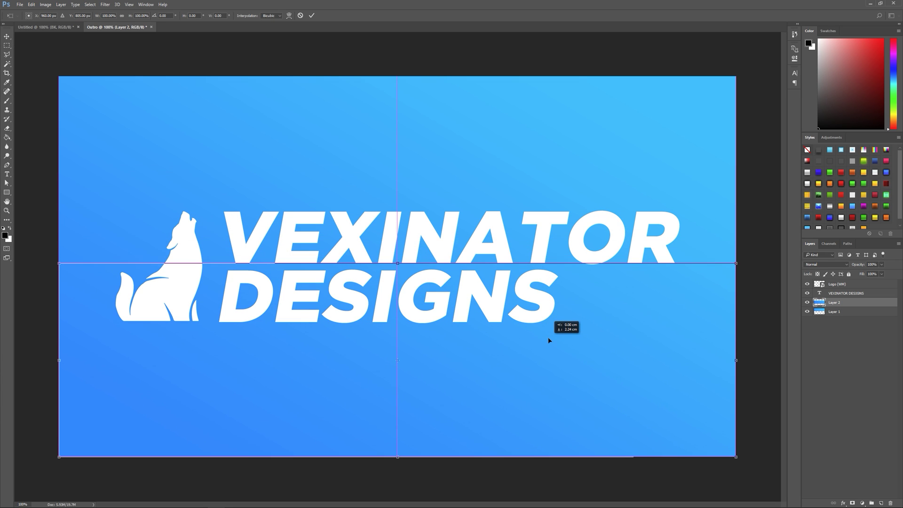
{"action": "key", "text": "Return"}
Step: Place the lower gradient layer beneath the upper one and rename the upper layer T and the lower layer B
{"action": "left_click_drag", "start_coordinate": [859, 303], "coordinate": [836, 314]}
{"action": "double_click", "coordinate": [836, 303]}
{"action": "type", "text": "T"}
{"action": "key", "text": "Tab"}
{"action": "type", "text": "B"}
{"action": "key", "text": "Return"}
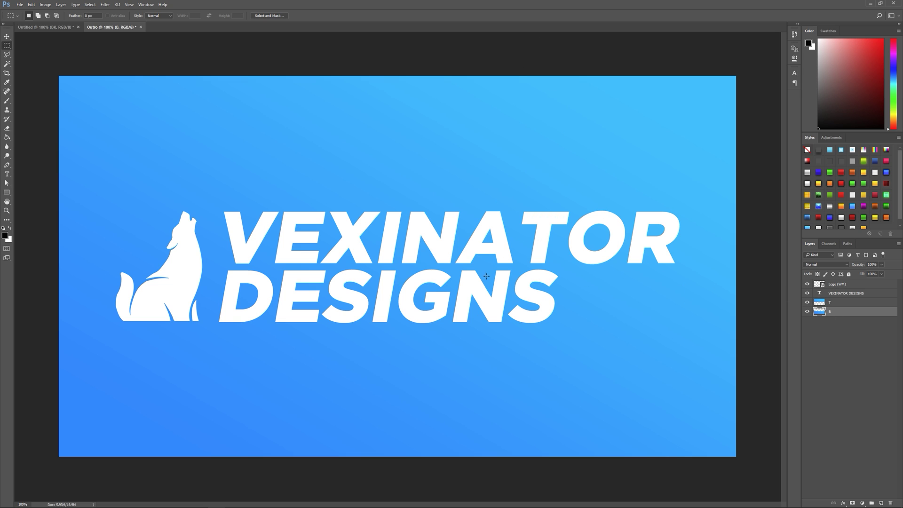
Step: Check the background split by hiding and showing the T layer repeatedly
{"action": "left_click", "coordinate": [806, 303]}
{"action": "left_click", "coordinate": [807, 302]}
{"action": "left_click", "coordinate": [807, 302]}
{"action": "left_click", "coordinate": [806, 302]}
{"action": "left_click", "coordinate": [807, 302]}
{"action": "left_click", "coordinate": [807, 302]}
{"action": "left_click", "coordinate": [839, 304]}
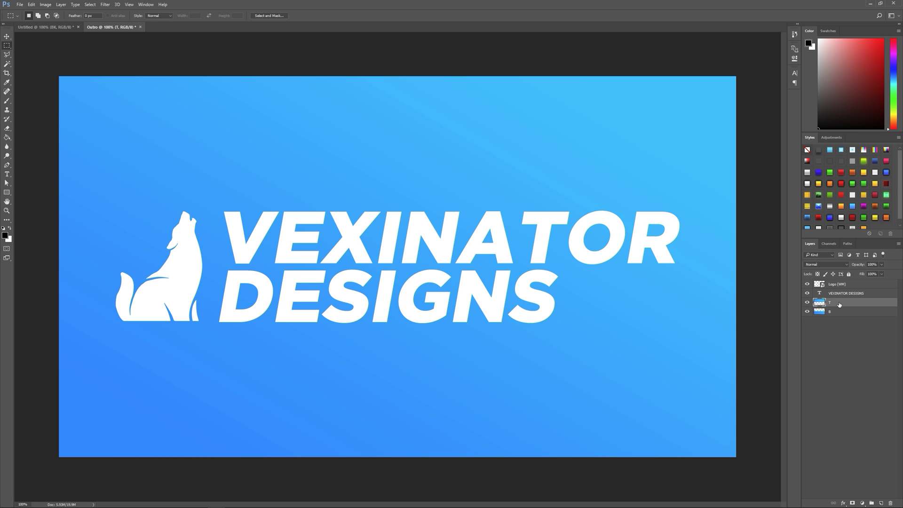
Step: Rename the VEXINATOR DESIGNS text layer NAME and the wolf layer LOGO
{"action": "double_click", "coordinate": [841, 293]}
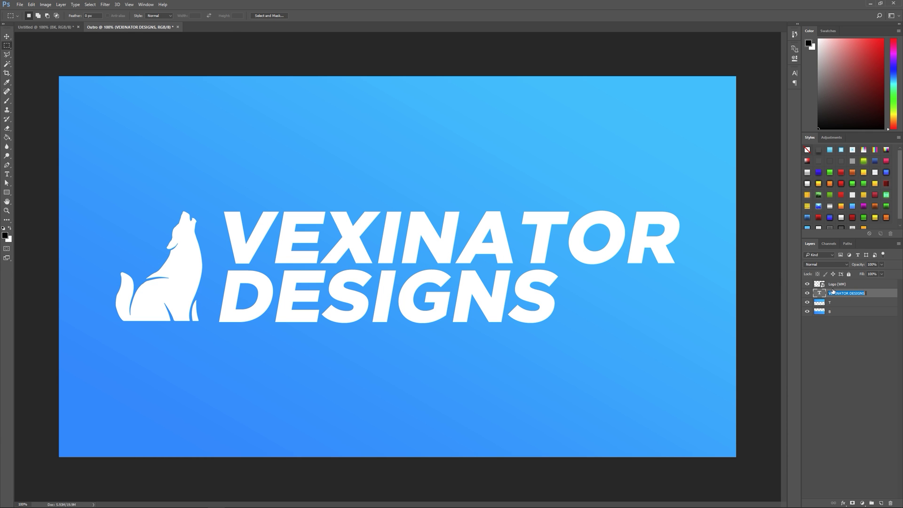
{"action": "type", "text": "NAME"}
{"action": "left_click", "coordinate": [828, 285]}
{"action": "double_click", "coordinate": [831, 285]}
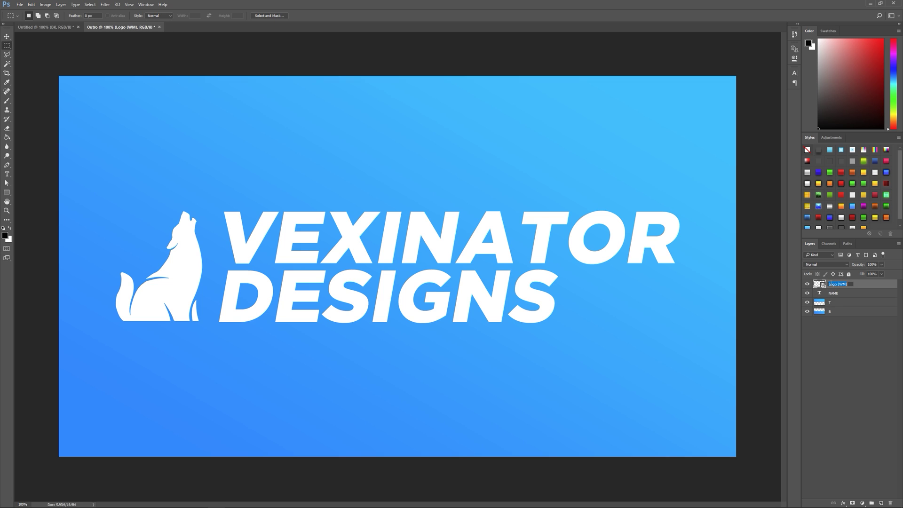
{"action": "type", "text": "LOGO"}
{"action": "key", "text": "Return"}
Step: Duplicate the NAME and LOGO layers, merge the copies into one layer and move it beneath the B layer
{"action": "left_click", "coordinate": [842, 293]}
{"action": "left_click", "coordinate": [807, 302]}
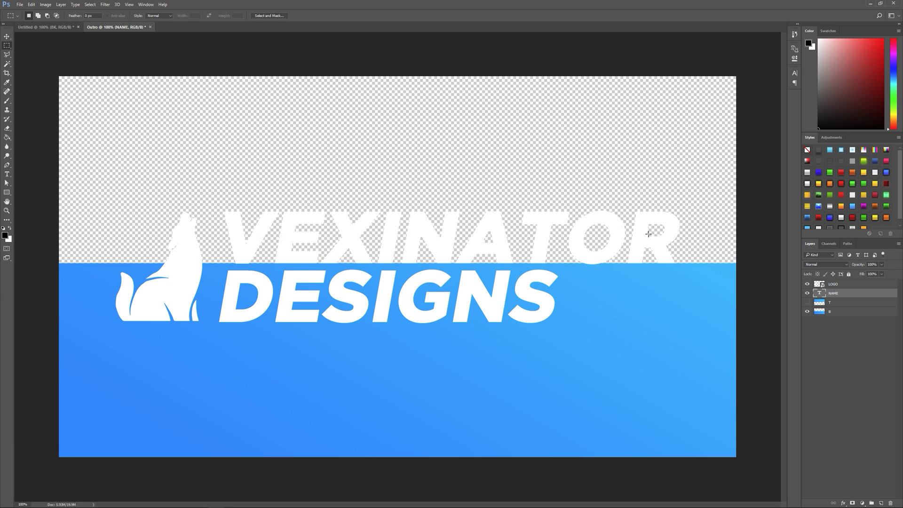
{"action": "left_click", "coordinate": [806, 303]}
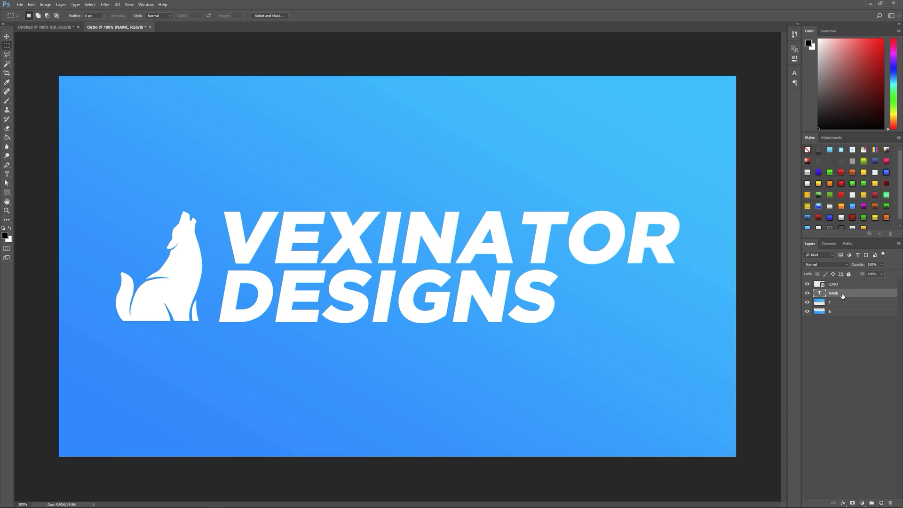
{"action": "left_click", "coordinate": [840, 285], "text": "shift"}
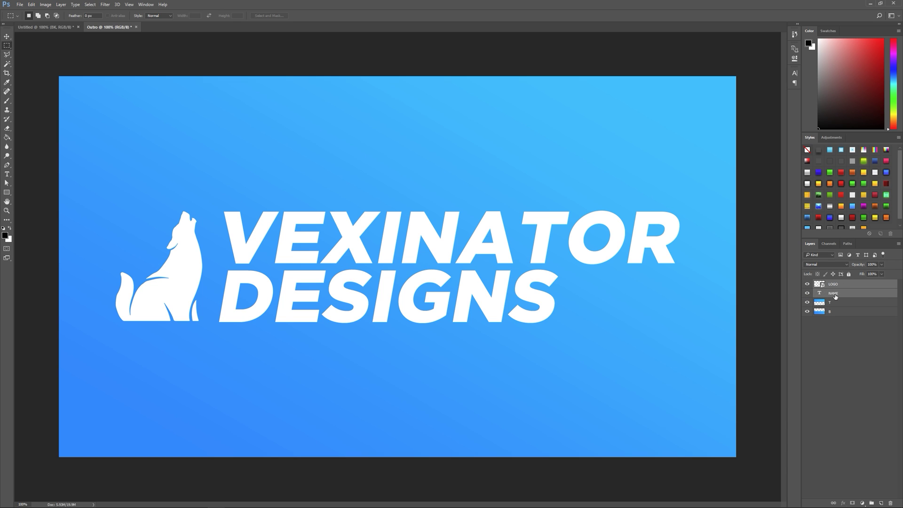
{"action": "key", "text": "ctrl+j"}
{"action": "key", "text": "ctrl+e"}
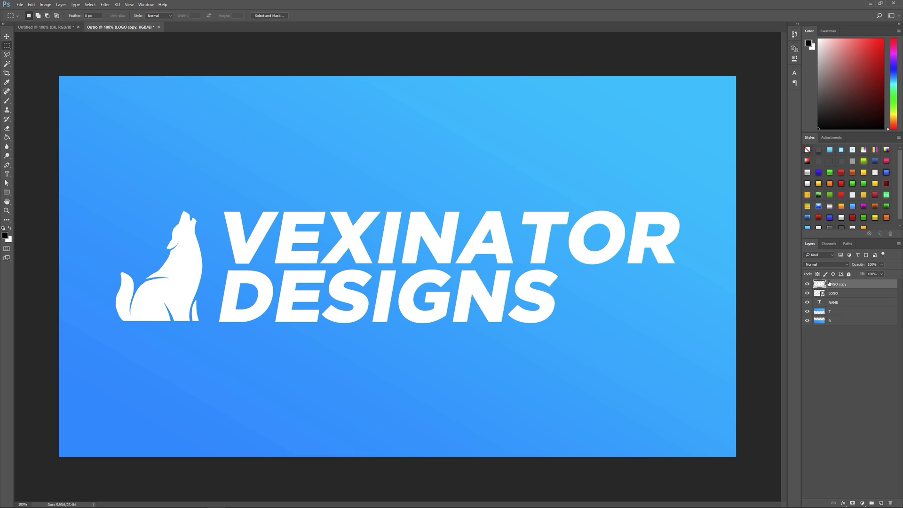
{"action": "left_click_drag", "start_coordinate": [834, 286], "coordinate": [832, 334]}
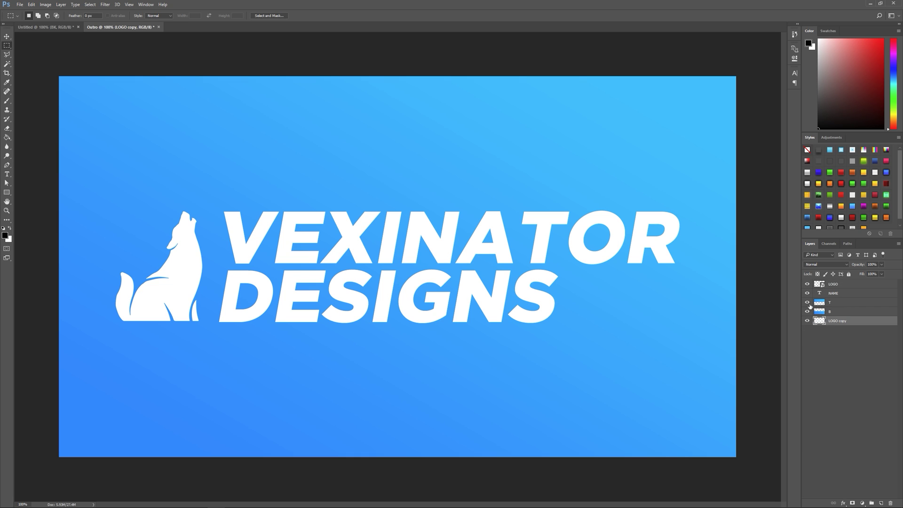
Step: Hide the T and B layers and give the merged copy a black drop shadow at 100% opacity, 90°, 0 px distance, 10% spread and 30 px size
{"action": "left_click", "coordinate": [807, 302]}
{"action": "left_click", "coordinate": [807, 311]}
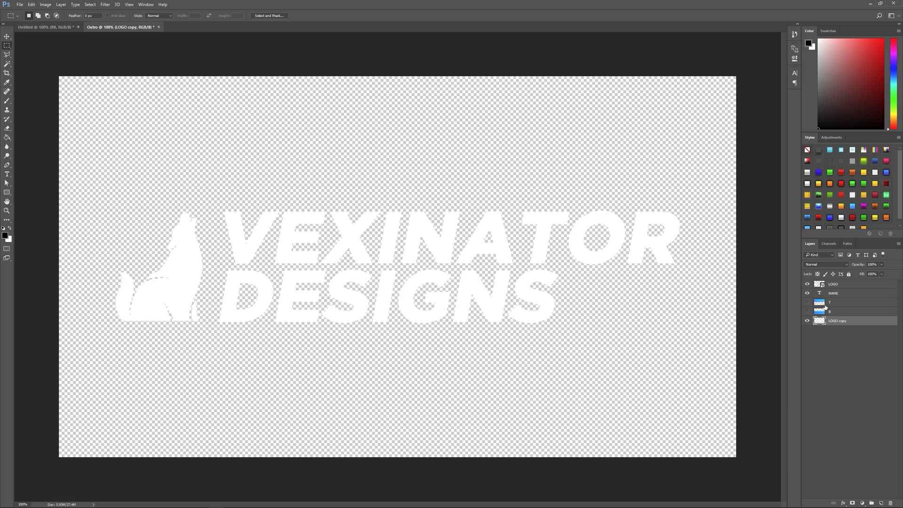
{"action": "left_click", "coordinate": [387, 303]}
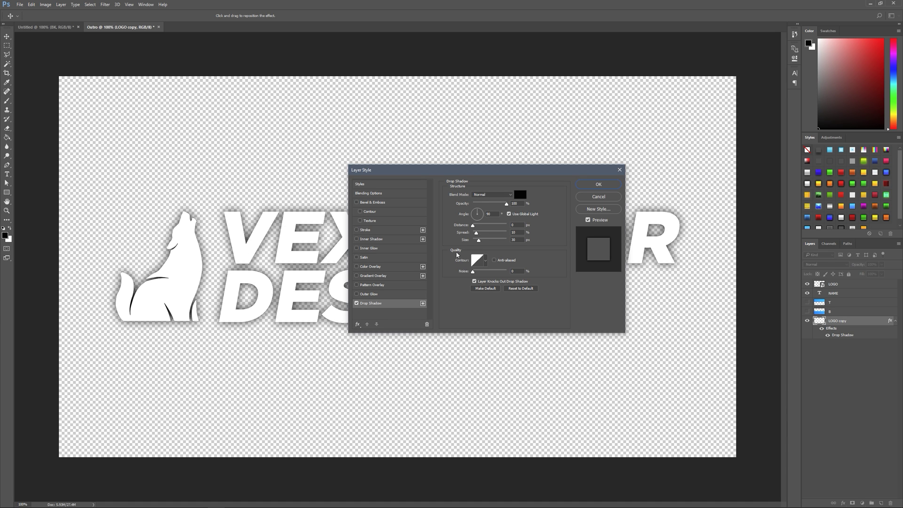
{"action": "left_click_drag", "start_coordinate": [564, 170], "coordinate": [563, 345]}
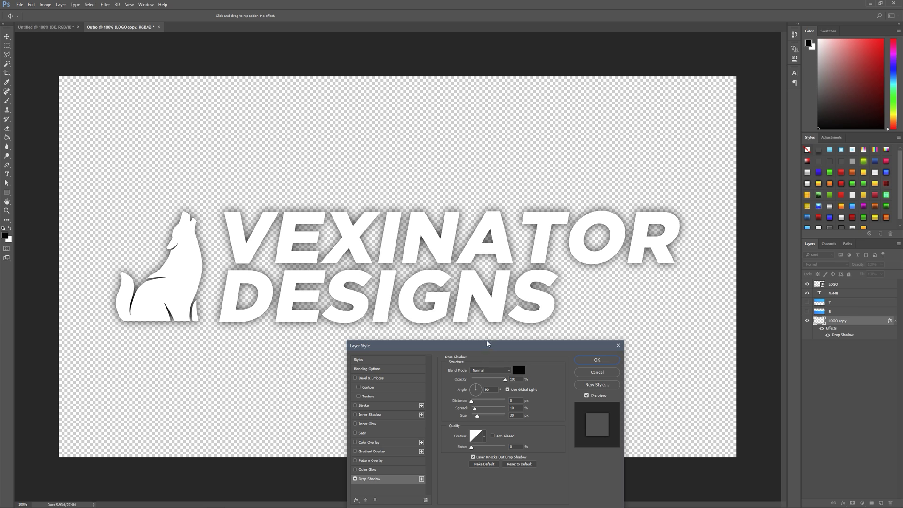
{"action": "left_click_drag", "start_coordinate": [473, 348], "coordinate": [451, 183]}
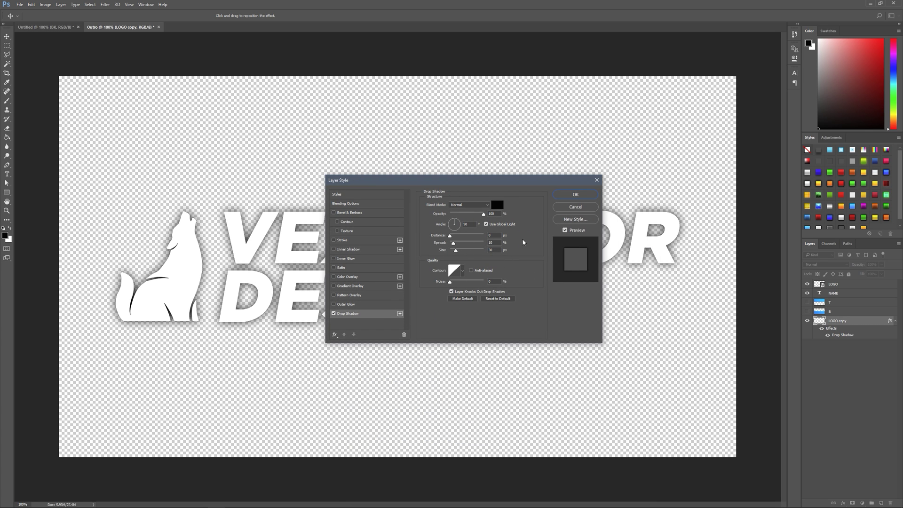
{"action": "left_click", "coordinate": [567, 195]}
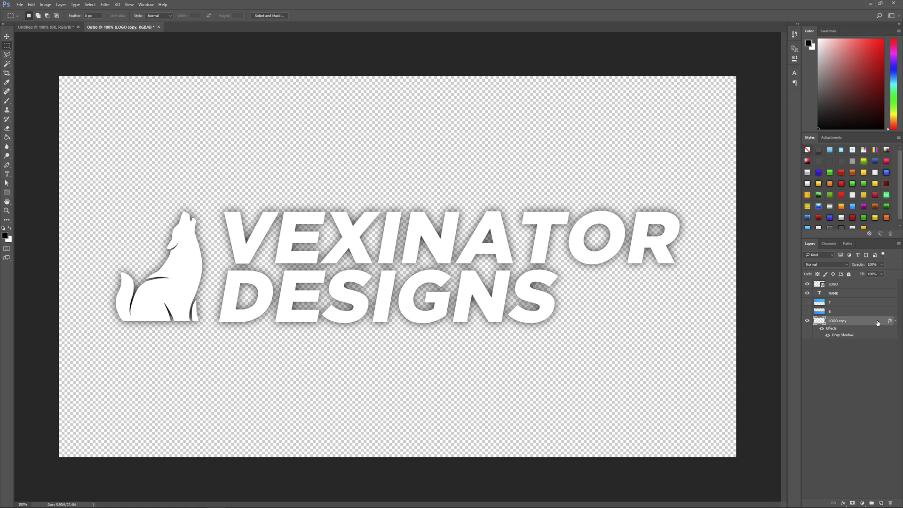
Step: Rename the merged copy SHADOW and show the B and T layers again
{"action": "left_click", "coordinate": [895, 322]}
{"action": "double_click", "coordinate": [840, 321]}
{"action": "type", "text": "SHADOW"}
{"action": "key", "text": "Return"}
{"action": "left_click", "coordinate": [806, 311]}
{"action": "left_click", "coordinate": [807, 302]}
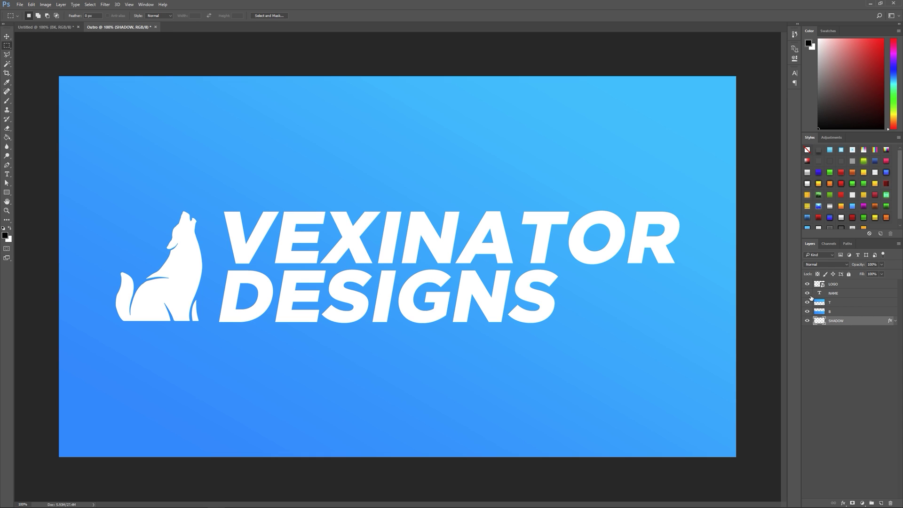
Step: Check the layer stacking by toggling the visibility of the T layer and the NAME layer
{"action": "left_click", "coordinate": [806, 302]}
{"action": "left_click", "coordinate": [807, 302]}
{"action": "left_click", "coordinate": [807, 302]}
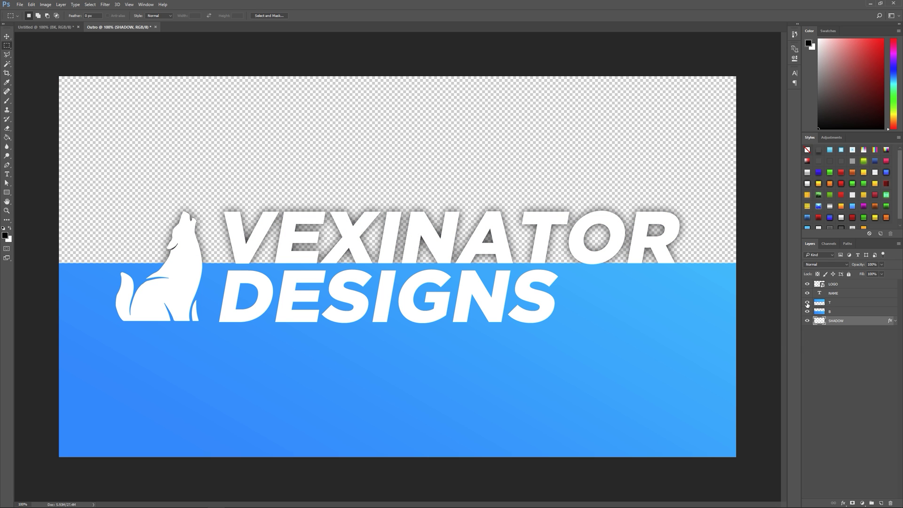
{"action": "left_click", "coordinate": [807, 302]}
{"action": "left_click", "coordinate": [847, 303]}
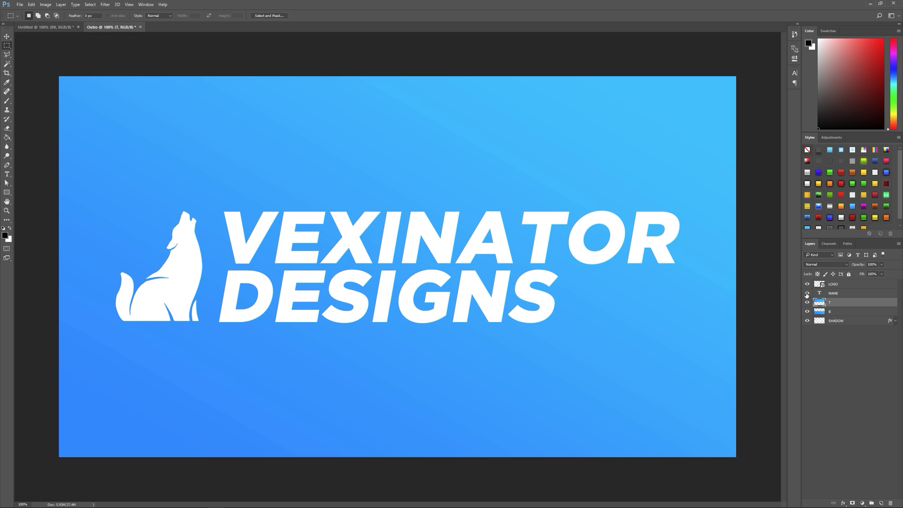
{"action": "left_click", "coordinate": [807, 293]}
{"action": "left_click", "coordinate": [807, 293]}
Step: Try placing the B layer beneath the SHADOW layer and undo the reordering
{"action": "left_click_drag", "start_coordinate": [832, 311], "coordinate": [842, 336]}
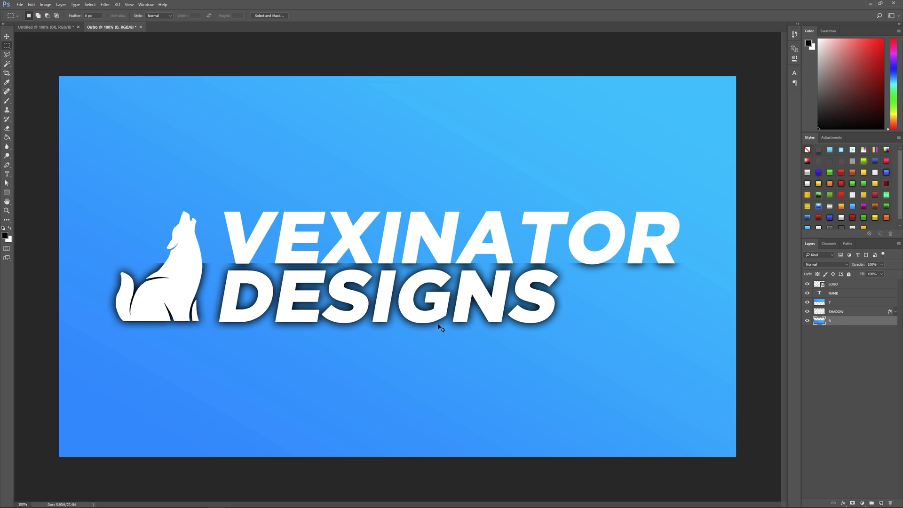
{"action": "key", "text": "ctrl+z"}
{"action": "left_click", "coordinate": [857, 285]}
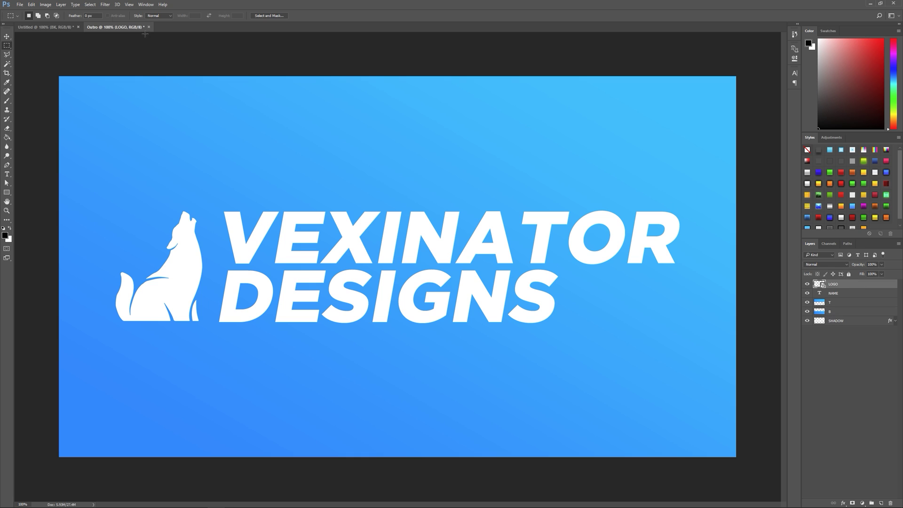
Step: Save the layered document as Outro.psd in Photoshop format on the Desktop
{"action": "left_click", "coordinate": [20, 4]}
{"action": "left_click", "coordinate": [58, 82]}
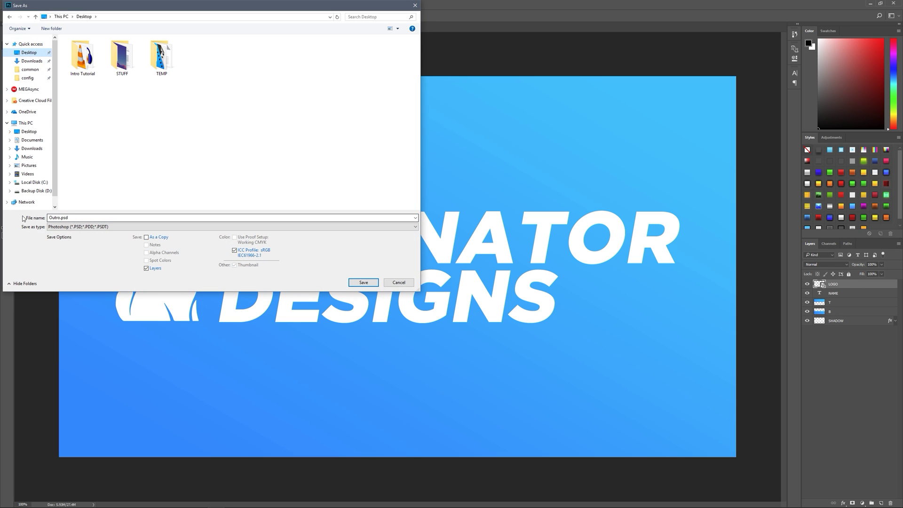
{"action": "left_click", "coordinate": [364, 284]}
{"action": "left_click", "coordinate": [424, 115]}
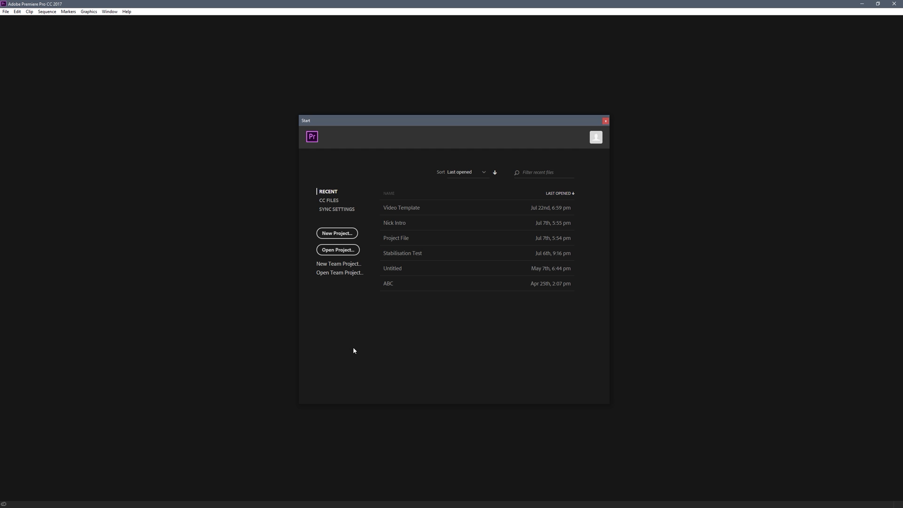
Step: Switch to Premiere Pro and create a new project named Intro, stored on the Desktop
{"action": "left_click", "coordinate": [337, 233]}
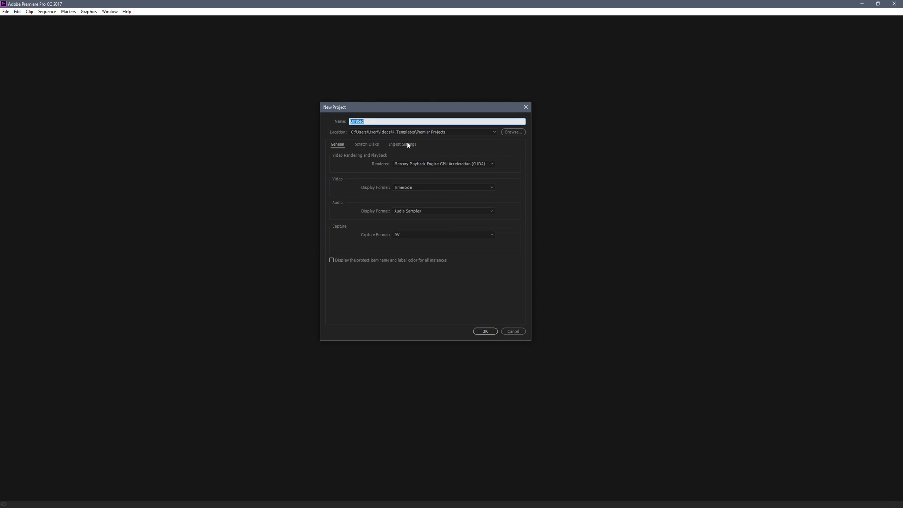
{"action": "type", "text": "Ontor"}
{"action": "left_click", "coordinate": [512, 131]}
{"action": "left_click", "coordinate": [352, 173]}
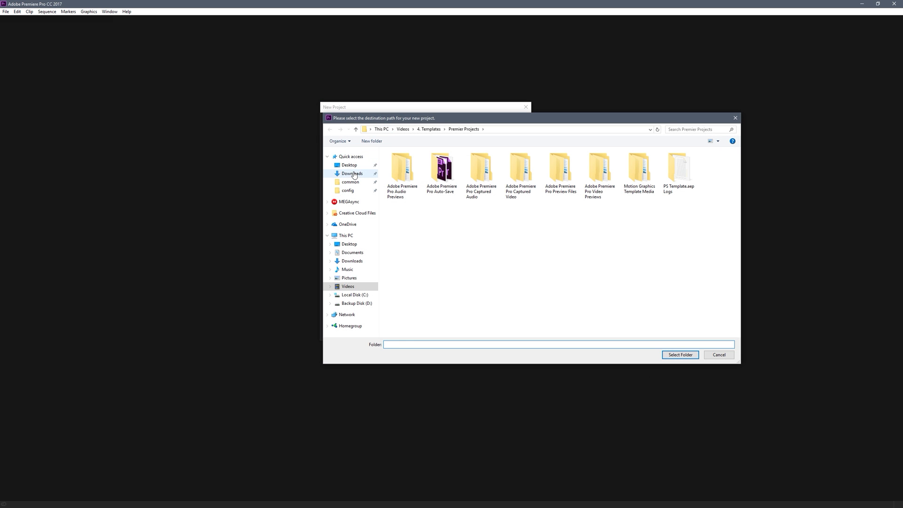
{"action": "left_click", "coordinate": [353, 169]}
{"action": "left_click", "coordinate": [679, 354]}
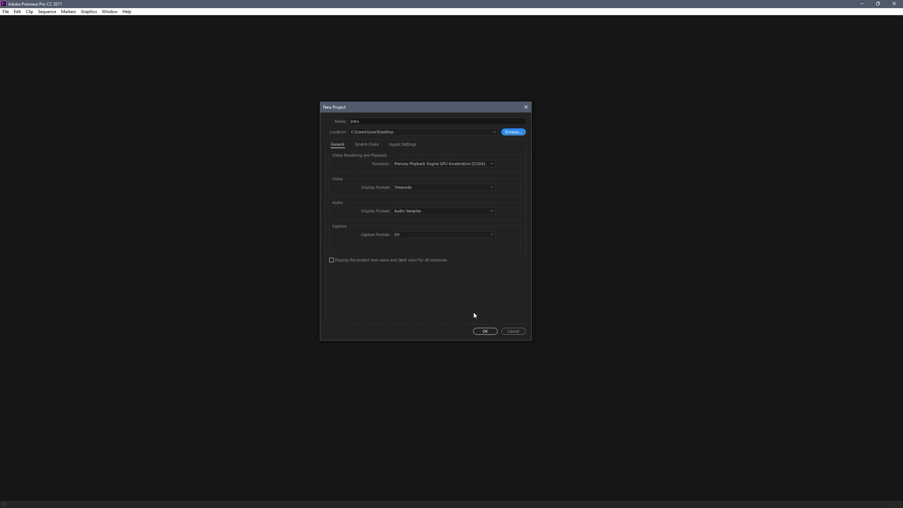
{"action": "left_click", "coordinate": [485, 332]}
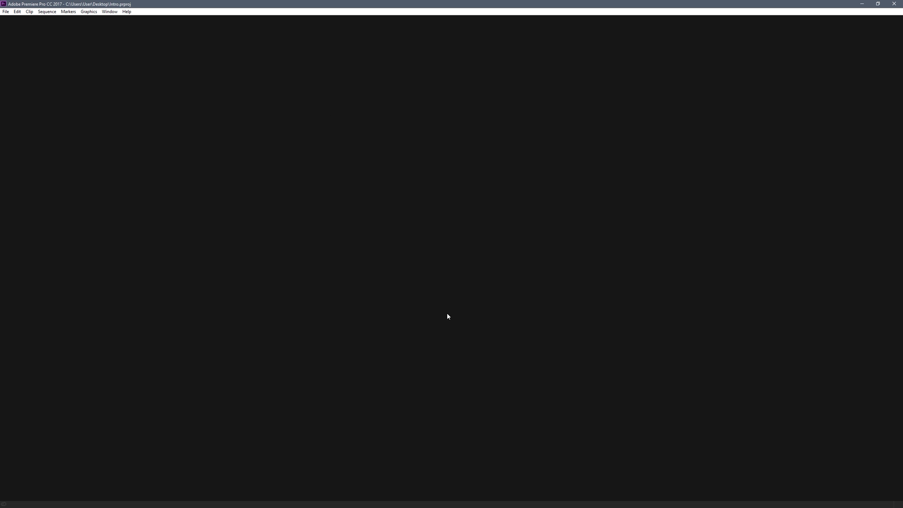
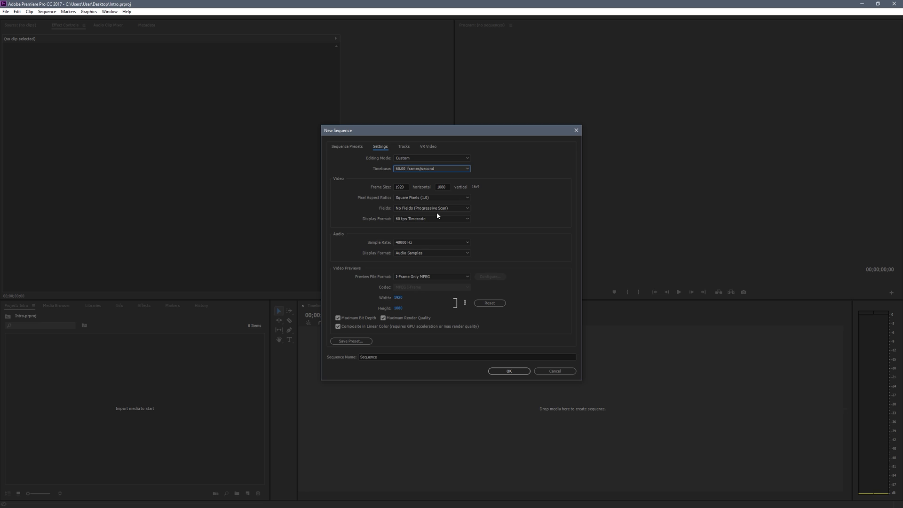
Step: Review the pixel aspect ratio and display format options for the new sequence without changing them
{"action": "left_click", "coordinate": [432, 198]}
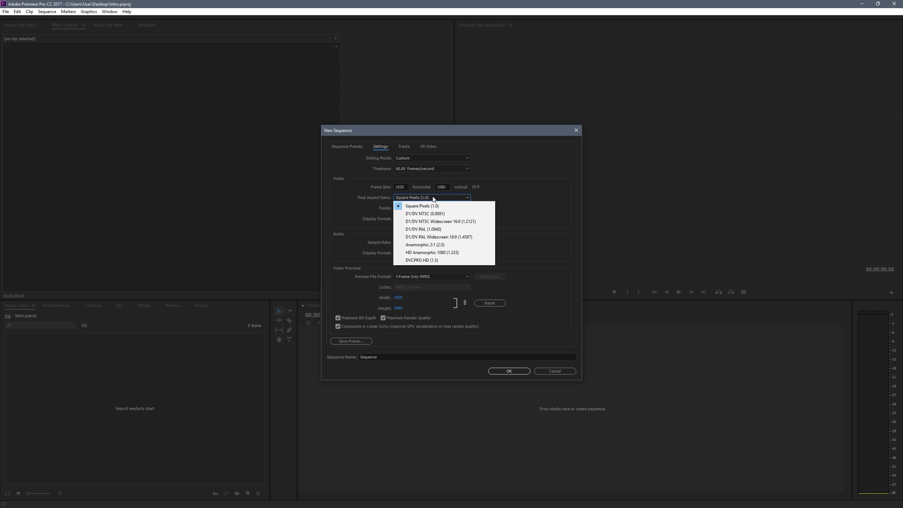
{"action": "left_click", "coordinate": [525, 196]}
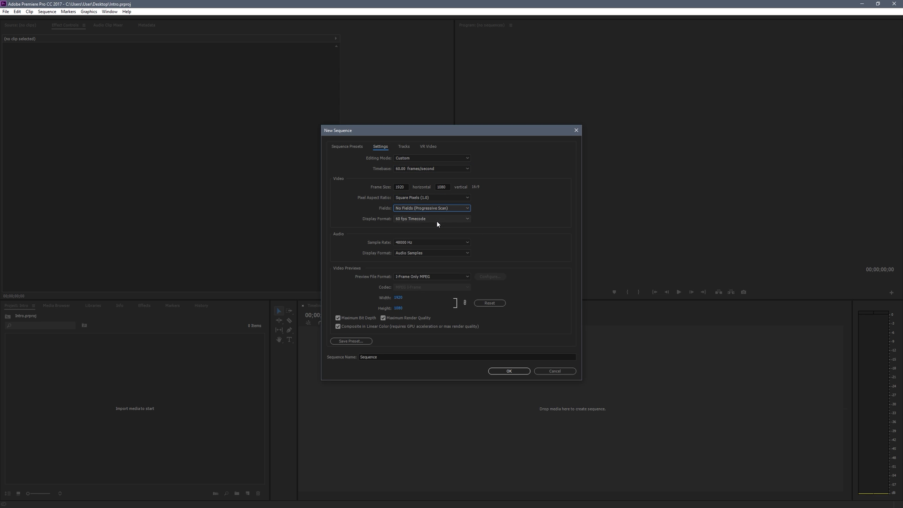
{"action": "left_click", "coordinate": [437, 221]}
{"action": "left_click", "coordinate": [522, 217]}
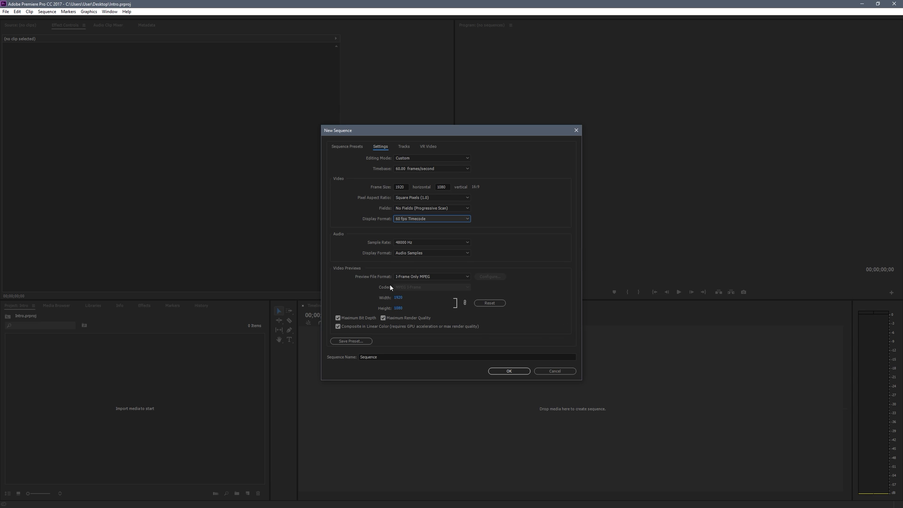
Step: Create the 1920 x 1080, 60 fps sequence and import Outro.psd from the Desktop as individual layers
{"action": "left_click", "coordinate": [509, 372]}
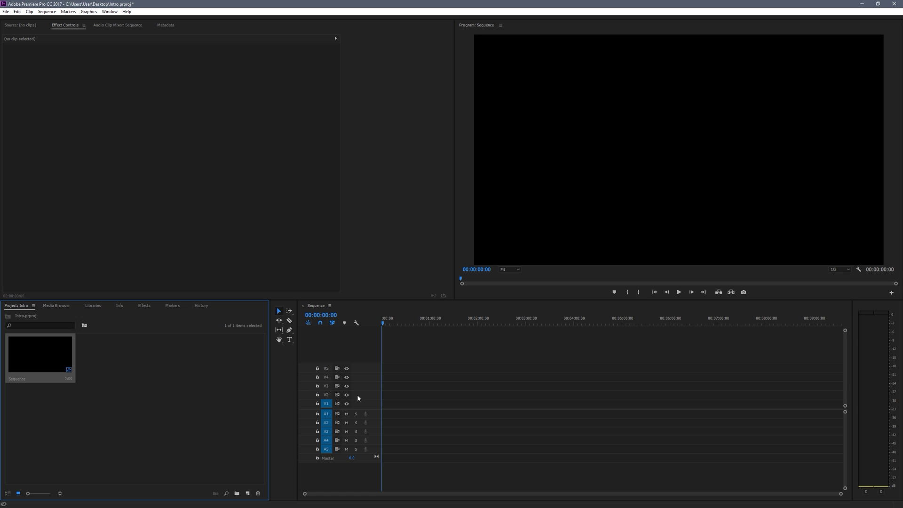
{"action": "left_click", "coordinate": [6, 11]}
{"action": "left_click", "coordinate": [94, 186]}
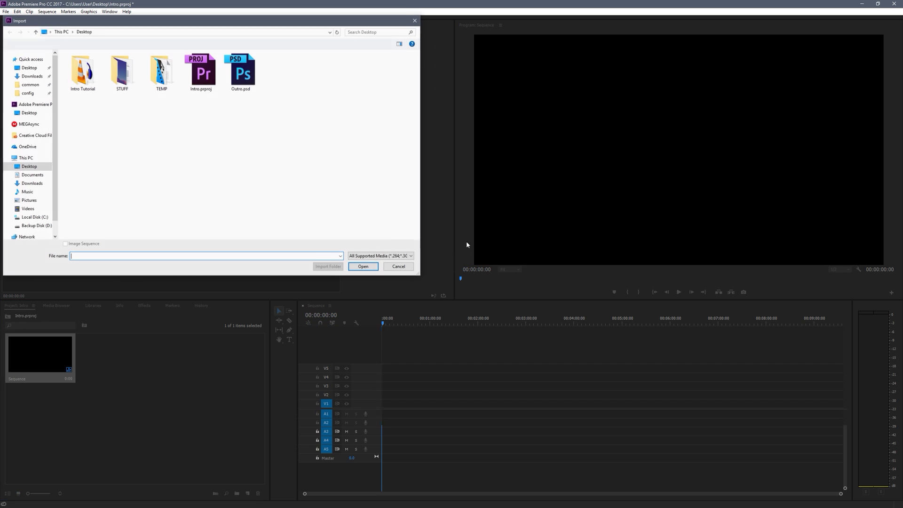
{"action": "left_click", "coordinate": [251, 83]}
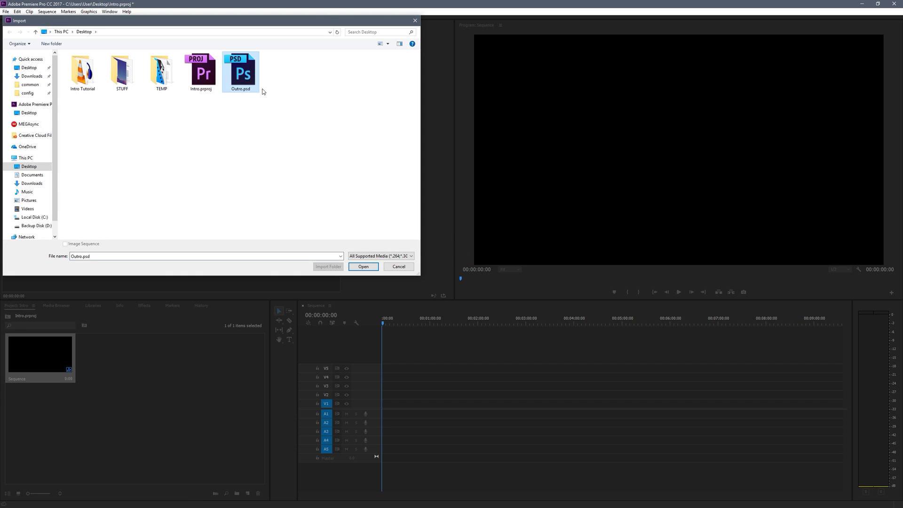
{"action": "left_click", "coordinate": [352, 266]}
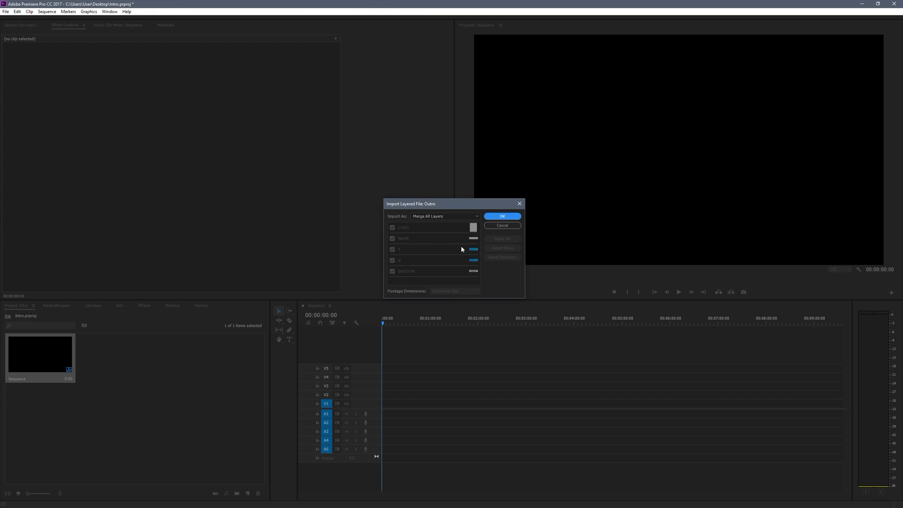
{"action": "left_click", "coordinate": [444, 215]}
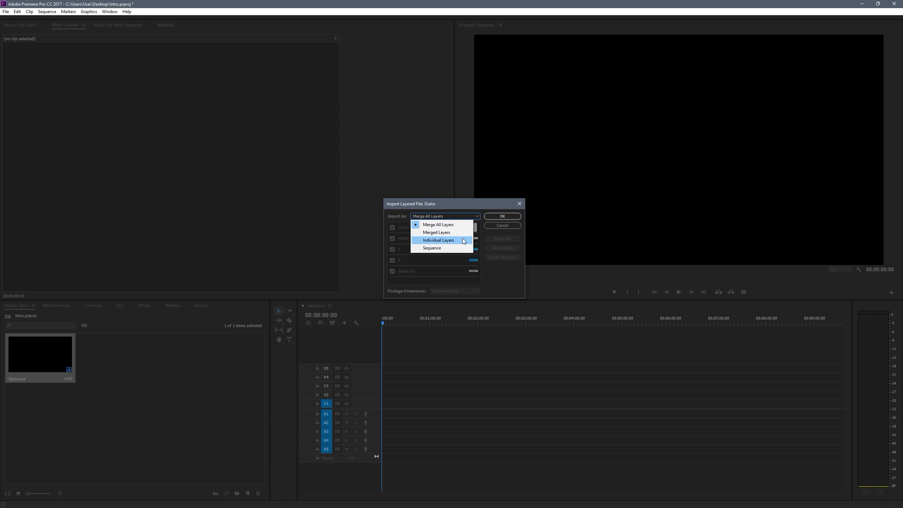
{"action": "left_click", "coordinate": [438, 240]}
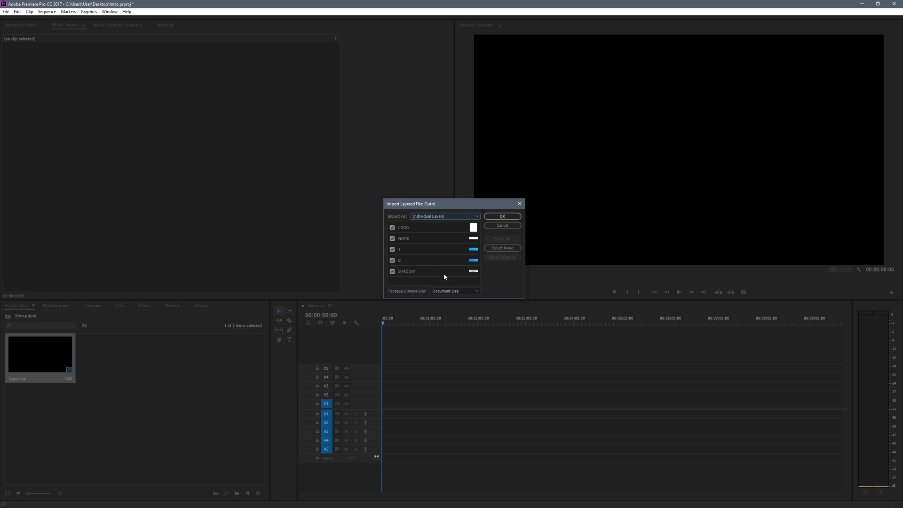
{"action": "left_click", "coordinate": [502, 216]}
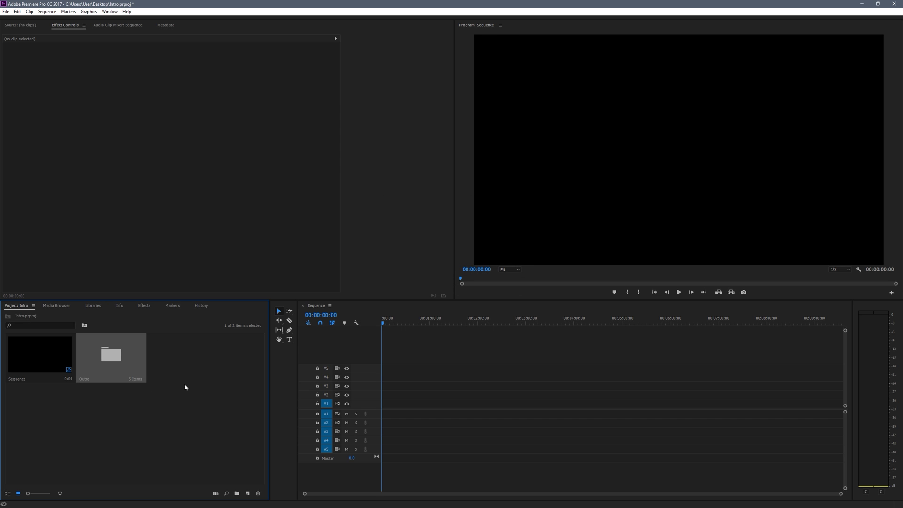
Step: Place all five layer clips from the Outro bin on track V1 at the start of the sequence
{"action": "double_click", "coordinate": [118, 370]}
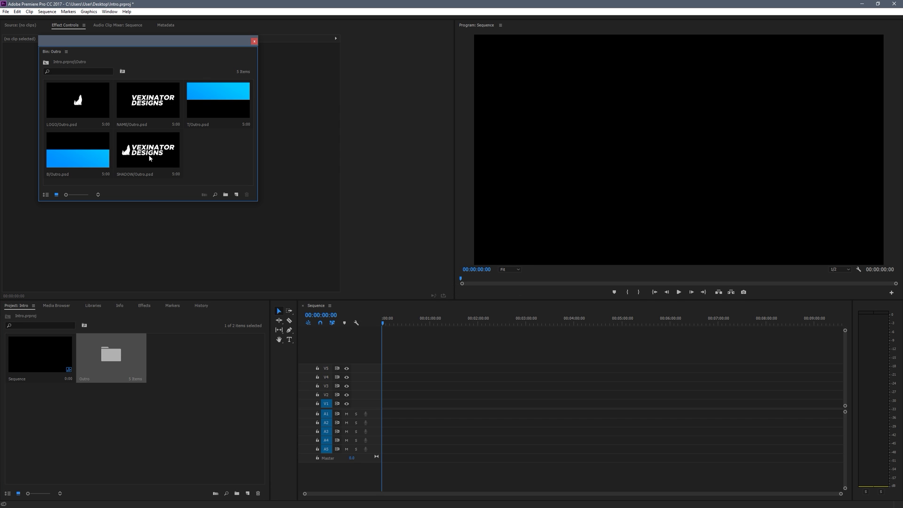
{"action": "left_click_drag", "start_coordinate": [207, 163], "coordinate": [56, 89]}
{"action": "left_click_drag", "start_coordinate": [78, 151], "coordinate": [389, 398]}
{"action": "left_click", "coordinate": [254, 41]}
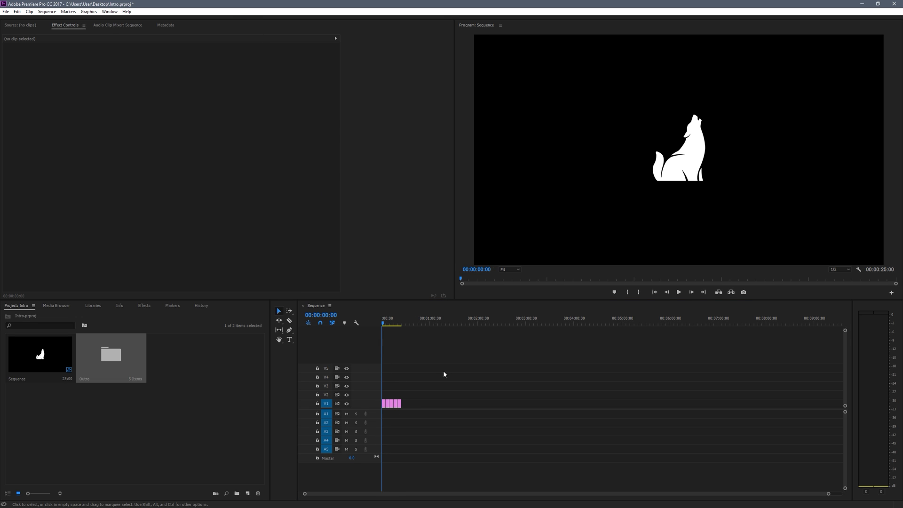
Step: Stack the clips at the sequence start with LOGO on V5, NAME on V4, T on V3, B on V2 and SHADOW on V1
{"action": "scroll", "coordinate": [429, 405], "scroll_direction": "up", "scroll_amount": 2}
{"action": "scroll", "coordinate": [481, 470], "scroll_direction": "up", "scroll_amount": 3}
{"action": "left_click_drag", "start_coordinate": [494, 494], "coordinate": [395, 491]}
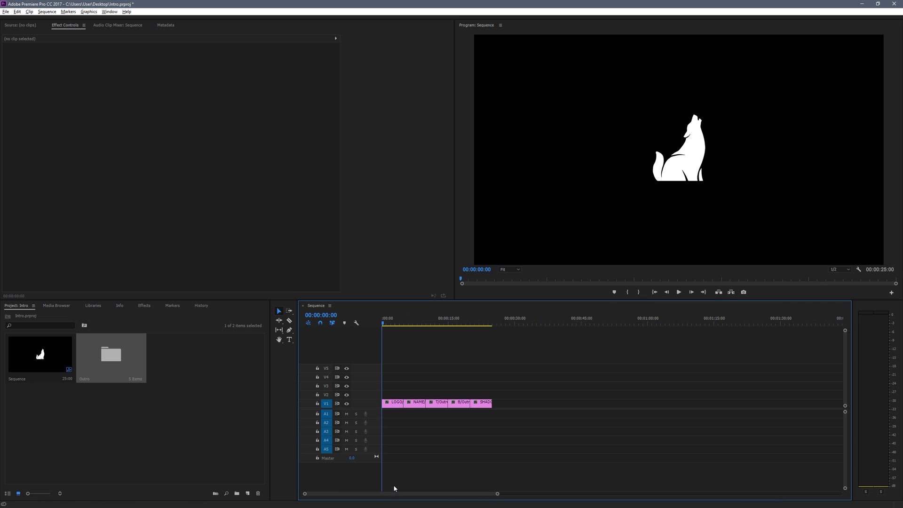
{"action": "left_click_drag", "start_coordinate": [394, 406], "coordinate": [392, 368]}
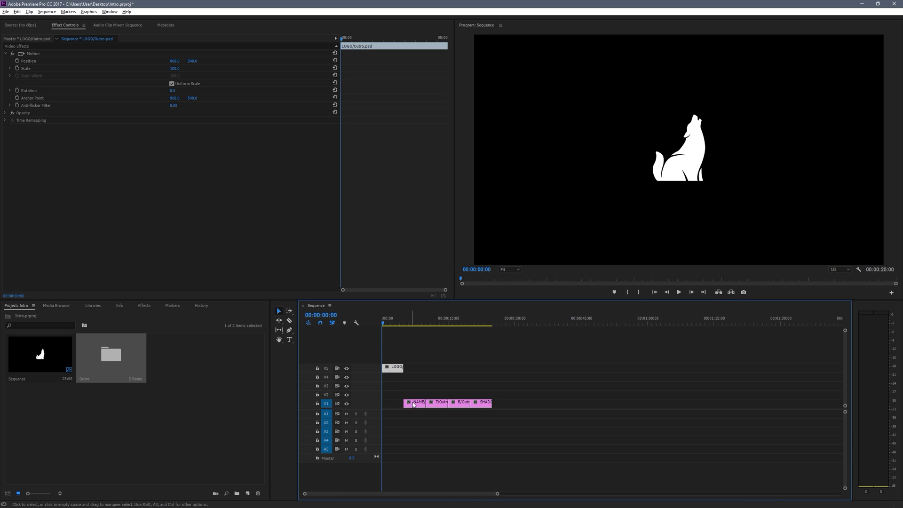
{"action": "left_click_drag", "start_coordinate": [413, 403], "coordinate": [396, 384]}
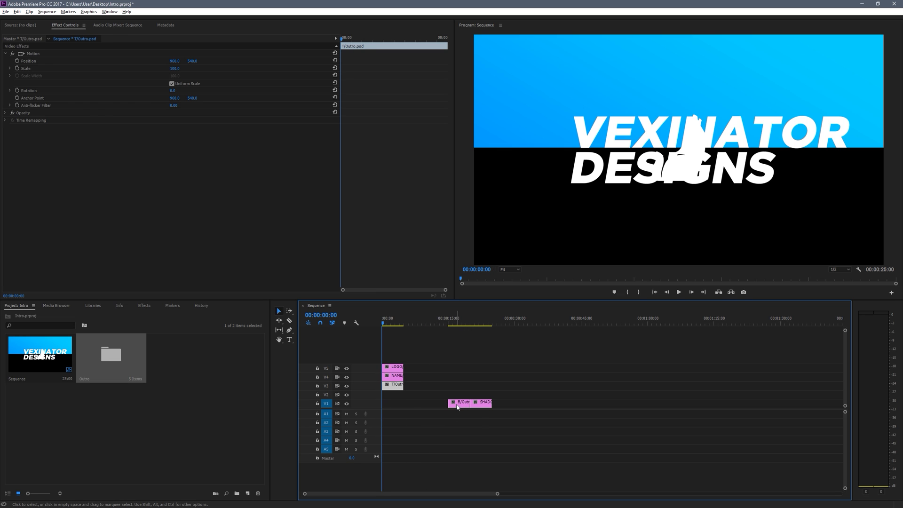
{"action": "left_click_drag", "start_coordinate": [460, 403], "coordinate": [395, 403]}
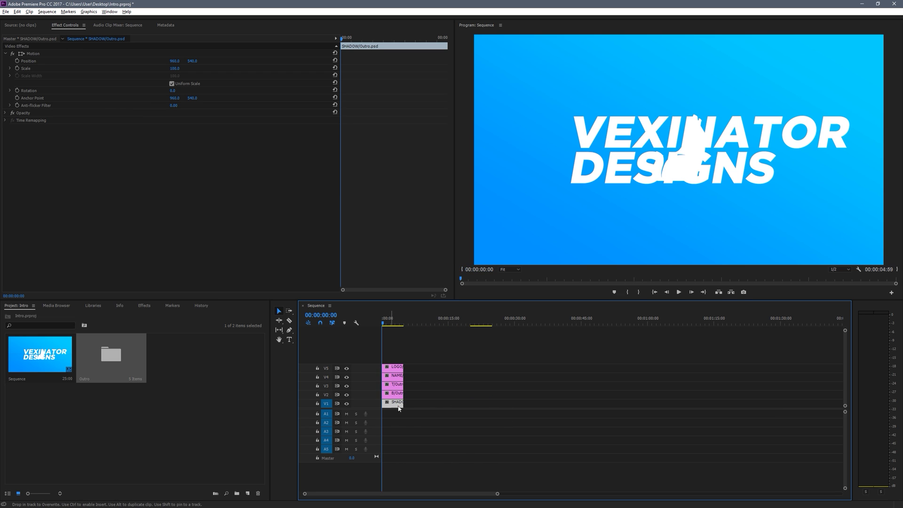
Step: Hide video tracks V1 to V4 and select the LOGO clip on V5
{"action": "key", "text": "backslash"}
{"action": "key", "text": "equal"}
{"action": "left_click_drag", "start_coordinate": [370, 494], "coordinate": [363, 495]}
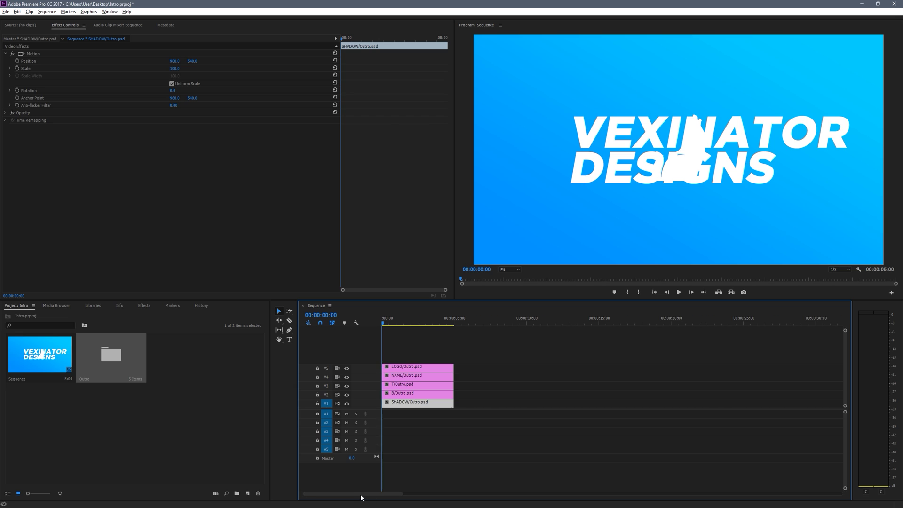
{"action": "left_click", "coordinate": [347, 377]}
{"action": "left_click", "coordinate": [346, 386]}
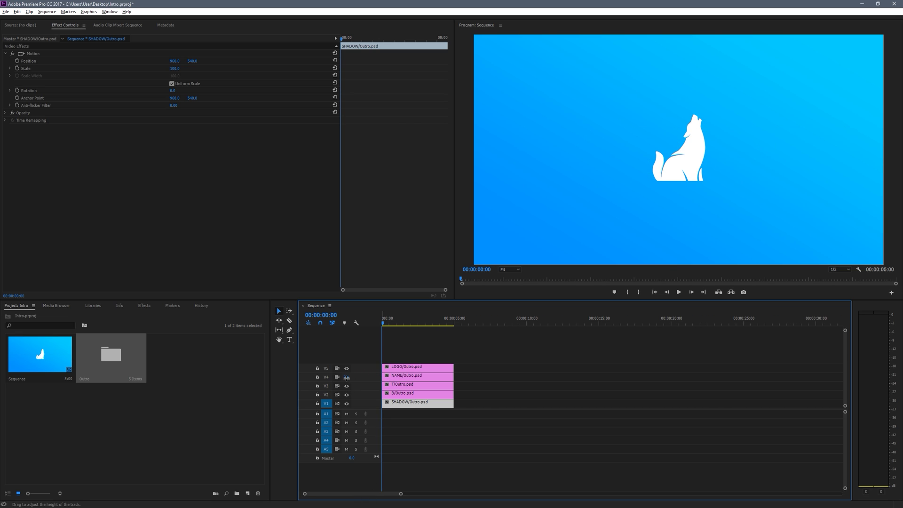
{"action": "left_click", "coordinate": [347, 395]}
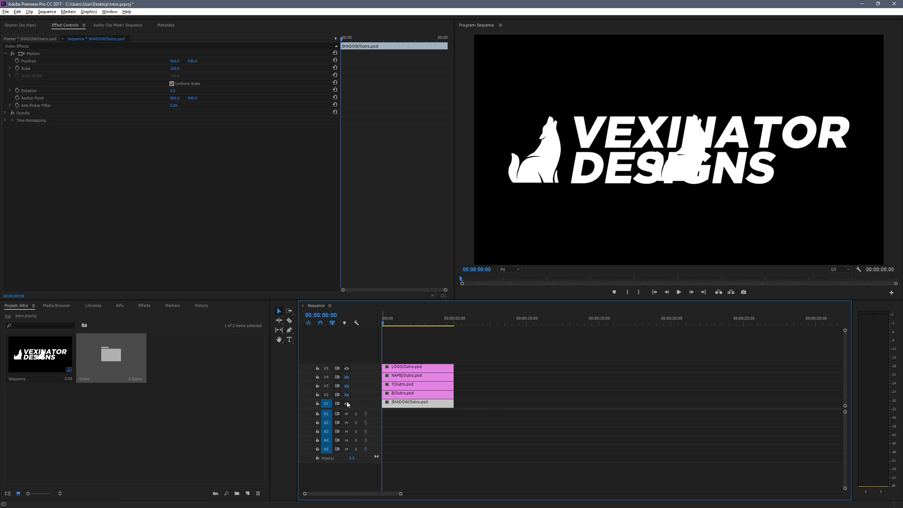
{"action": "left_click", "coordinate": [348, 370]}
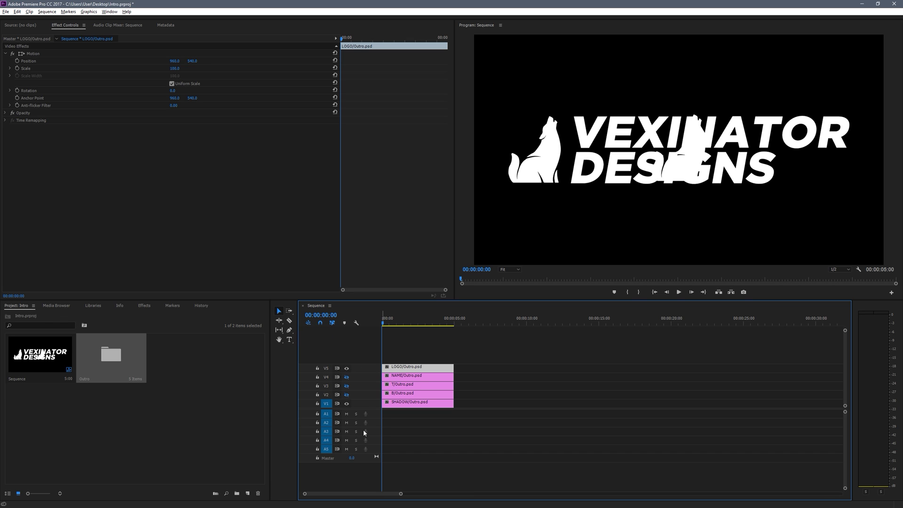
{"action": "left_click", "coordinate": [346, 403]}
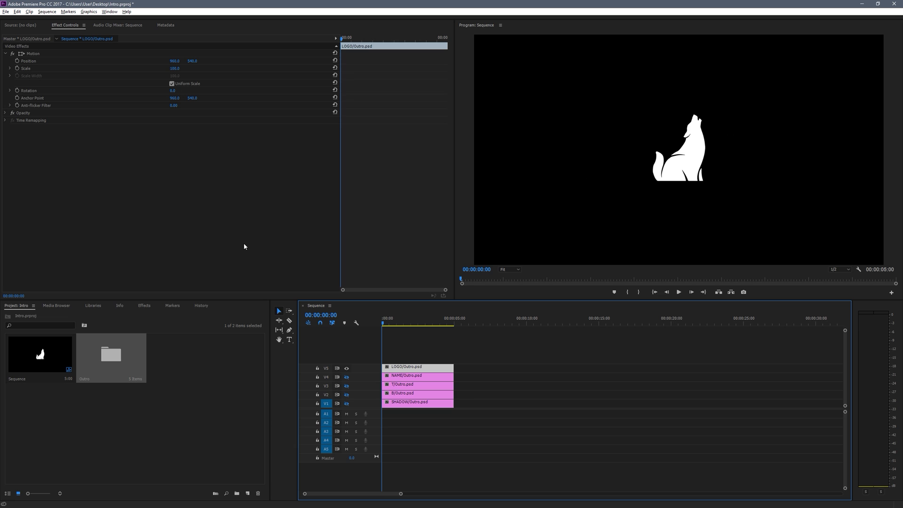
Step: Enable Scale keyframing for the LOGO clip at 00:00:00:00 and set the first keyframe to 20
{"action": "left_click", "coordinate": [17, 69]}
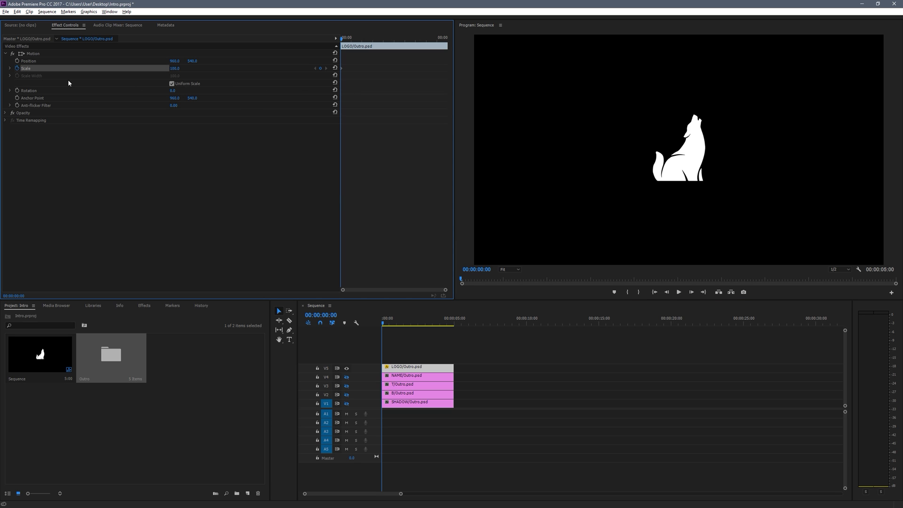
{"action": "left_click", "coordinate": [17, 69]}
{"action": "left_click", "coordinate": [513, 266]}
{"action": "left_click", "coordinate": [171, 69]}
{"action": "type", "text": "20"}
{"action": "key", "text": "Return"}
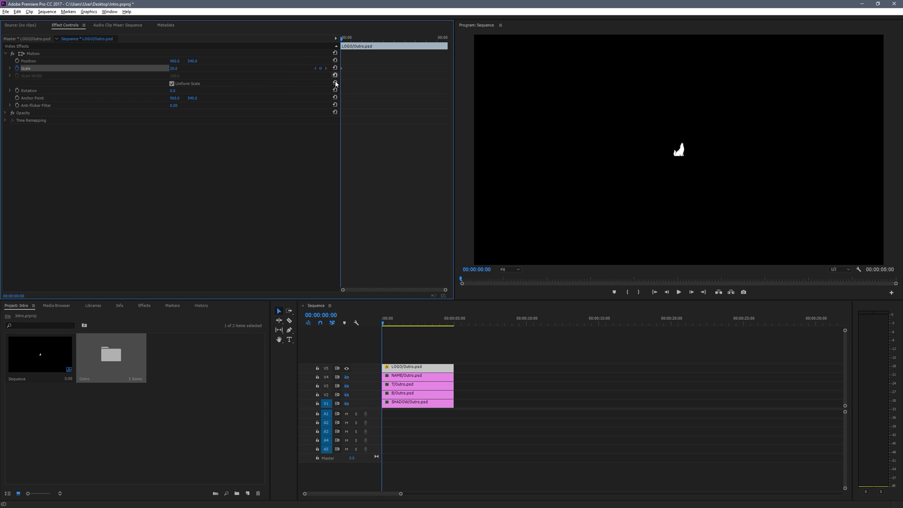
Step: Add a second Scale keyframe of 100 to the LOGO clip at 00:00:00:20
{"action": "key", "text": "space"}
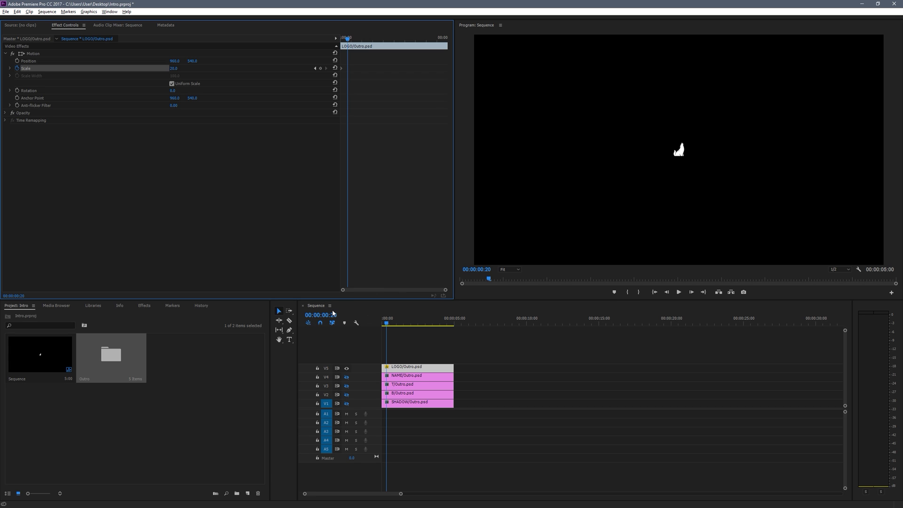
{"action": "left_click_drag", "start_coordinate": [332, 312], "coordinate": [370, 318]}
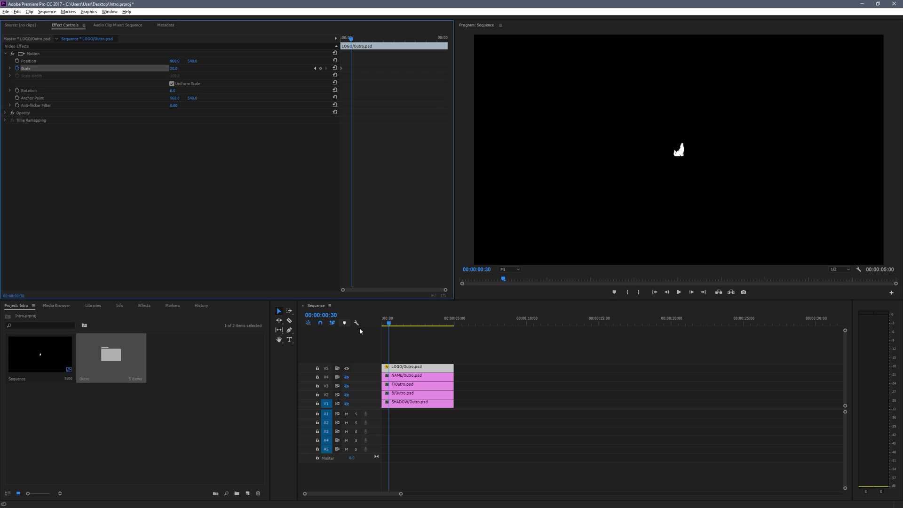
{"action": "key", "text": "shift+Left"}
{"action": "key", "text": "shift+Left"}
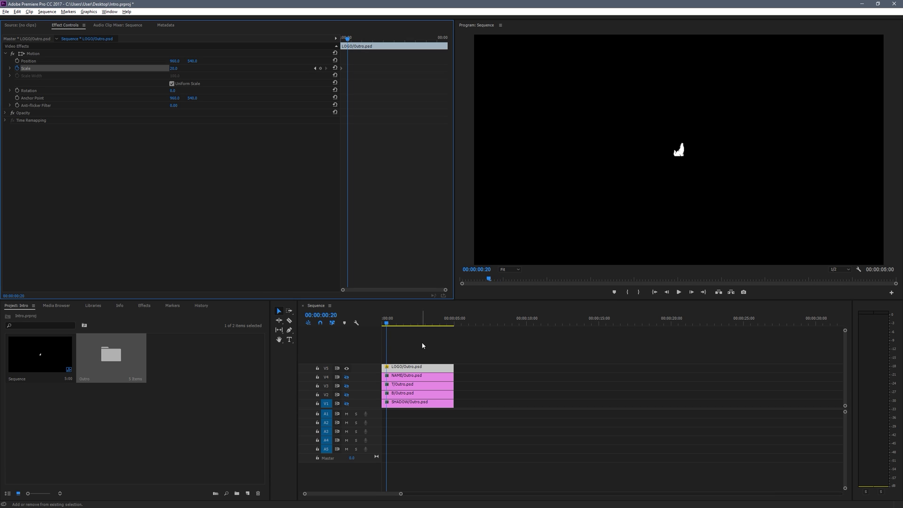
{"action": "left_click", "coordinate": [179, 70]}
{"action": "type", "text": "100"}
{"action": "key", "text": "Return"}
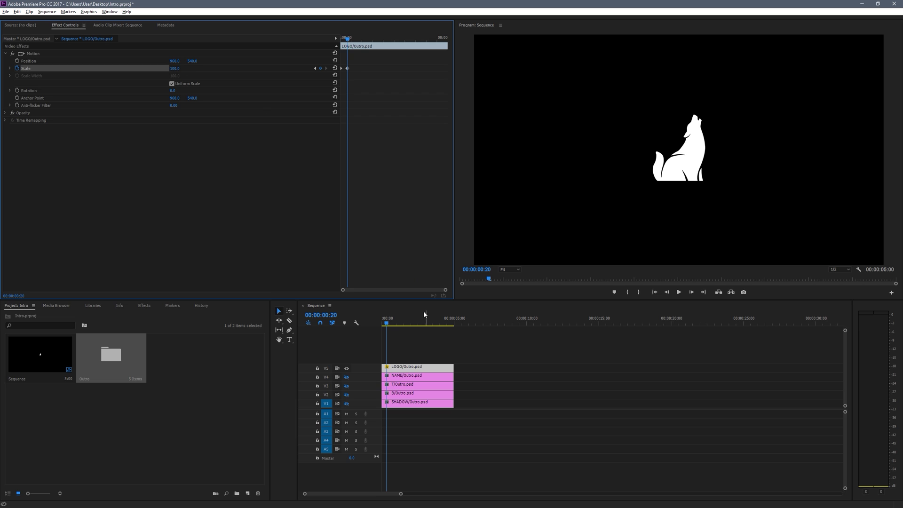
Step: Move the LOGO clip's second Scale keyframe earlier to 00:00:00:15 and preview the scaling animation
{"action": "mouse_move", "coordinate": [388, 324]}
{"action": "left_mouse_down"}
{"action": "mouse_move", "coordinate": [379, 324]}
{"action": "mouse_move", "coordinate": [392, 325]}
{"action": "left_mouse_up"}
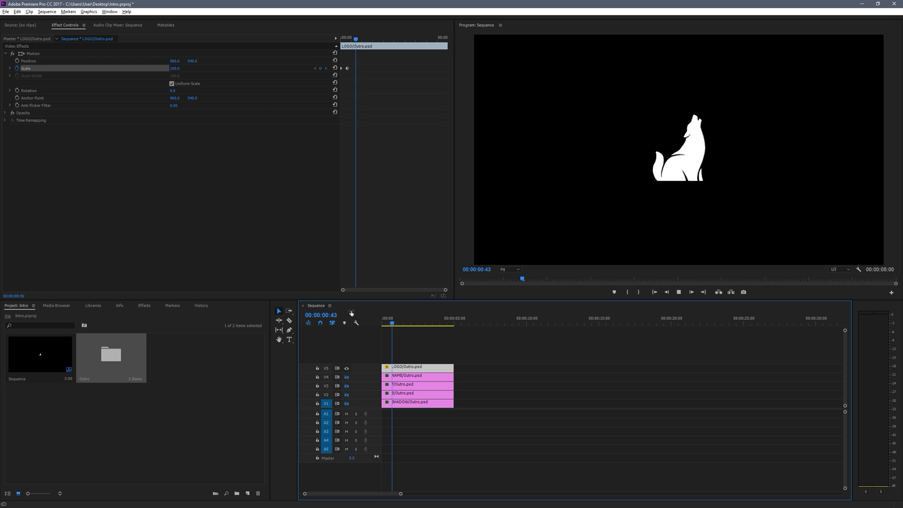
{"action": "left_click", "coordinate": [383, 320]}
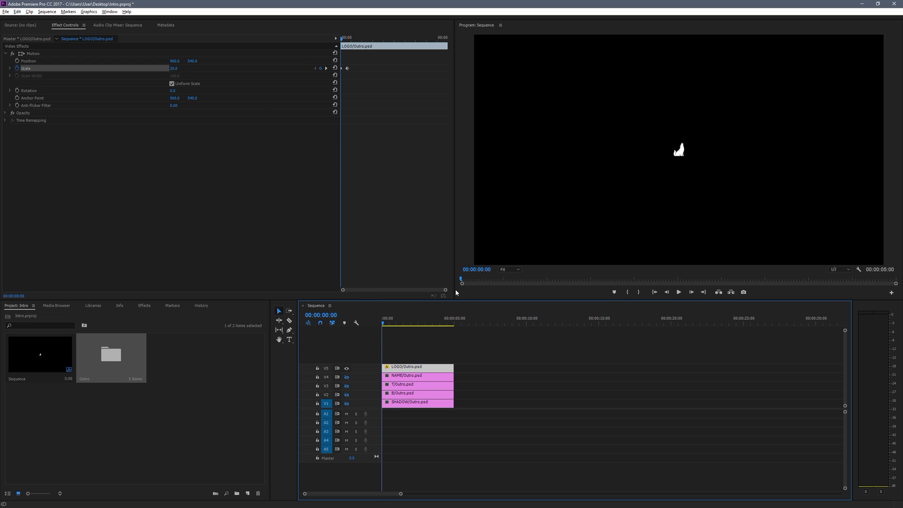
{"action": "left_click_drag", "start_coordinate": [448, 289], "coordinate": [413, 289]}
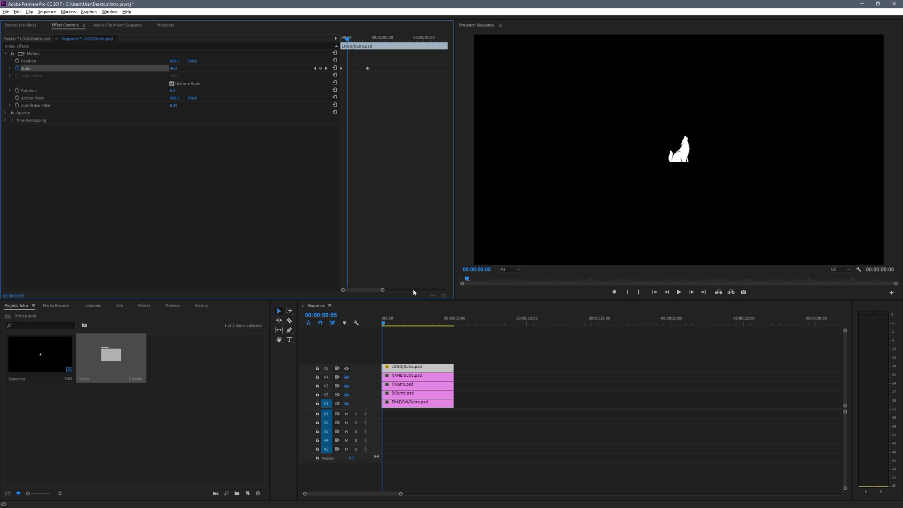
{"action": "key", "text": "shift+Right"}
{"action": "key", "text": "shift+Right"}
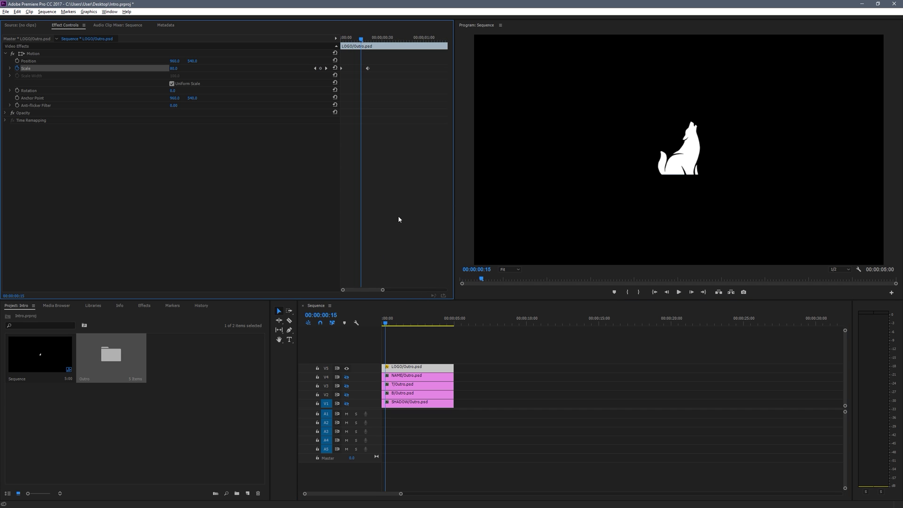
{"action": "left_click_drag", "start_coordinate": [368, 69], "coordinate": [359, 69]}
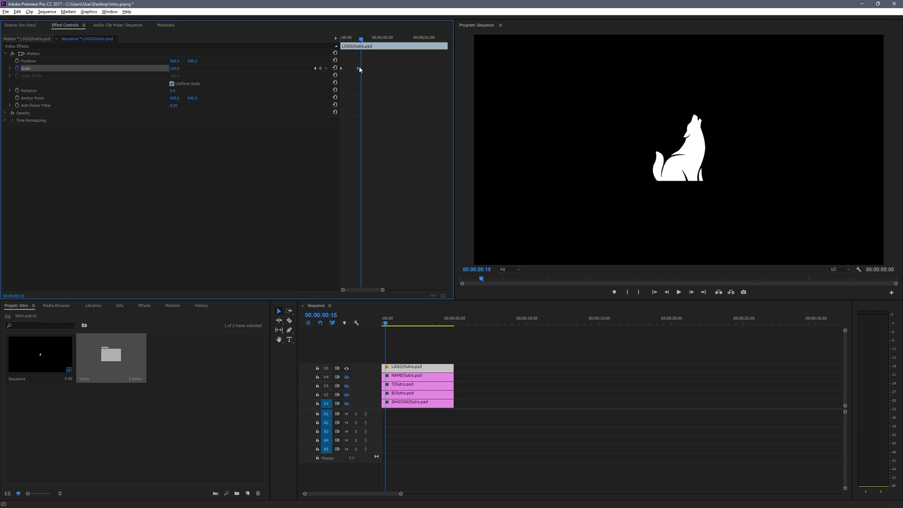
{"action": "left_click", "coordinate": [370, 320]}
{"action": "key", "text": "space"}
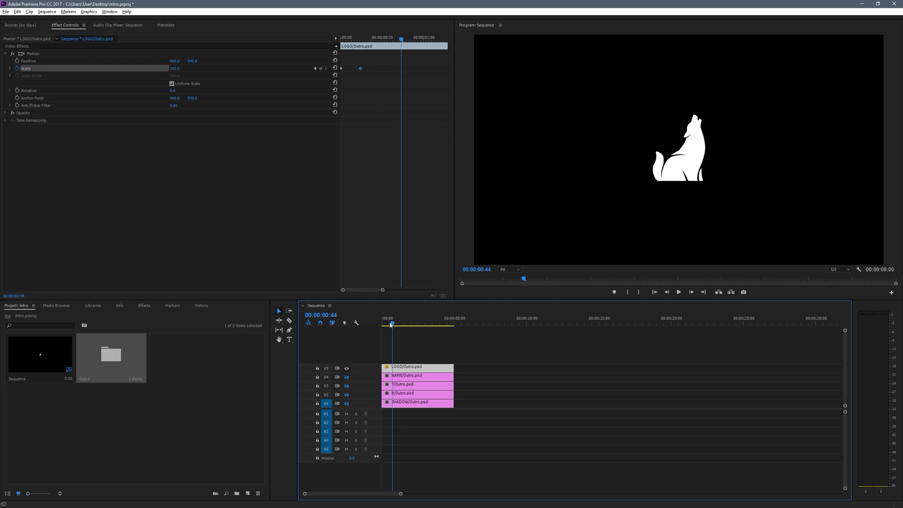
Step: Shift the LOGO clip's second Scale keyframe to 00:00:00:14 and set its value to 110
{"action": "left_click", "coordinate": [362, 38]}
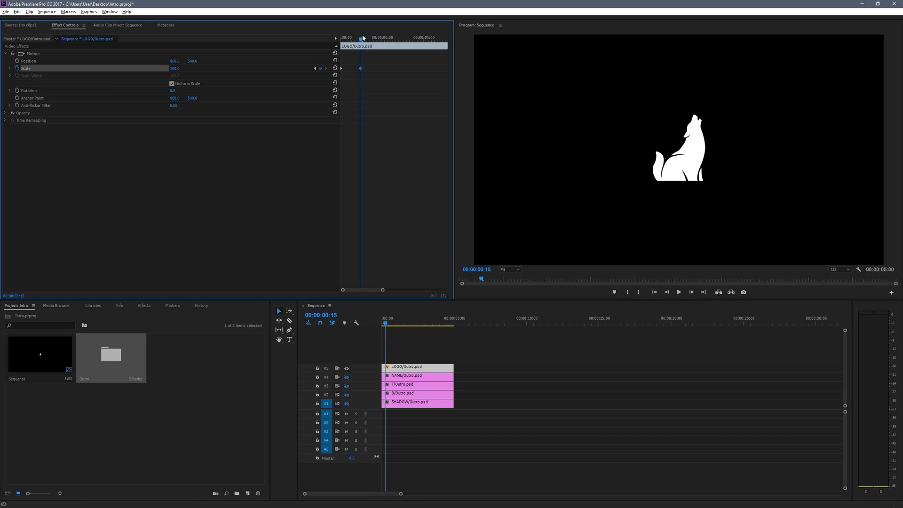
{"action": "key", "text": "Left"}
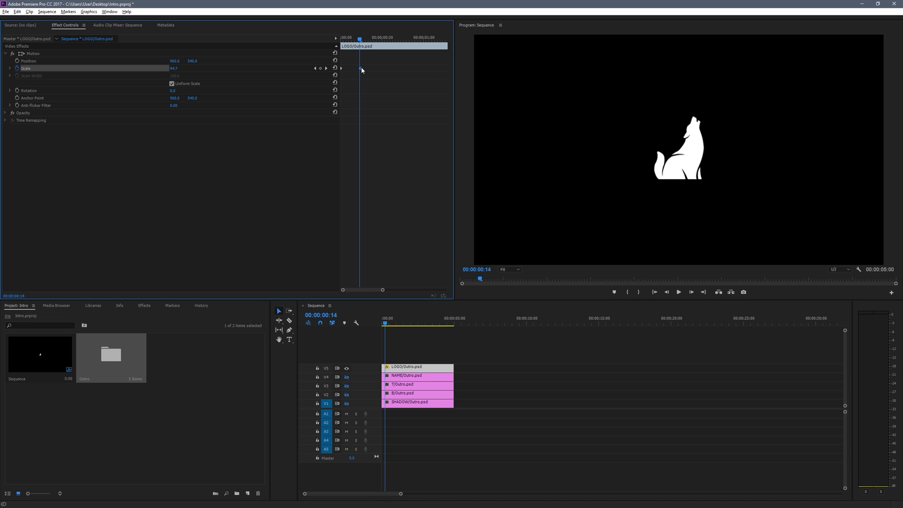
{"action": "left_click_drag", "start_coordinate": [361, 68], "coordinate": [359, 68]}
{"action": "left_click", "coordinate": [177, 68]}
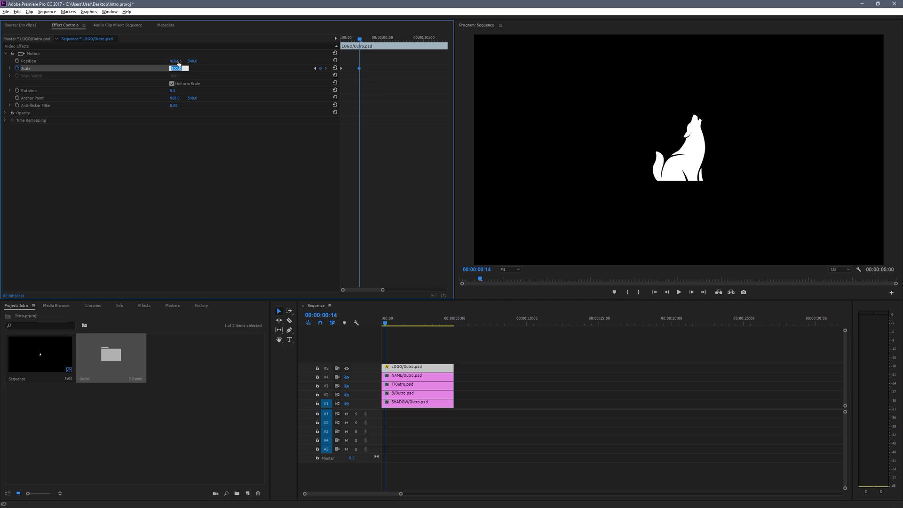
{"action": "type", "text": "110"}
{"action": "key", "text": "Return"}
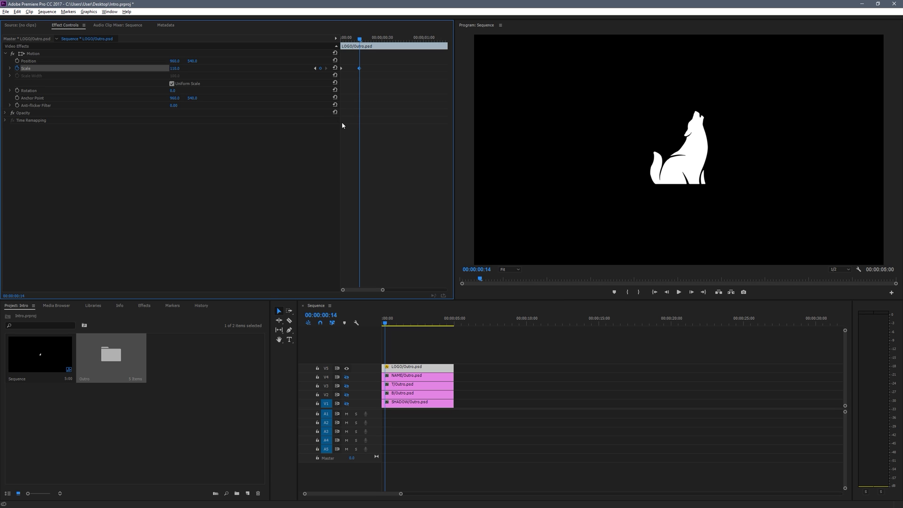
Step: Add a third Scale keyframe of 100 to the LOGO clip at 00:00:00:16 and preview the animation
{"action": "key", "text": "Right"}
{"action": "key", "text": "Right"}
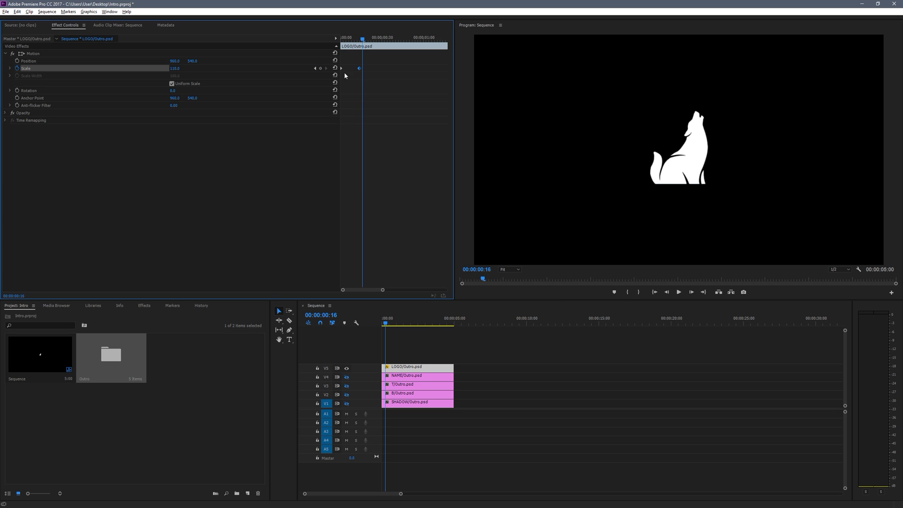
{"action": "left_click", "coordinate": [178, 68]}
{"action": "type", "text": "100"}
{"action": "key", "text": "Return"}
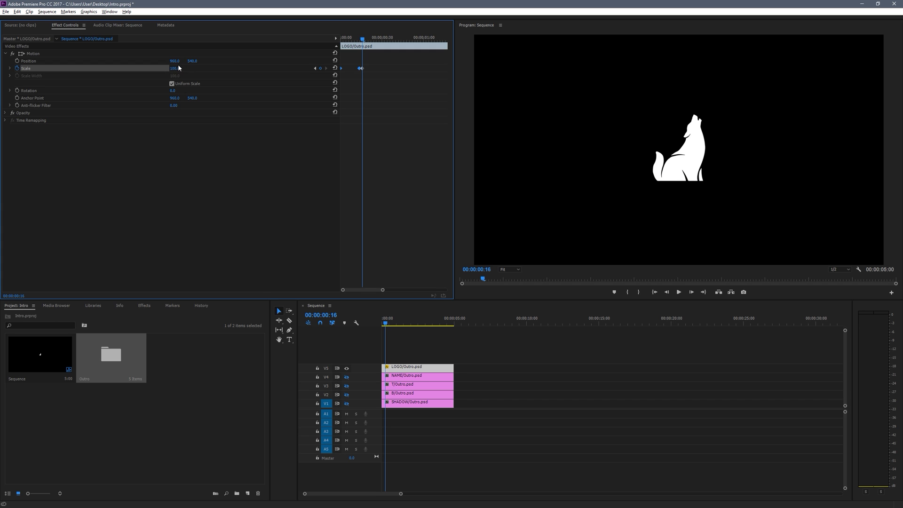
{"action": "left_click", "coordinate": [384, 324]}
{"action": "key", "text": "space"}
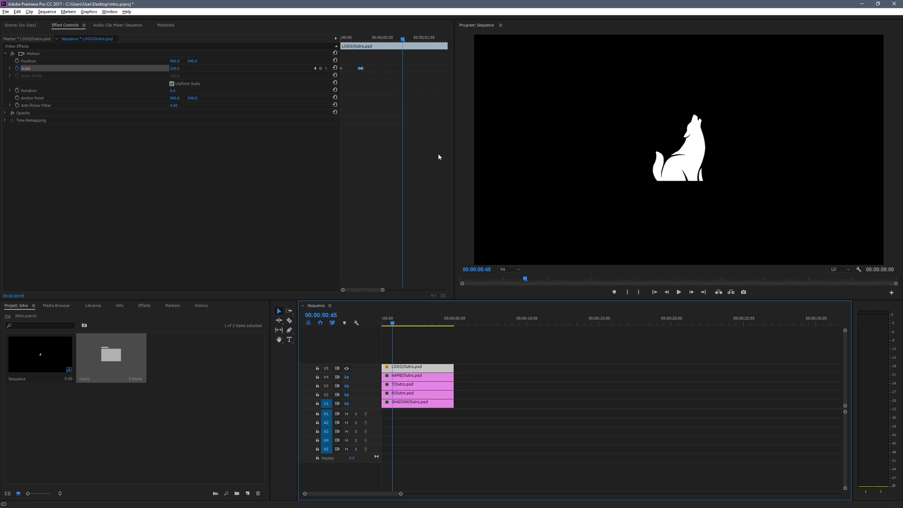
{"action": "key", "text": "Home"}
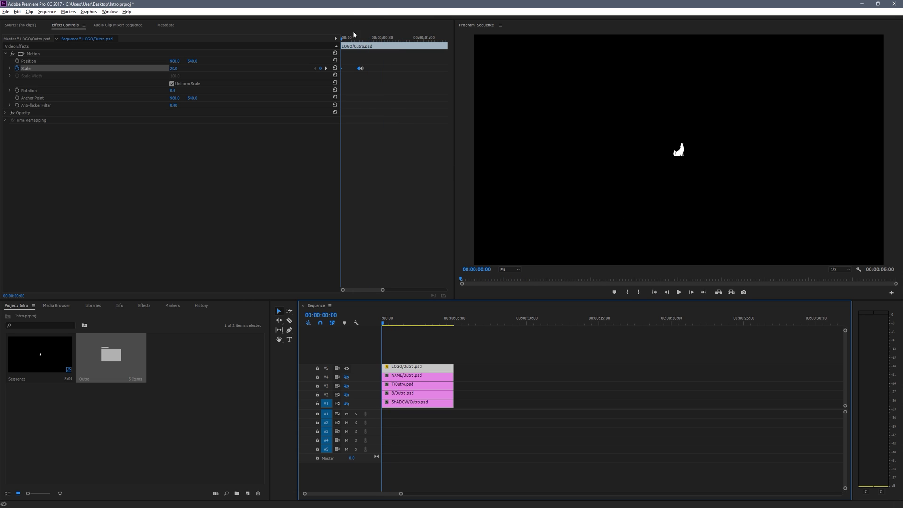
Step: Move the LOGO clip's 110 Scale keyframe to 00:00:00:13 and reveal the Scale value and velocity graphs in a wider view
{"action": "left_click_drag", "start_coordinate": [354, 35], "coordinate": [357, 34]}
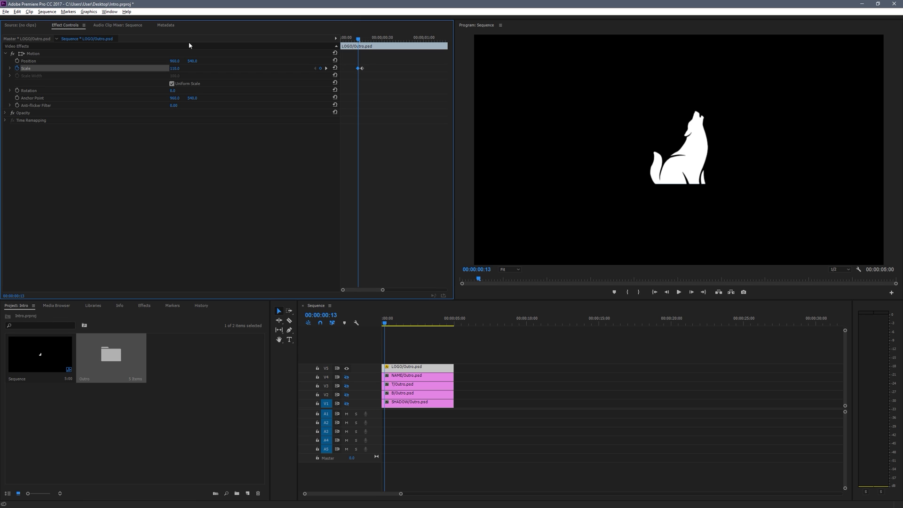
{"action": "left_click", "coordinate": [10, 69]}
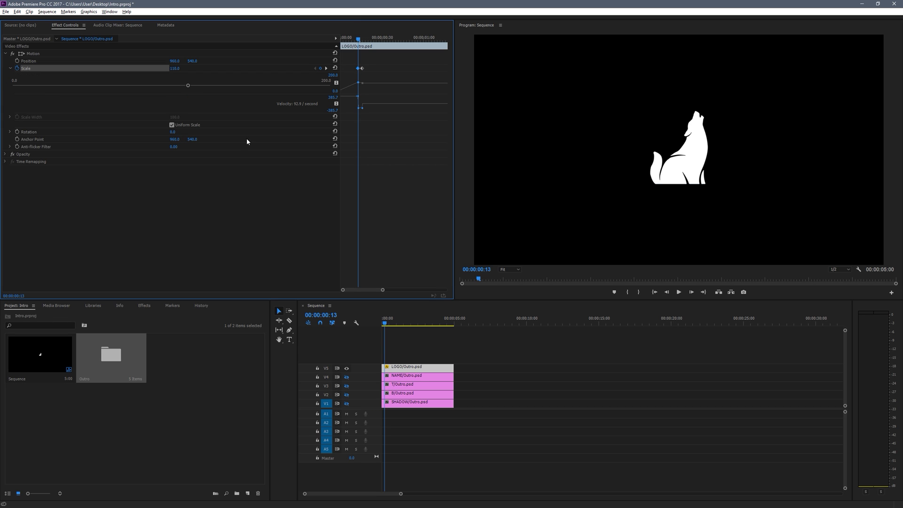
{"action": "left_click_drag", "start_coordinate": [338, 163], "coordinate": [275, 164]}
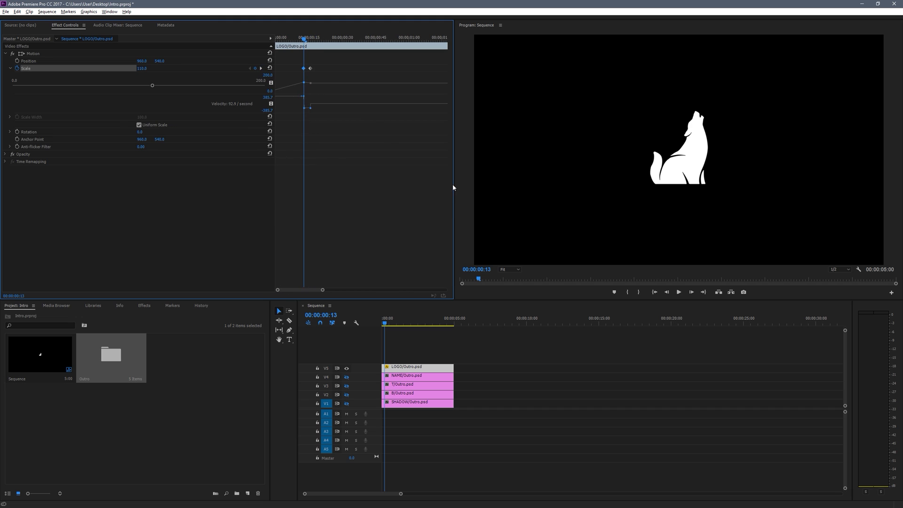
{"action": "left_click_drag", "start_coordinate": [455, 193], "coordinate": [522, 199]}
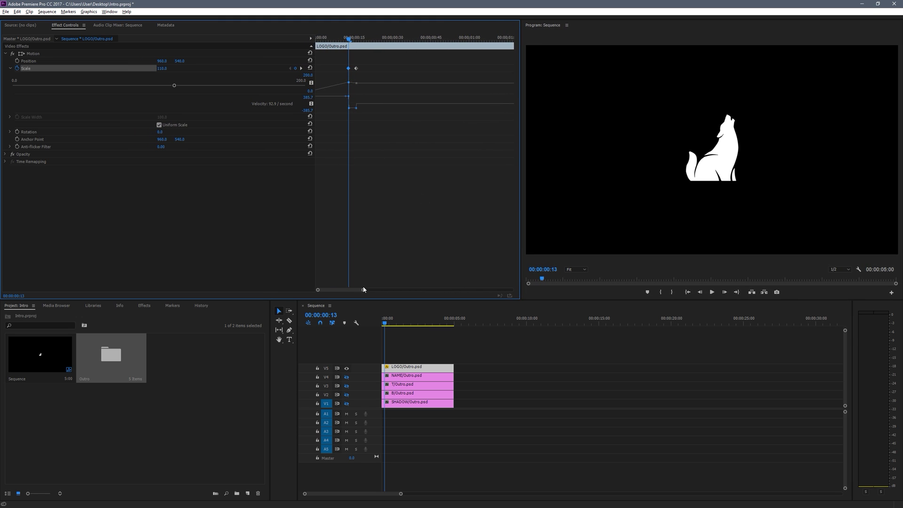
{"action": "left_click_drag", "start_coordinate": [363, 289], "coordinate": [327, 290]}
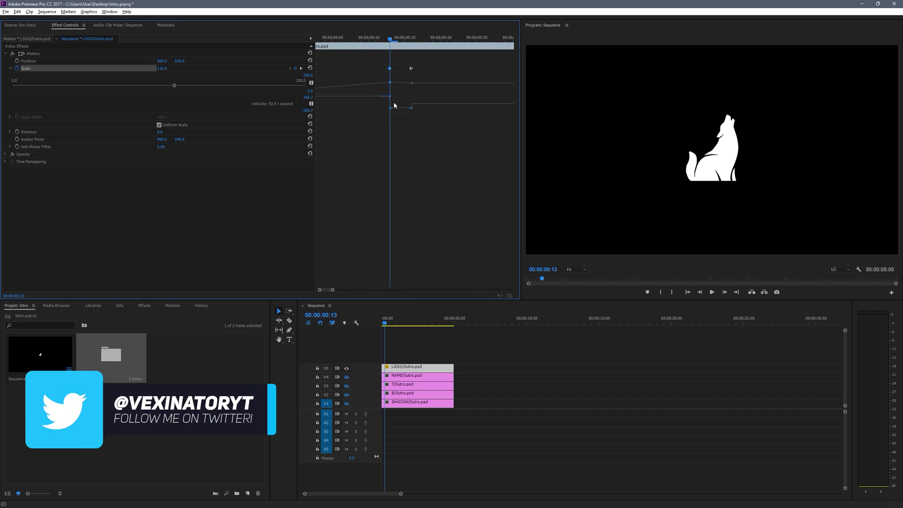
Step: Try Auto Bezier interpolation on the LOGO clip's last two Scale keyframes
{"action": "right_click", "coordinate": [389, 69]}
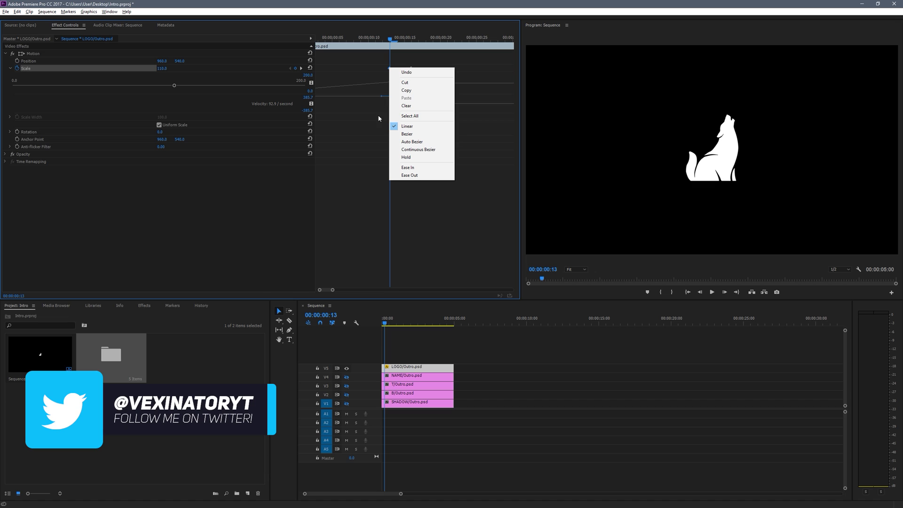
{"action": "left_click", "coordinate": [410, 142]}
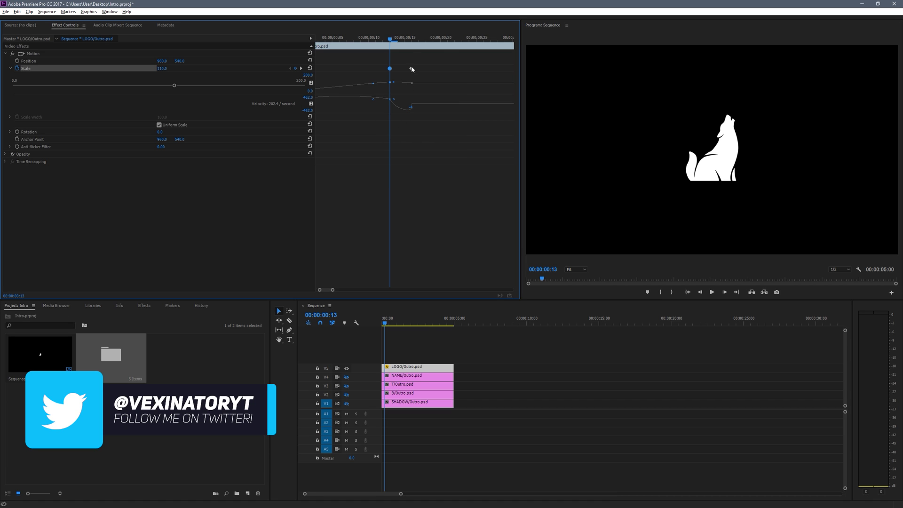
{"action": "right_click", "coordinate": [411, 68]}
{"action": "left_click", "coordinate": [431, 141]}
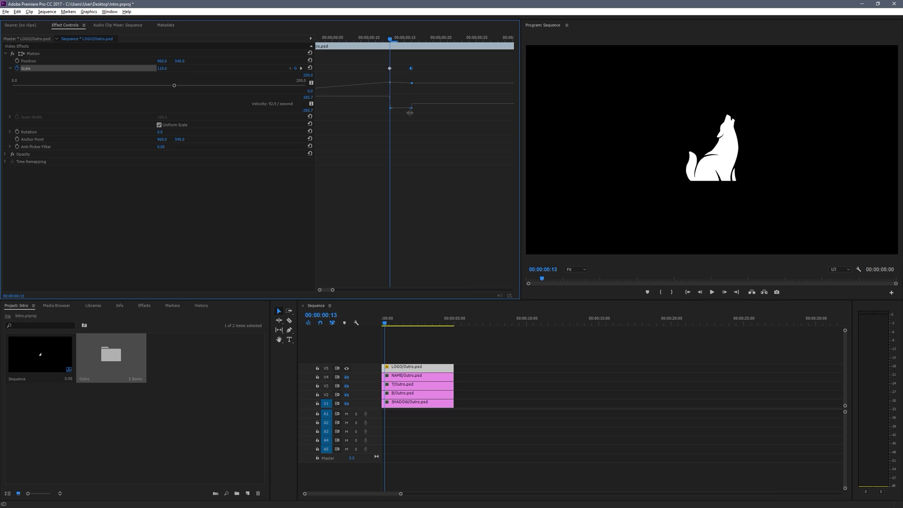
{"action": "left_click_drag", "start_coordinate": [394, 99], "coordinate": [389, 110]}
Step: Apply Auto Bezier interpolation to the LOGO clip's Scale keyframes of 110 and 100
{"action": "right_click", "coordinate": [389, 69]}
{"action": "left_click", "coordinate": [409, 132]}
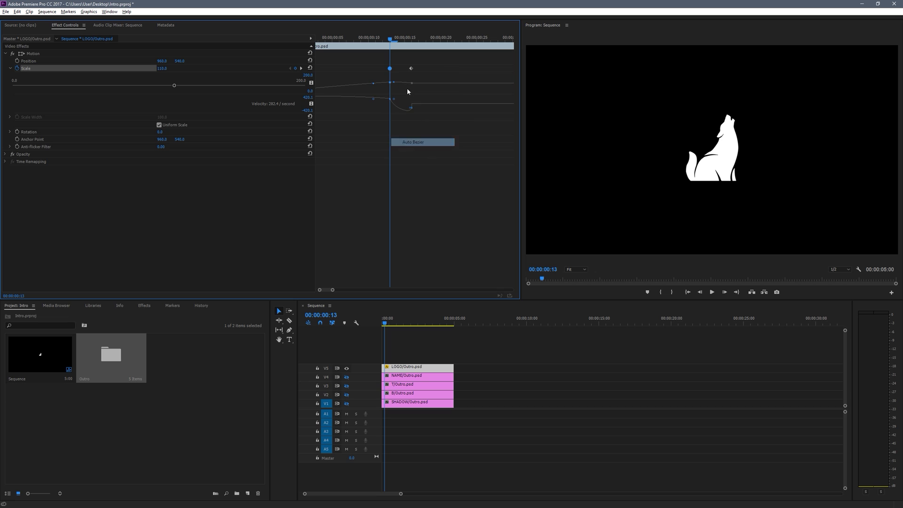
{"action": "right_click", "coordinate": [410, 69]}
{"action": "left_click", "coordinate": [438, 143]}
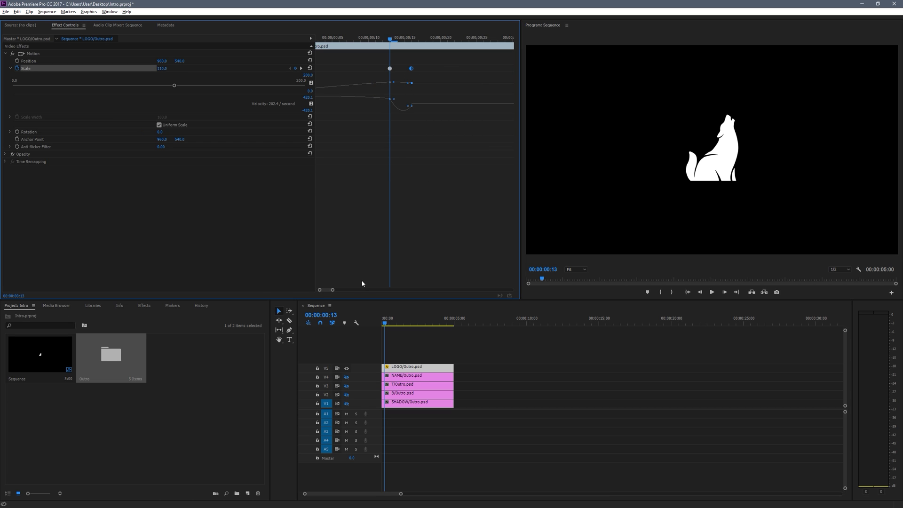
Step: Move the LOGO clip's last Scale keyframe to 00:00:00:17 and make the NAME layer on V4 visible
{"action": "left_click_drag", "start_coordinate": [329, 290], "coordinate": [323, 290]}
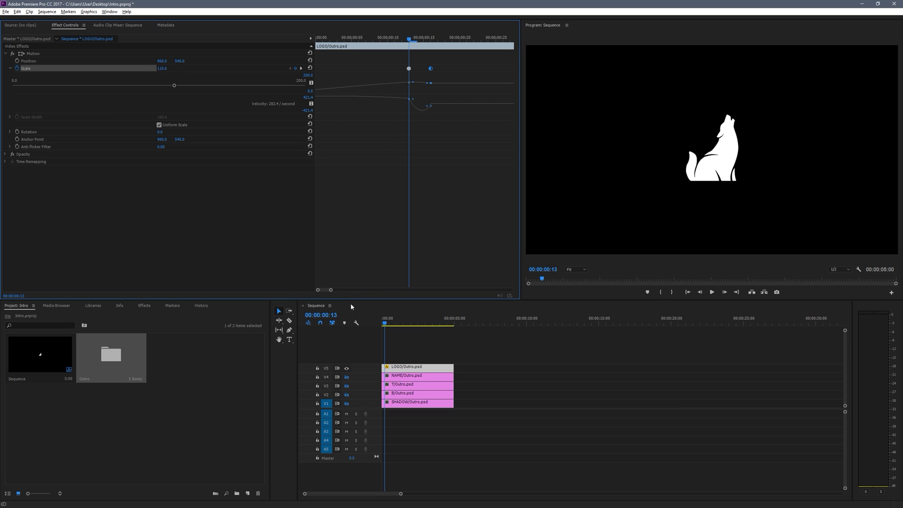
{"action": "scroll", "coordinate": [329, 290], "scroll_direction": "down", "scroll_amount": 5}
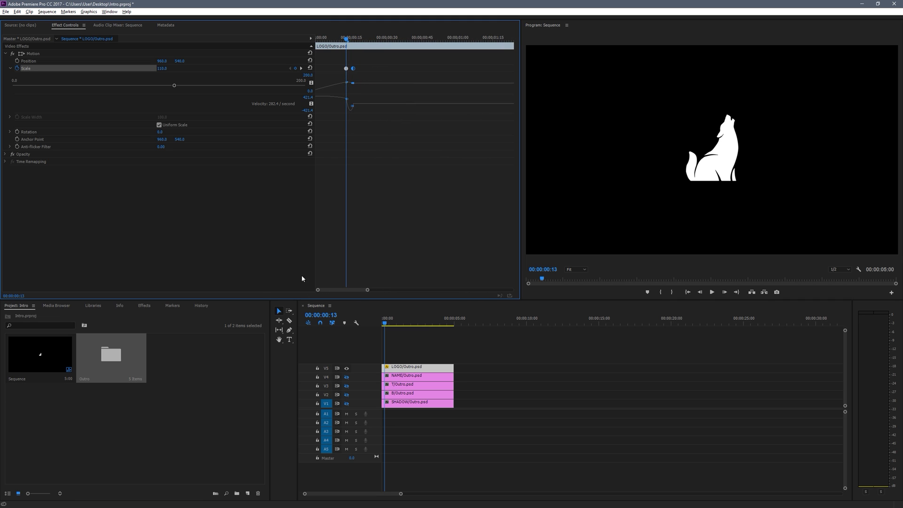
{"action": "left_click_drag", "start_coordinate": [384, 323], "coordinate": [395, 324]}
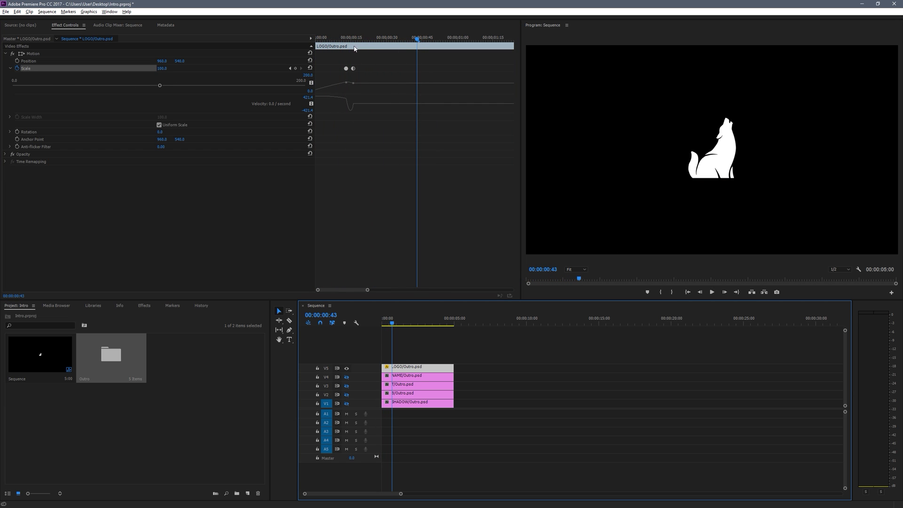
{"action": "left_click_drag", "start_coordinate": [355, 47], "coordinate": [355, 69]}
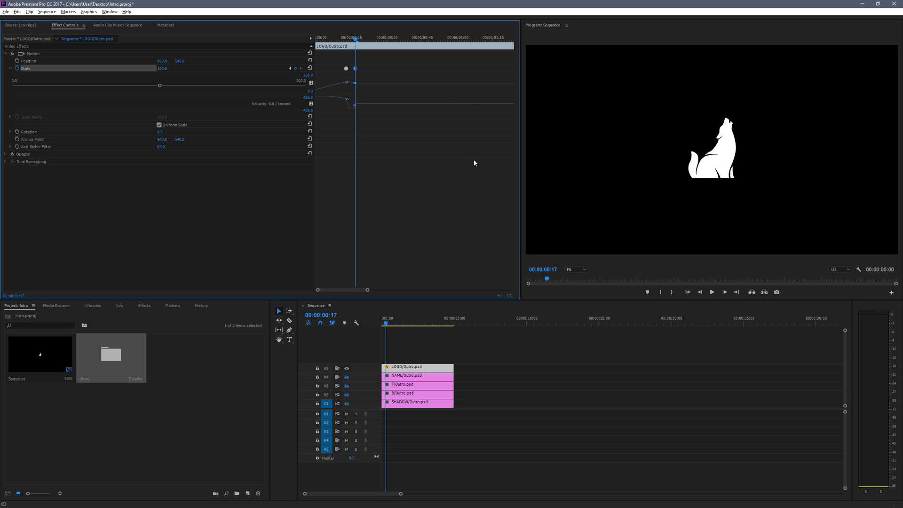
{"action": "left_click", "coordinate": [346, 377]}
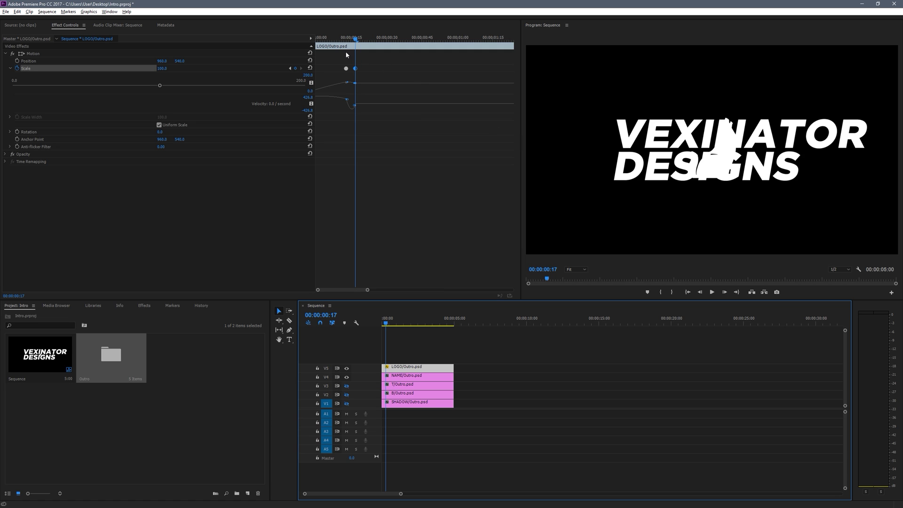
Step: Set the LOGO clip's Scale keyframe at 00:00:00:17 to 110 and the one at 00:00:00:13 to 120
{"action": "left_click", "coordinate": [163, 68]}
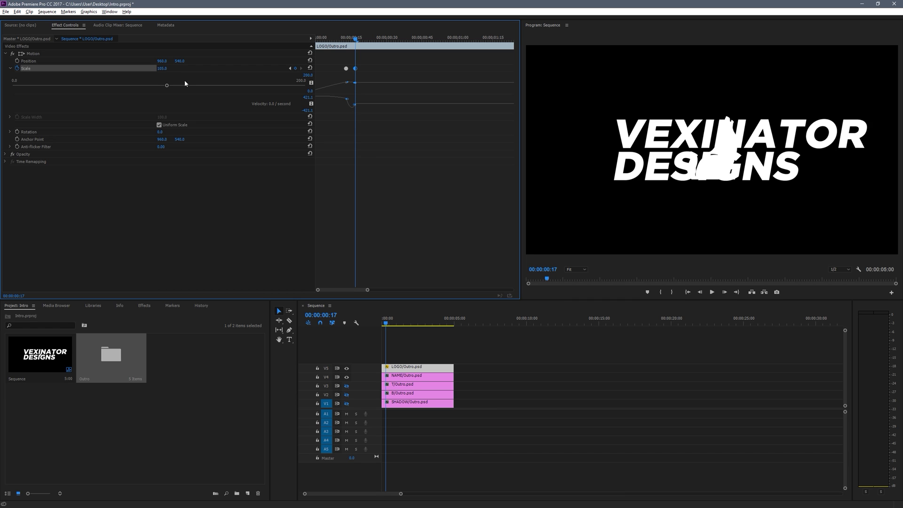
{"action": "key", "text": "Return"}
{"action": "type", "text": "110"}
{"action": "key", "text": "Return"}
{"action": "left_click", "coordinate": [346, 38]}
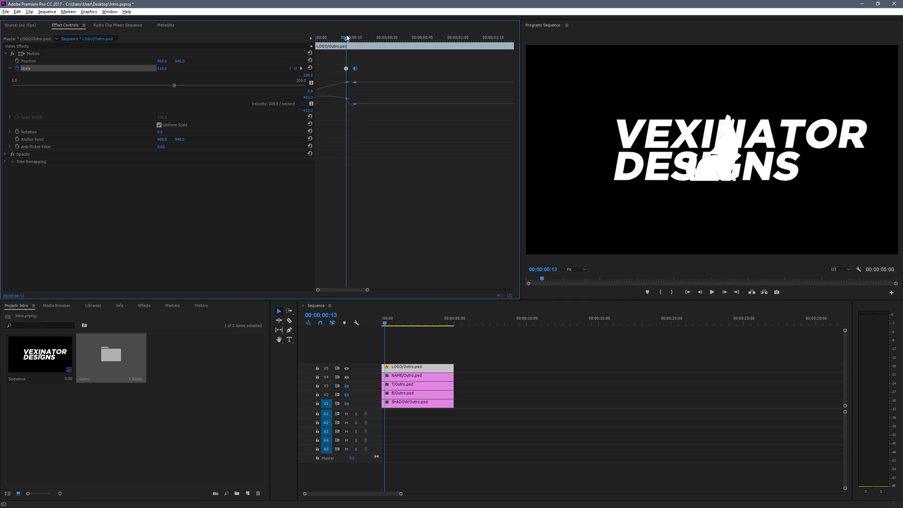
{"action": "left_click", "coordinate": [165, 68]}
{"action": "type", "text": "120"}
{"action": "key", "text": "Return"}
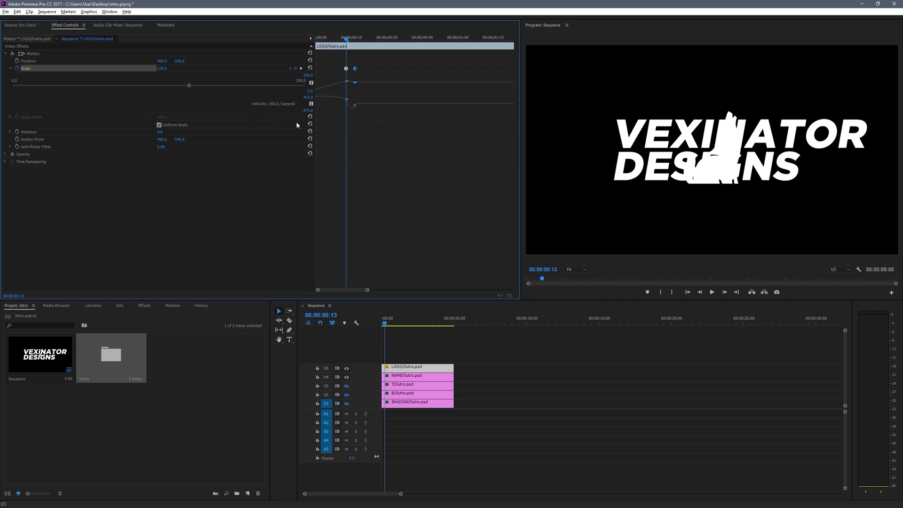
Step: Collapse the Scale graphs and enable Position keyframing for the LOGO clip at 00:00:00:17
{"action": "left_click_drag", "start_coordinate": [350, 41], "coordinate": [355, 41]}
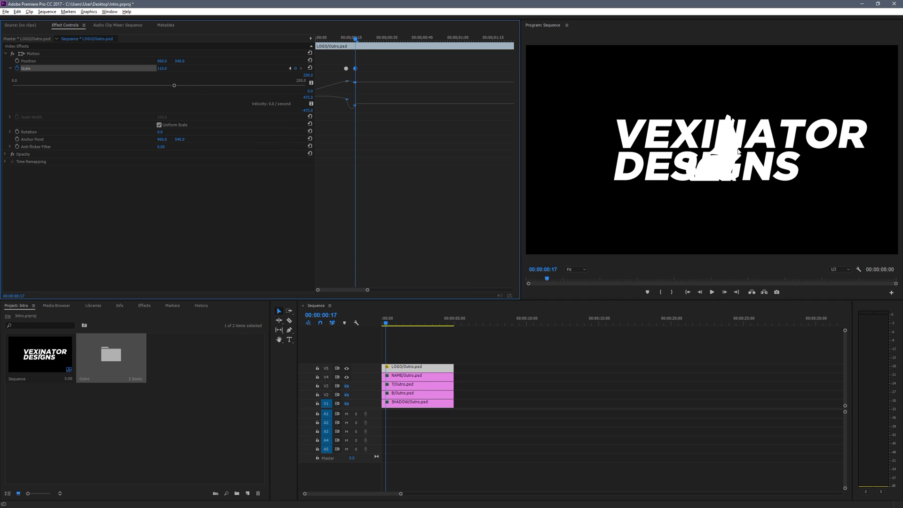
{"action": "left_click", "coordinate": [11, 69]}
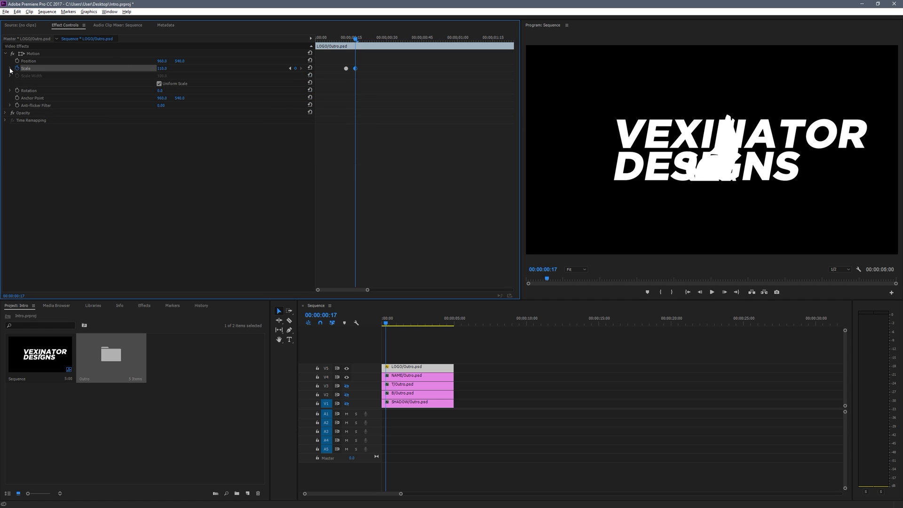
{"action": "left_click", "coordinate": [85, 67]}
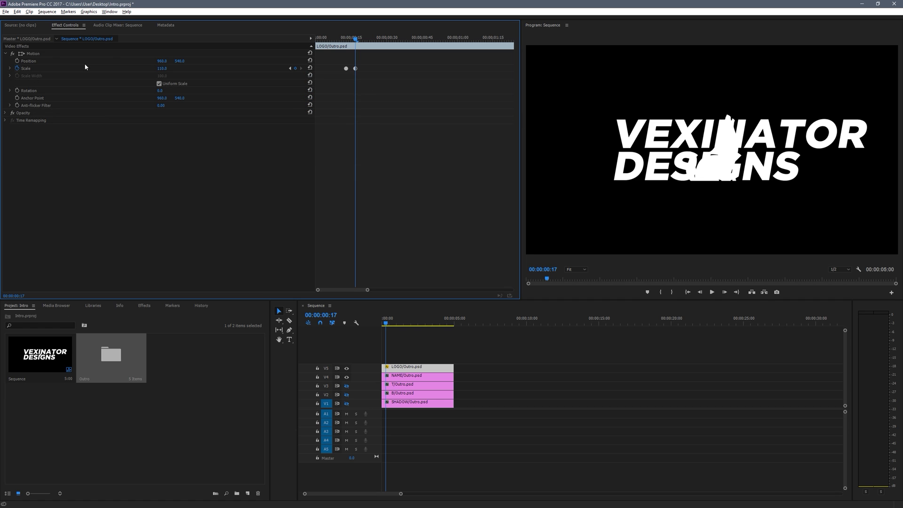
{"action": "left_click", "coordinate": [17, 61]}
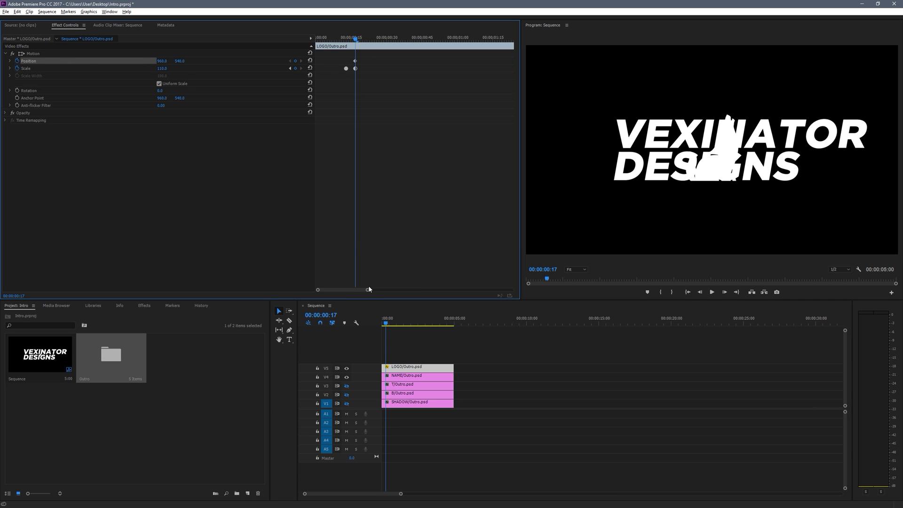
Step: Add a second Position keyframe to the LOGO clip at 00:00:00:40 with the wolf shifted right over the end of VEXINATOR
{"action": "left_click_drag", "start_coordinate": [369, 289], "coordinate": [331, 289]}
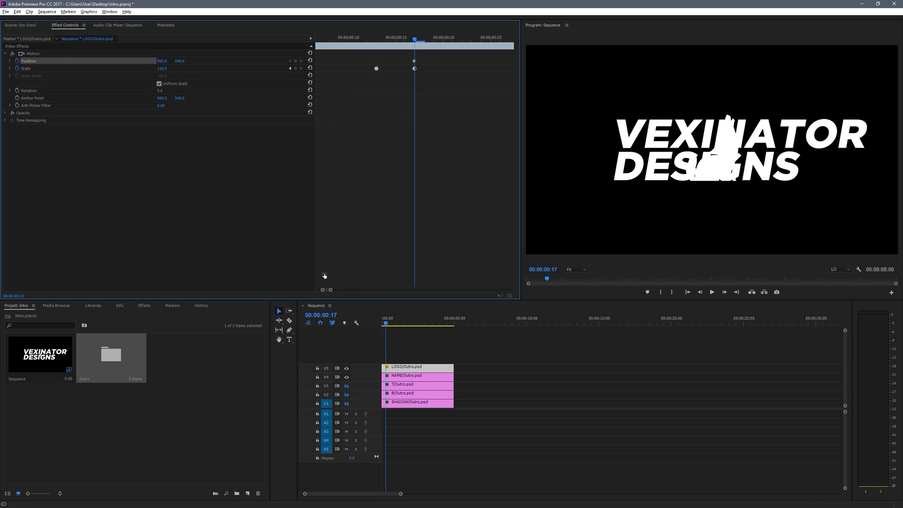
{"action": "scroll", "coordinate": [324, 276], "scroll_direction": "down", "scroll_amount": 3}
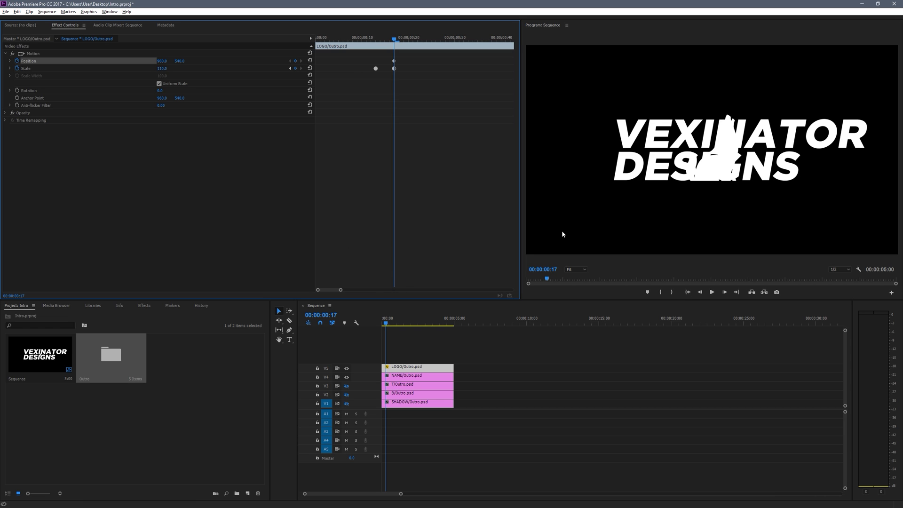
{"action": "key", "text": "shift+Right"}
{"action": "key", "text": "Right"}
{"action": "key", "text": "Right"}
{"action": "key", "text": "Right"}
{"action": "key", "text": "Right"}
{"action": "key", "text": "Right"}
{"action": "key", "text": "Right"}
{"action": "key", "text": "Right"}
{"action": "key", "text": "Right"}
{"action": "key", "text": "Right"}
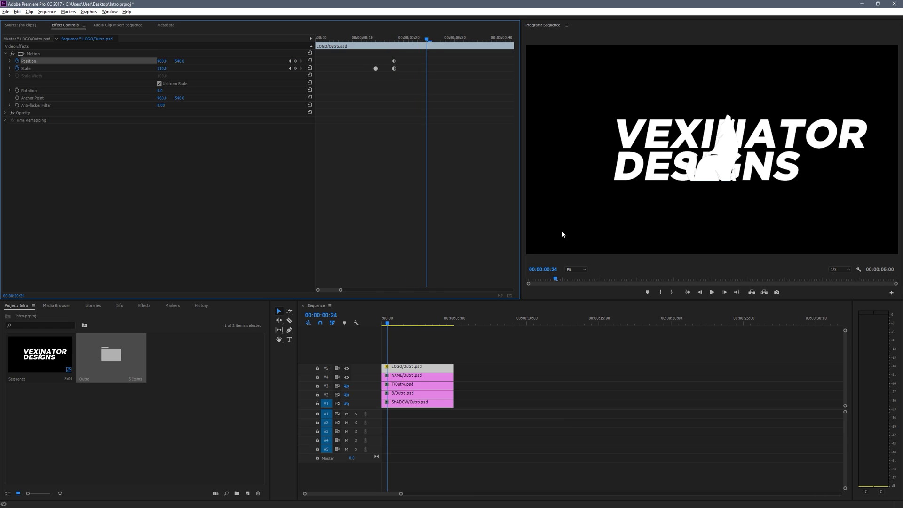
{"action": "key", "text": "Right"}
{"action": "key", "text": "Right"}
{"action": "key", "text": "Right"}
{"action": "key", "text": "Right"}
{"action": "key", "text": "Right"}
{"action": "key", "text": "Right"}
{"action": "key", "text": "Right"}
{"action": "key", "text": "Right"}
{"action": "key", "text": "Right"}
{"action": "key", "text": "Right"}
{"action": "key", "text": "Right"}
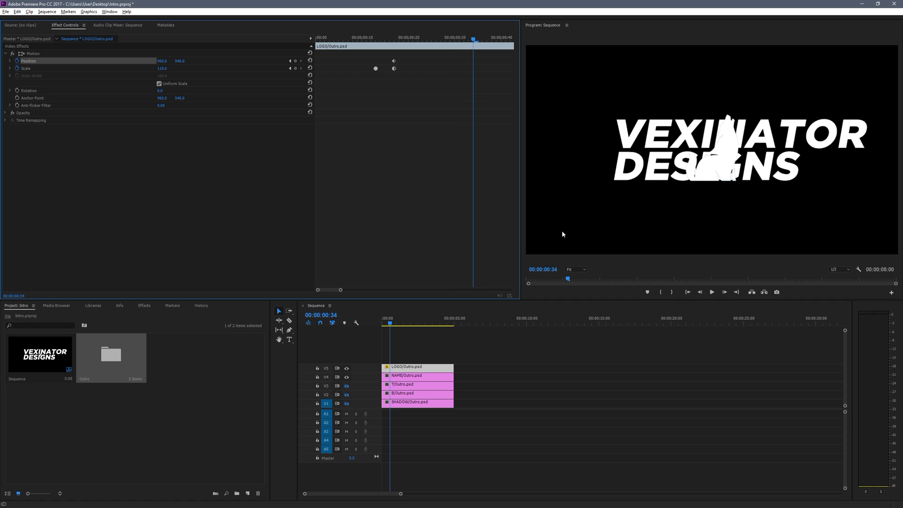
{"action": "key", "text": "Left"}
{"action": "key", "text": "Left"}
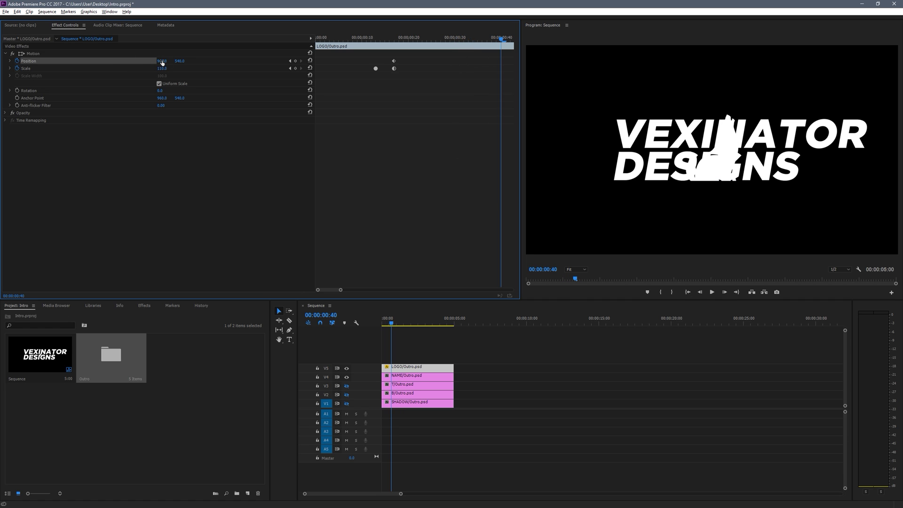
{"action": "left_click_drag", "start_coordinate": [161, 63], "coordinate": [484, 63]}
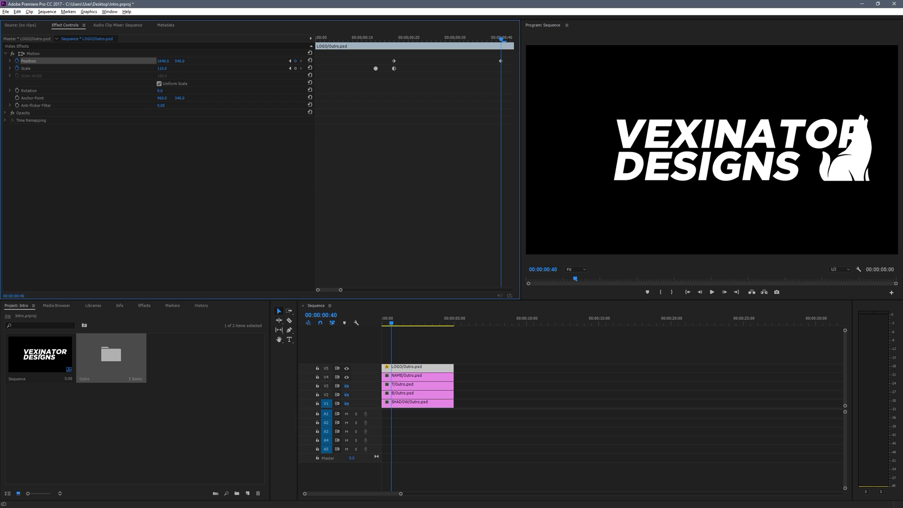
Step: Set the horizontal Position of the LOGO keyframe at 00:00:00:40 to 1650 and preview the sliding motion
{"action": "left_click", "coordinate": [164, 61]}
{"action": "type", "text": "150"}
{"action": "key", "text": "Return"}
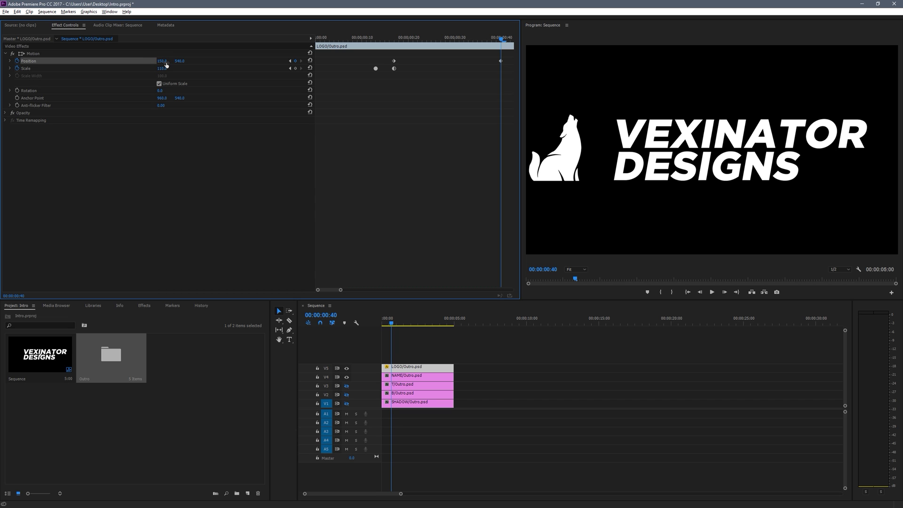
{"action": "left_click", "coordinate": [162, 61]}
{"action": "type", "text": "1"}
{"action": "key", "text": "Return"}
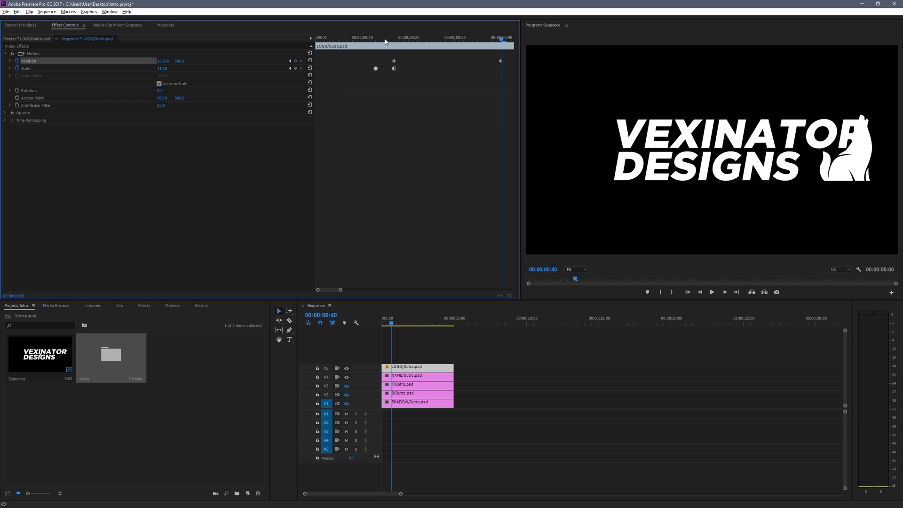
{"action": "left_click", "coordinate": [357, 39]}
{"action": "key", "text": "space"}
{"action": "key", "text": "space"}
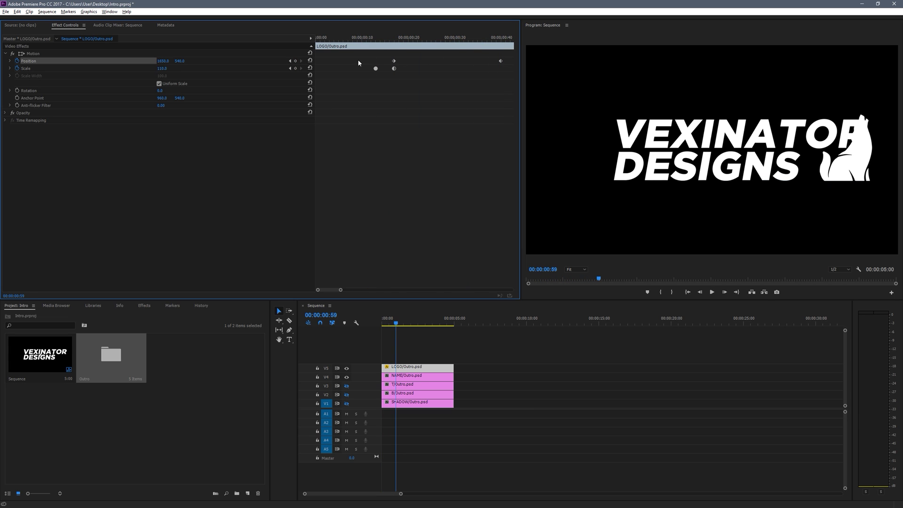
Step: Play back the wolf's slide and return the playhead to the LOGO clip's Position keyframe at 00:00:00:40
{"action": "key", "text": "Home"}
{"action": "key", "text": "space"}
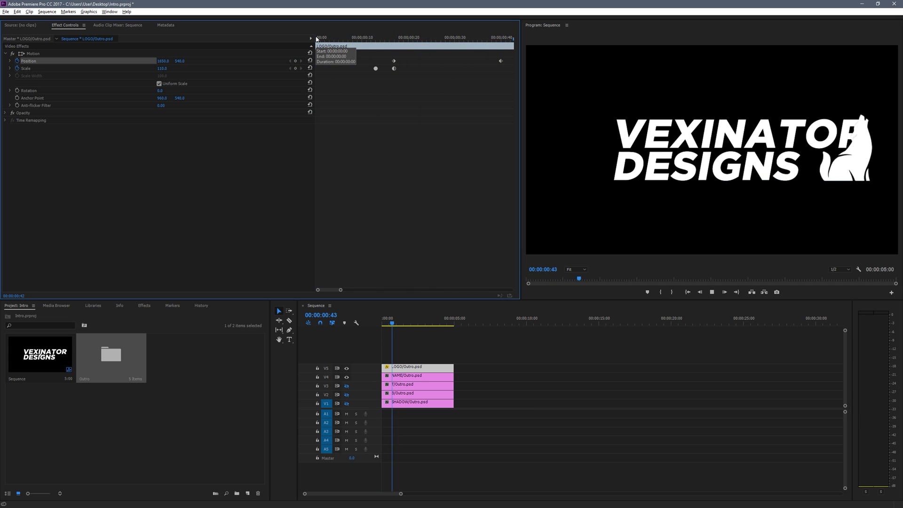
{"action": "left_click_drag", "start_coordinate": [394, 38], "coordinate": [498, 42]}
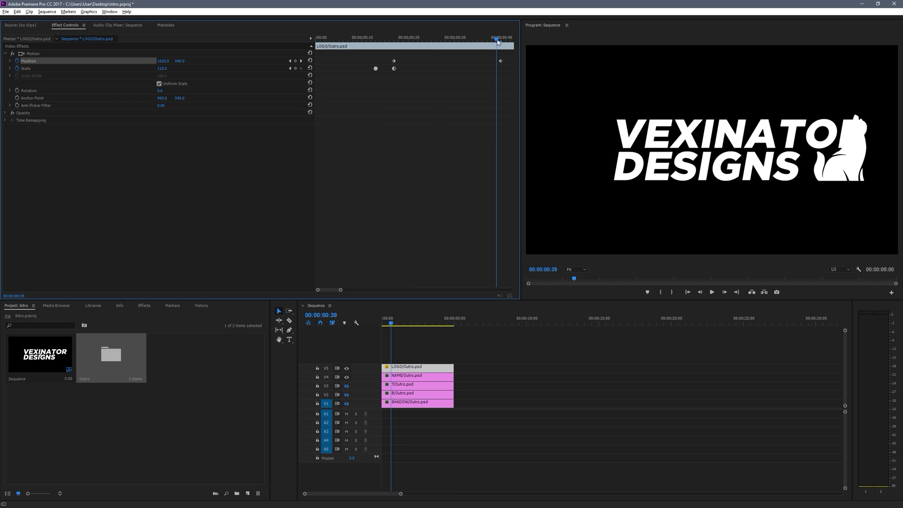
{"action": "key", "text": "Right"}
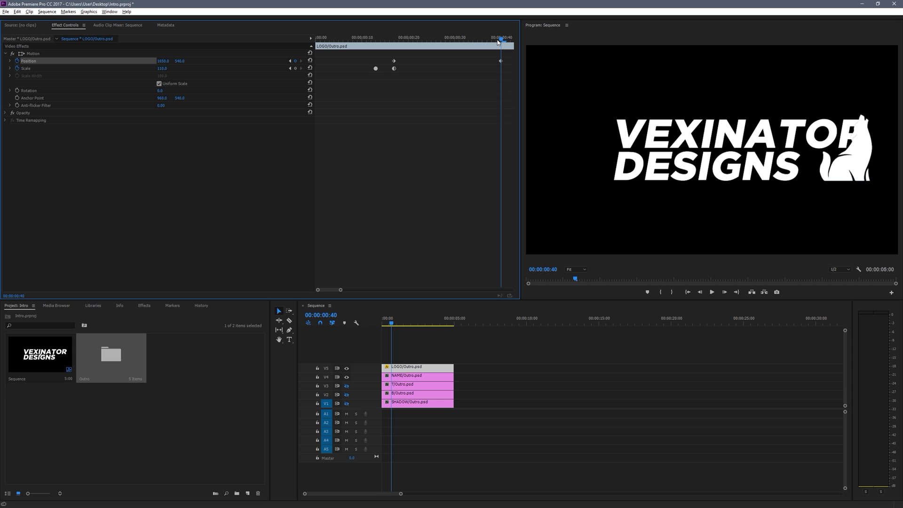
{"action": "left_click_drag", "start_coordinate": [341, 291], "coordinate": [359, 290]}
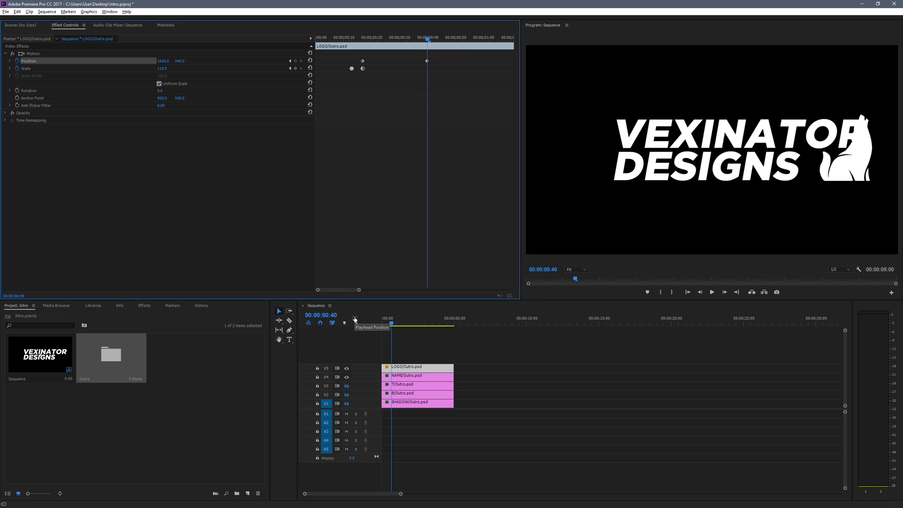
Step: Move the LOGO clip's second Position keyframe to 00:00:01:00 and play back the slower slide
{"action": "key", "text": "shift+Right"}
{"action": "key", "text": "shift+Right"}
{"action": "key", "text": "shift+Right"}
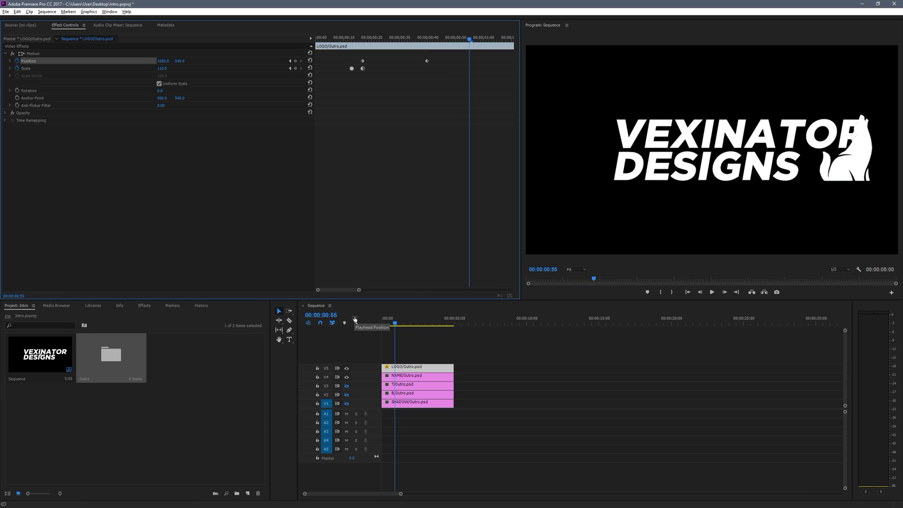
{"action": "key", "text": "shift+Left"}
{"action": "key", "text": "shift+Left"}
{"action": "key", "text": "shift+Left"}
{"action": "key", "text": "shift+Right"}
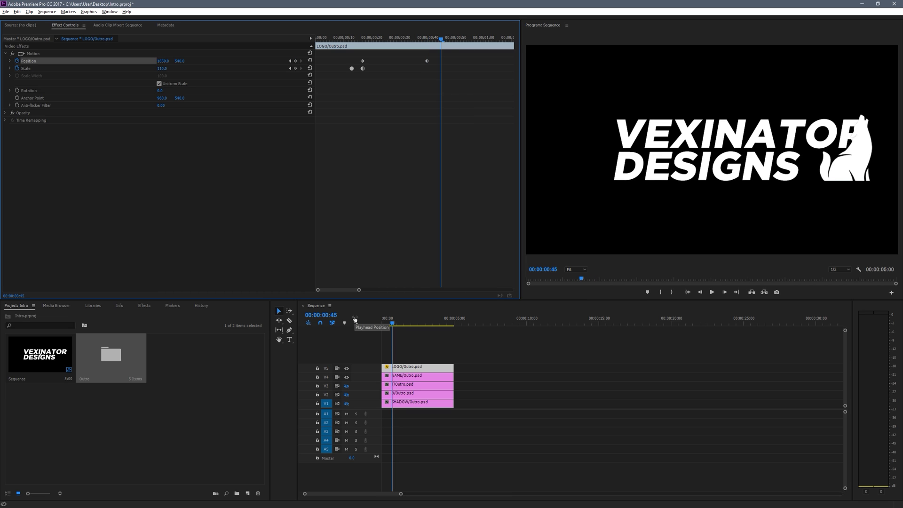
{"action": "key", "text": "shift+Left"}
{"action": "key", "text": "shift+Right"}
{"action": "key", "text": "shift+Left"}
{"action": "key", "text": "shift+Right"}
{"action": "key", "text": "Right"}
{"action": "key", "text": "Right"}
{"action": "key", "text": "Right"}
{"action": "key", "text": "Right"}
{"action": "key", "text": "Right"}
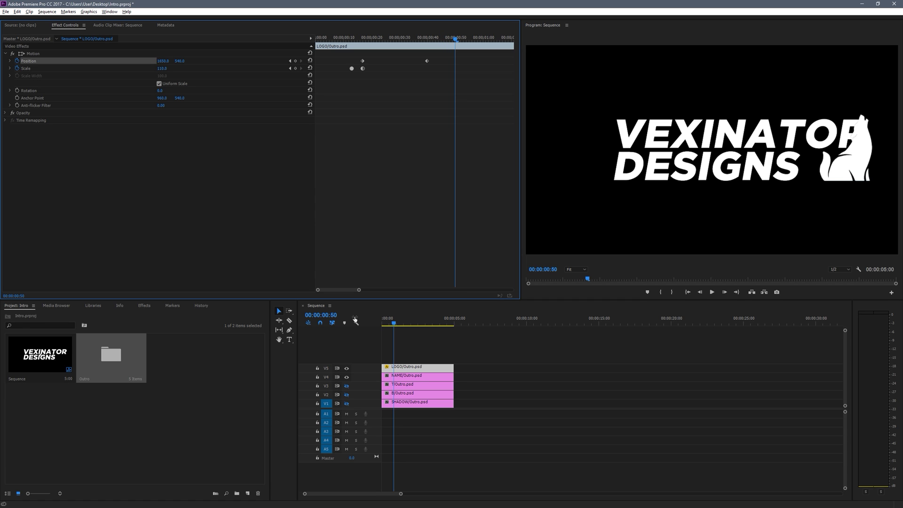
{"action": "key", "text": "shift+Right"}
{"action": "key", "text": "shift+Right"}
{"action": "key", "text": "shift+Right"}
{"action": "key", "text": "shift+Right"}
{"action": "key", "text": "shift+Left"}
{"action": "key", "text": "shift+Left"}
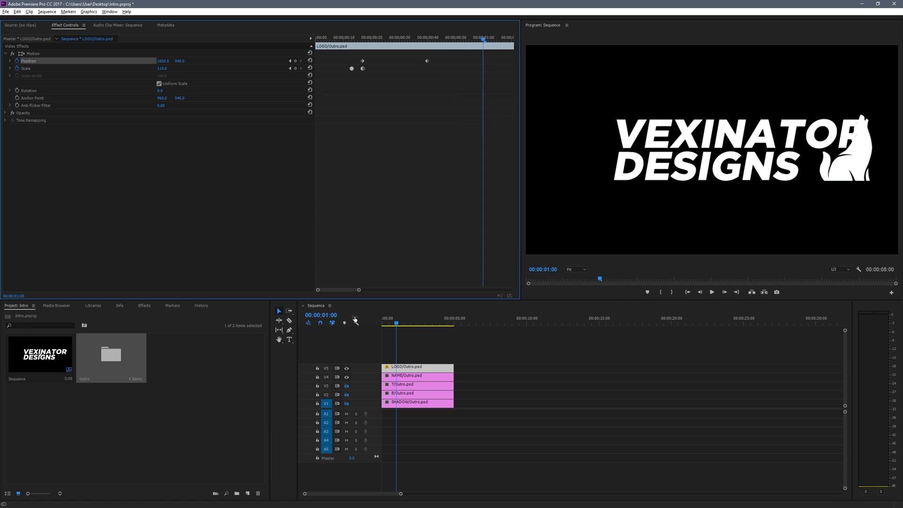
{"action": "left_click_drag", "start_coordinate": [426, 61], "coordinate": [483, 61]}
{"action": "key", "text": "space"}
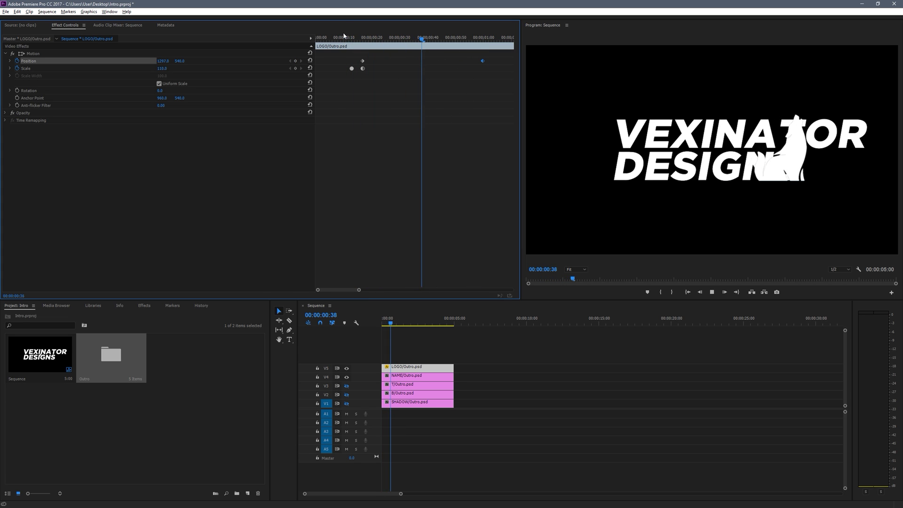
Step: Move the LOGO clip's first Position keyframe to 00:00:00:25 and preview the animation from the start
{"action": "left_click_drag", "start_coordinate": [367, 36], "coordinate": [364, 34]}
{"action": "key", "text": "Right"}
{"action": "key", "text": "Right"}
{"action": "key", "text": "Right"}
{"action": "key", "text": "Right"}
{"action": "key", "text": "Right"}
{"action": "key", "text": "Right"}
{"action": "key", "text": "Right"}
{"action": "key", "text": "Right"}
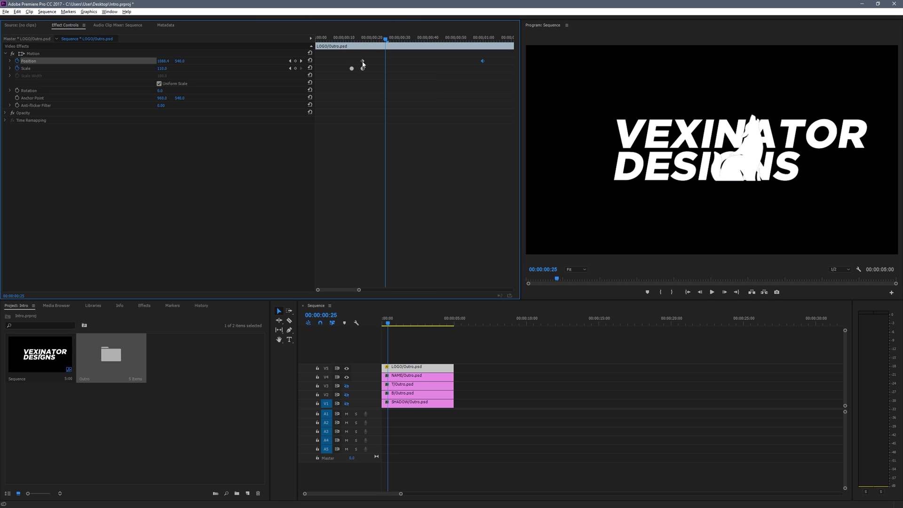
{"action": "left_click_drag", "start_coordinate": [362, 60], "coordinate": [384, 61]}
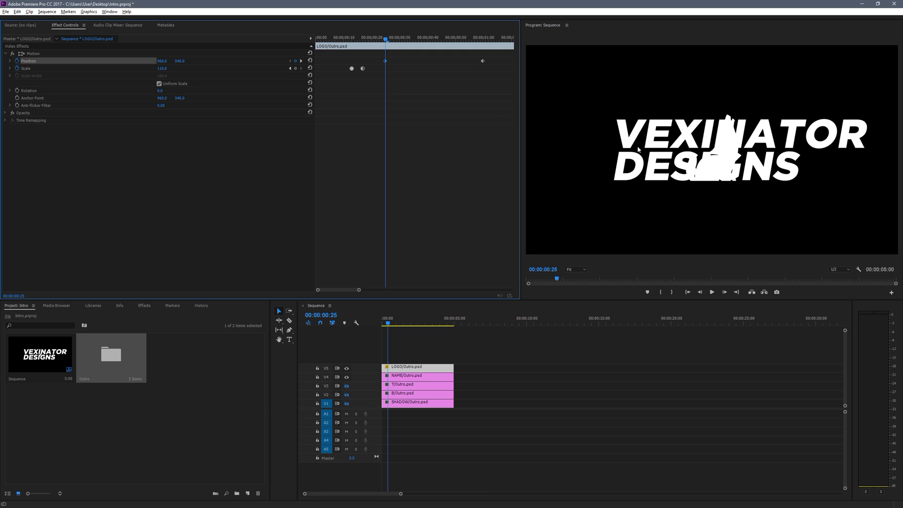
{"action": "left_click_drag", "start_coordinate": [385, 37], "coordinate": [303, 45]}
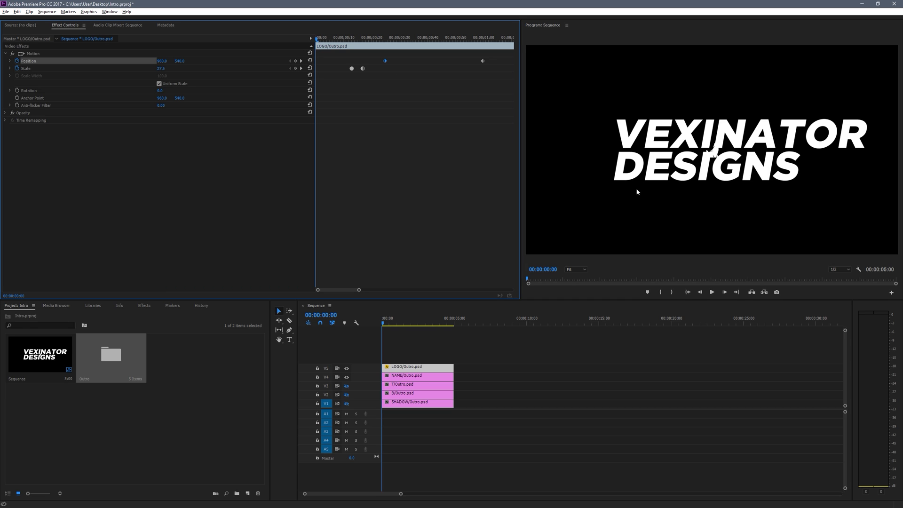
{"action": "key", "text": "space"}
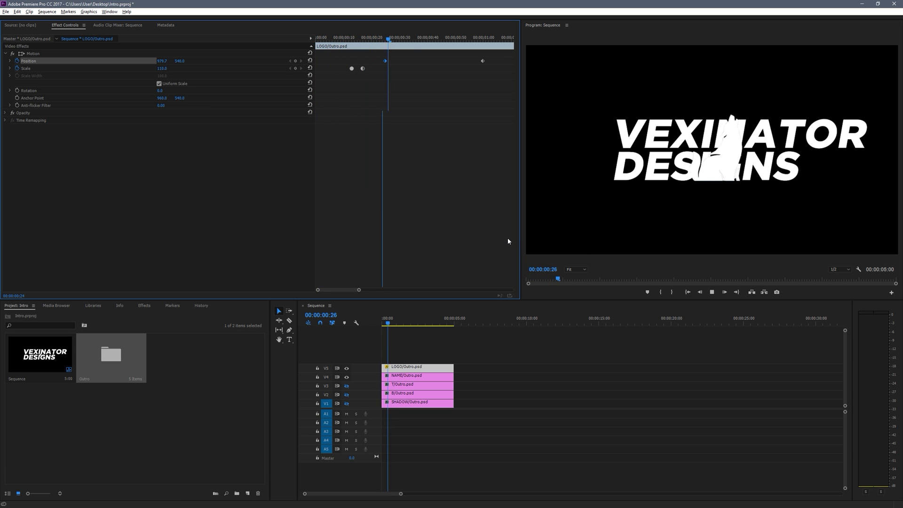
Step: Add a third Position keyframe to the LOGO clip at 00:00:01:15, holding the wolf at the end of VEXINATOR
{"action": "left_click", "coordinate": [483, 38]}
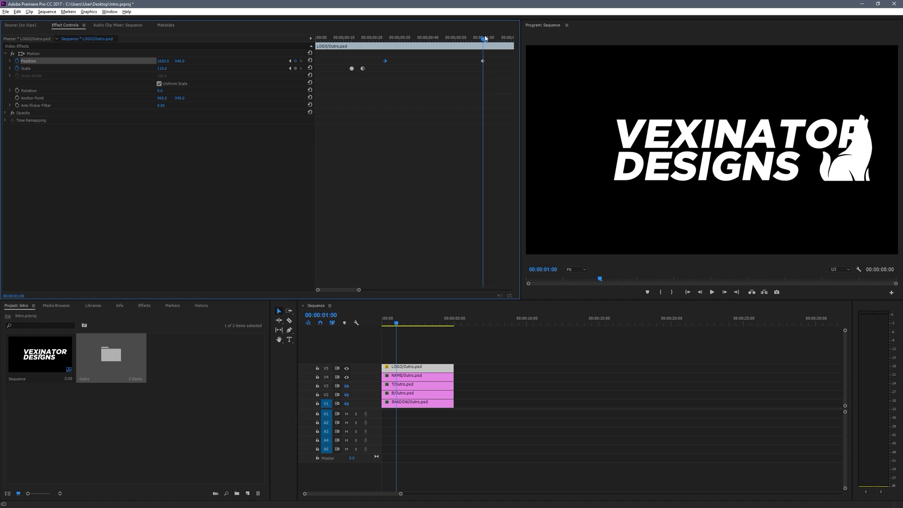
{"action": "key", "text": "shift+Right"}
{"action": "key", "text": "shift+Right"}
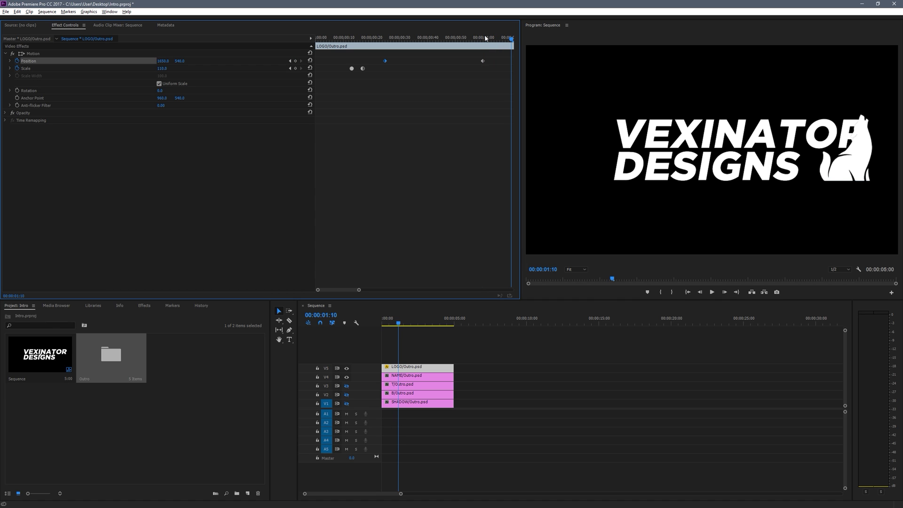
{"action": "key", "text": "shift+Right"}
{"action": "key", "text": "shift+Right"}
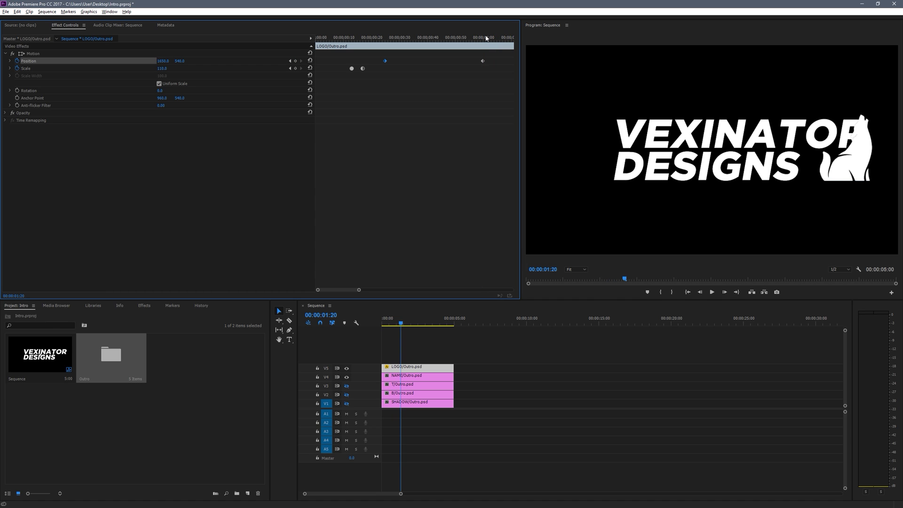
{"action": "key", "text": "shift+Left"}
{"action": "left_click_drag", "start_coordinate": [354, 290], "coordinate": [382, 286]}
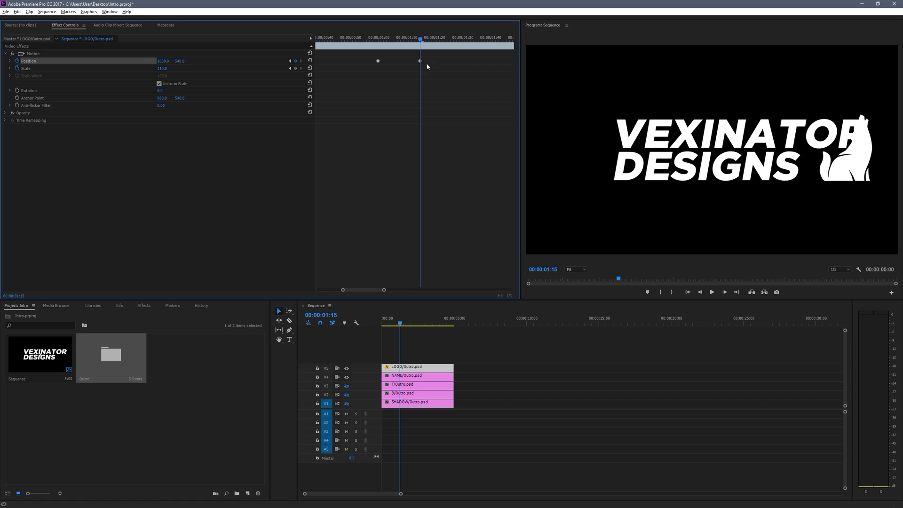
{"action": "scroll", "coordinate": [394, 285], "scroll_direction": "down", "scroll_amount": 3}
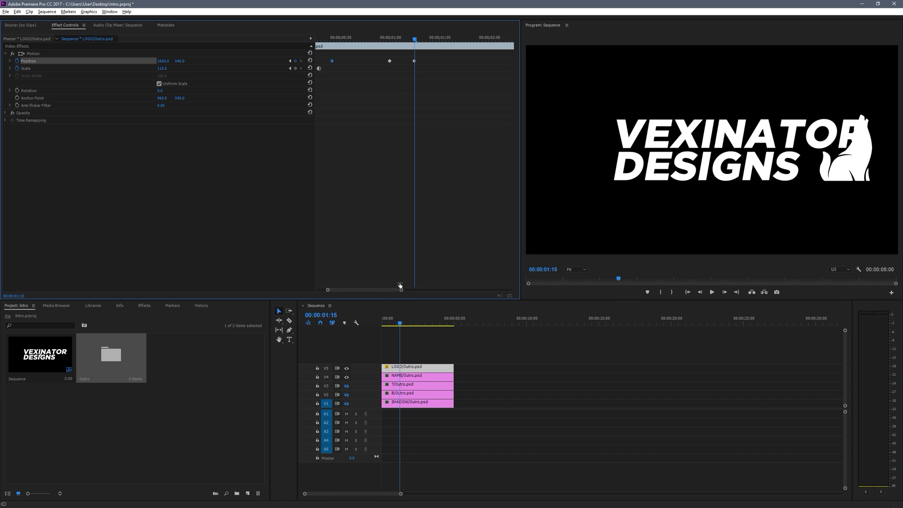
Step: Add a Position keyframe at 00:00:01:50 with horizontal Position 294, placing the wolf left of the text, and preview the motion
{"action": "left_click", "coordinate": [332, 39]}
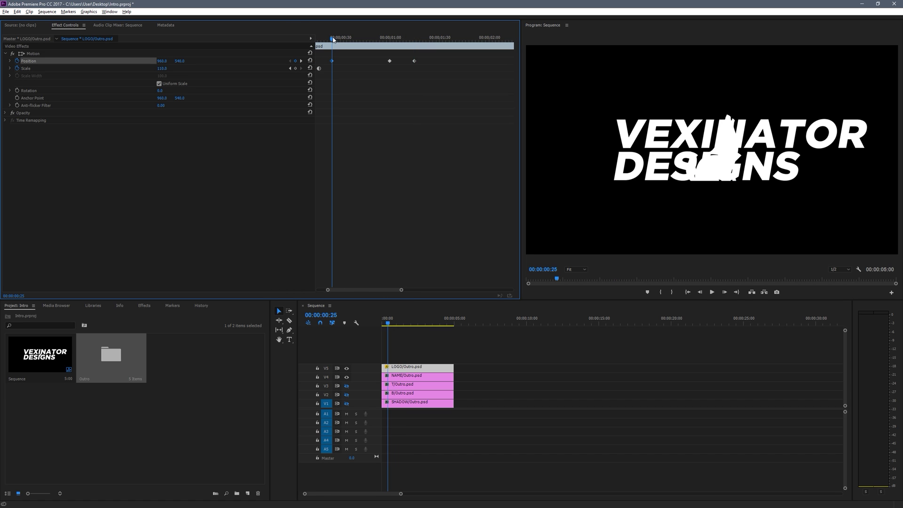
{"action": "left_click_drag", "start_coordinate": [333, 39], "coordinate": [415, 39]}
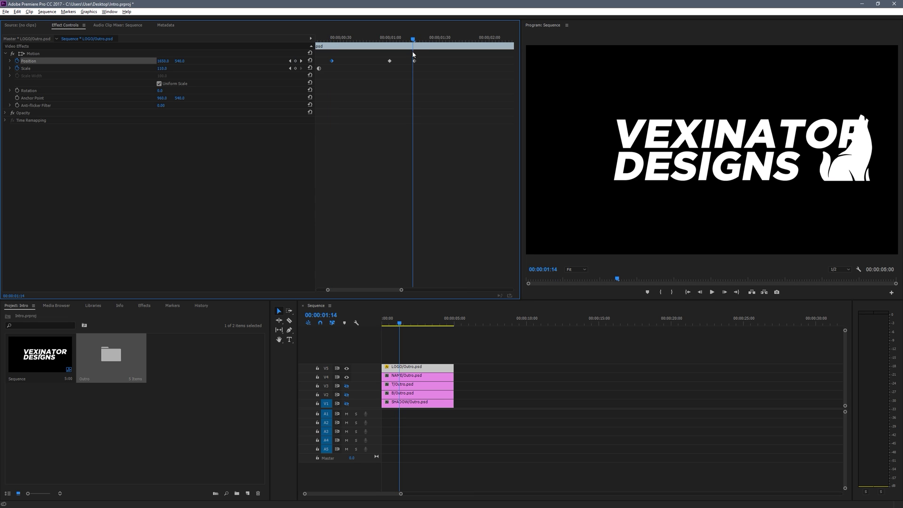
{"action": "key", "text": "Right"}
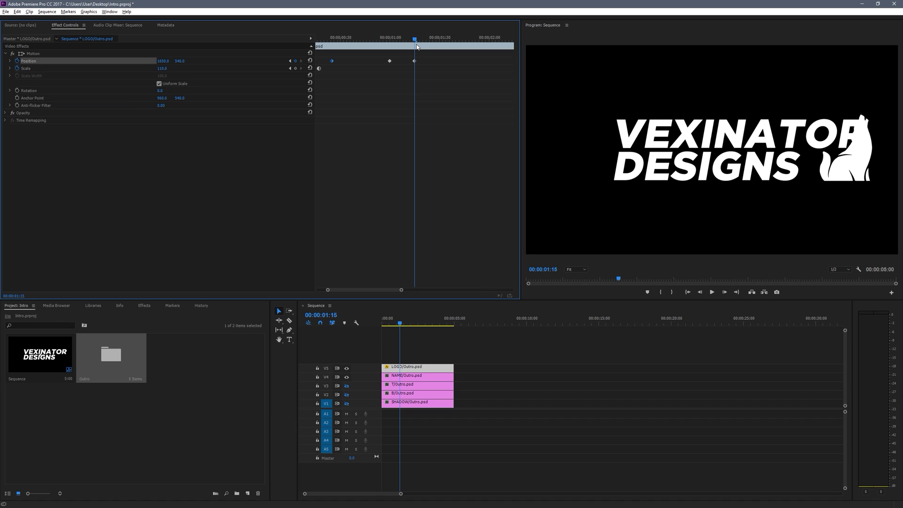
{"action": "key", "text": "space"}
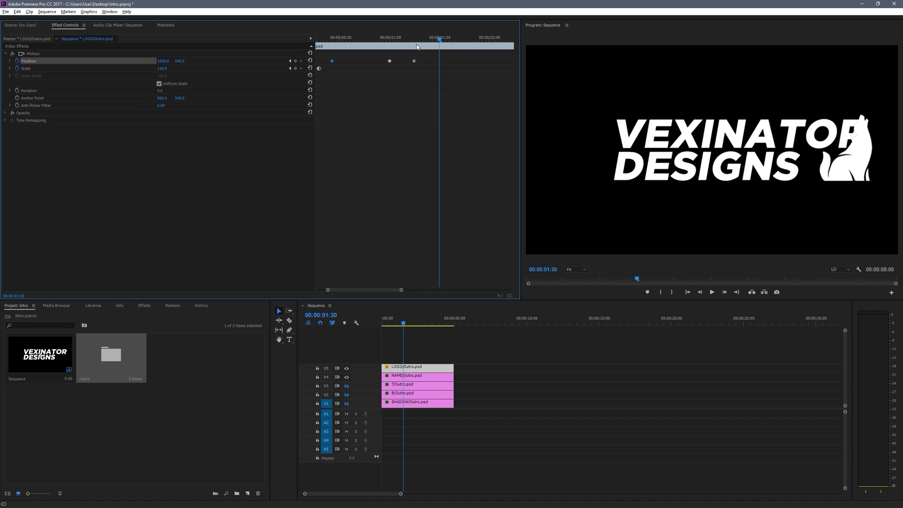
{"action": "key", "text": "space"}
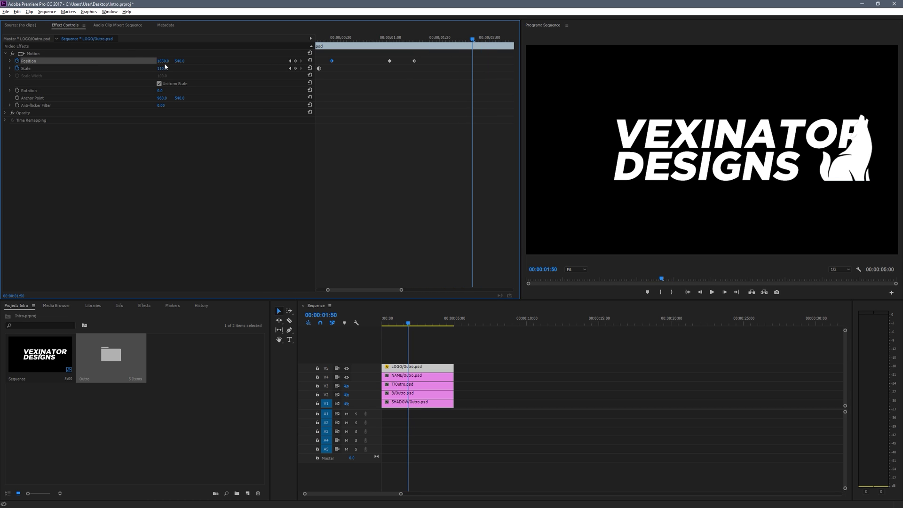
{"action": "left_click_drag", "start_coordinate": [164, 63], "coordinate": [1, 63]}
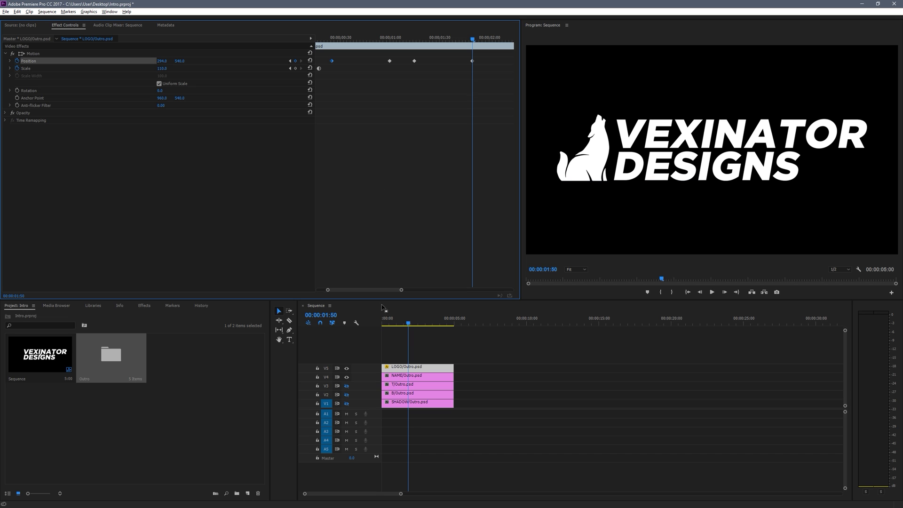
{"action": "left_click", "coordinate": [382, 320]}
{"action": "key", "text": "space"}
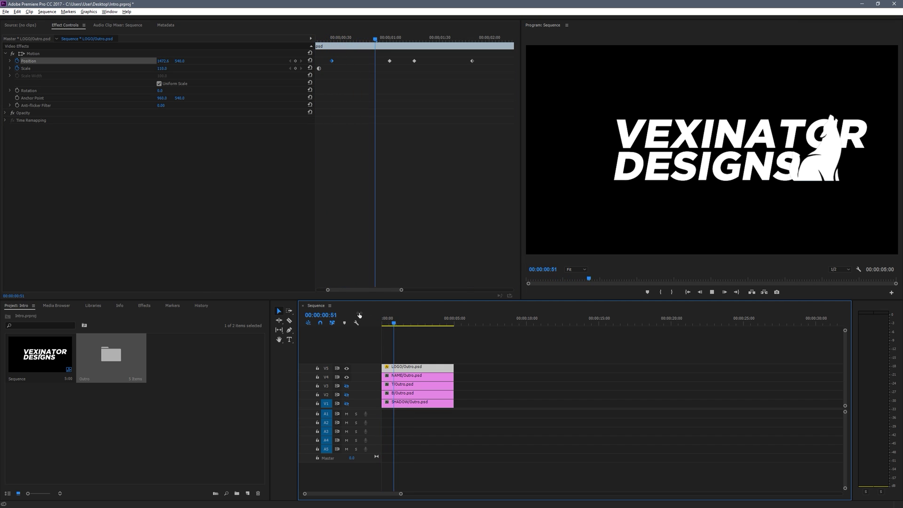
{"action": "key", "text": "space"}
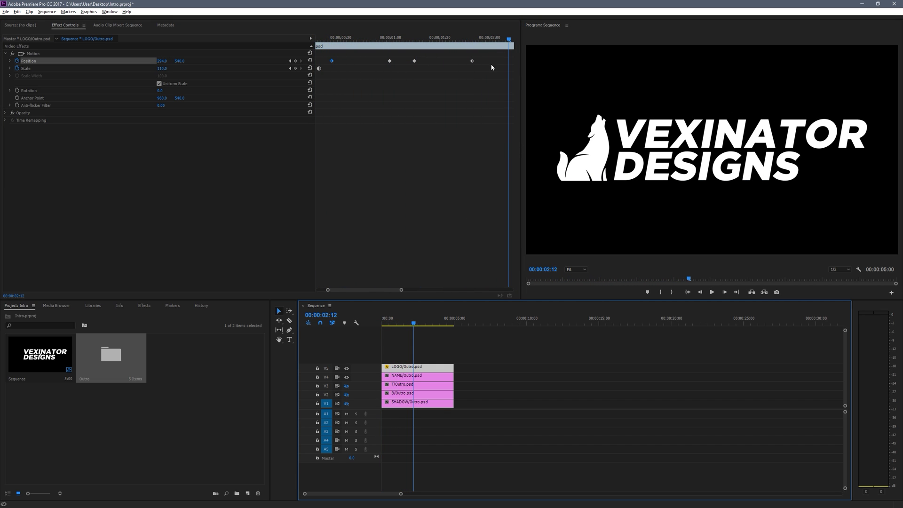
Step: Move the LOGO clip's last Position keyframe to 00:00:02:10 and play back the return slide
{"action": "left_click_drag", "start_coordinate": [475, 39], "coordinate": [472, 40]}
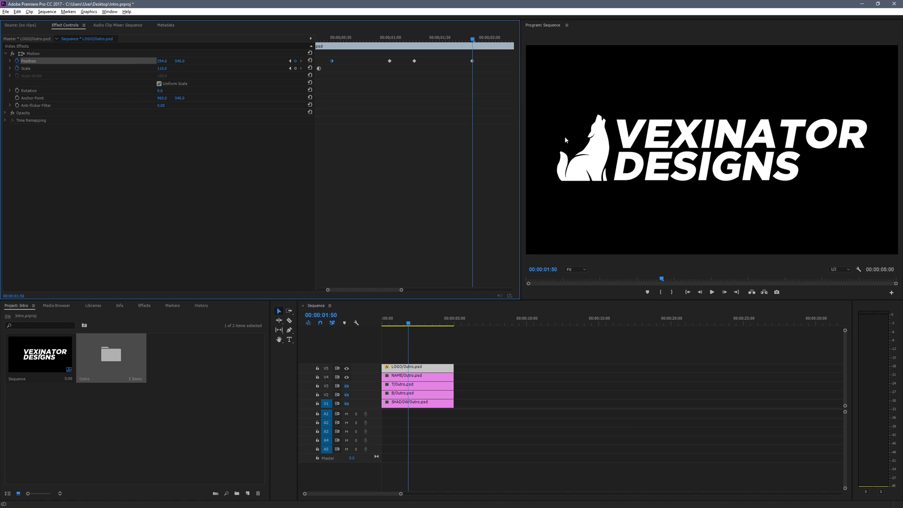
{"action": "key", "text": "Right"}
{"action": "key", "text": "Right"}
{"action": "key", "text": "Right"}
{"action": "key", "text": "Right"}
{"action": "key", "text": "Right"}
{"action": "key", "text": "Right"}
{"action": "key", "text": "Right"}
{"action": "key", "text": "Right"}
{"action": "key", "text": "Right"}
{"action": "key", "text": "Right"}
{"action": "key", "text": "Right"}
{"action": "key", "text": "Right"}
{"action": "key", "text": "Right"}
{"action": "key", "text": "Right"}
{"action": "key", "text": "Right"}
{"action": "key", "text": "Right"}
{"action": "key", "text": "Right"}
{"action": "key", "text": "Right"}
{"action": "key", "text": "Right"}
{"action": "key", "text": "Right"}
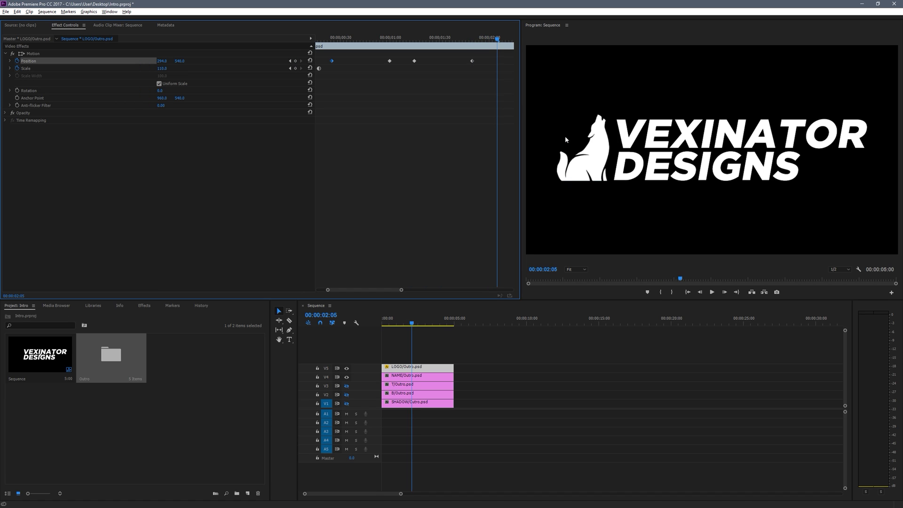
{"action": "left_click_drag", "start_coordinate": [472, 61], "coordinate": [504, 61]}
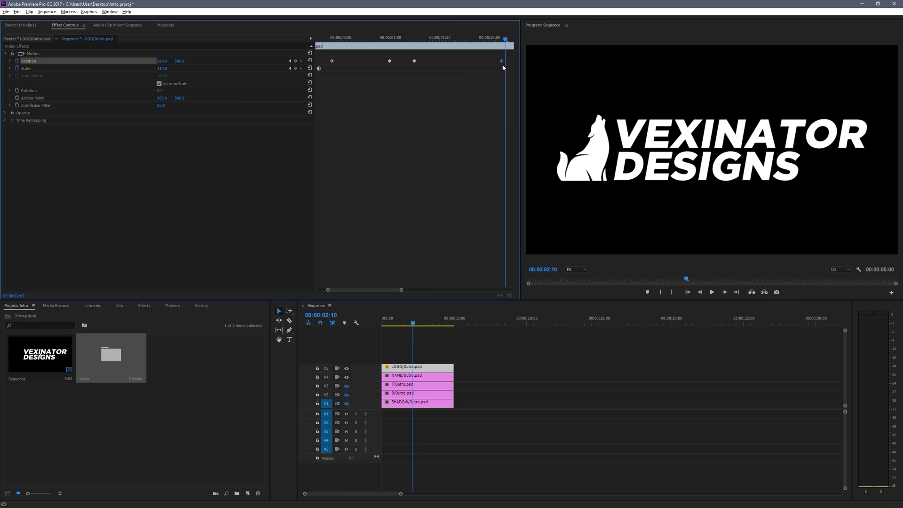
{"action": "left_click_drag", "start_coordinate": [406, 39], "coordinate": [362, 34]}
{"action": "key", "text": "space"}
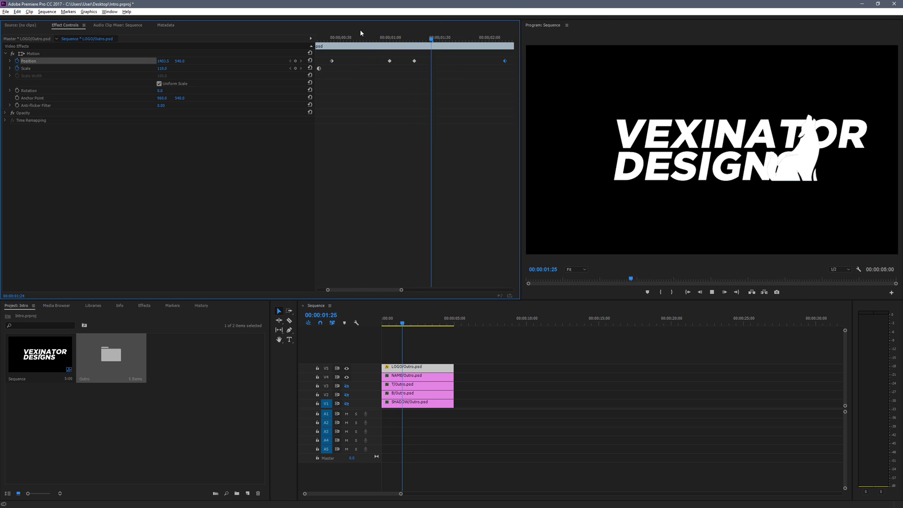
{"action": "key", "text": "space"}
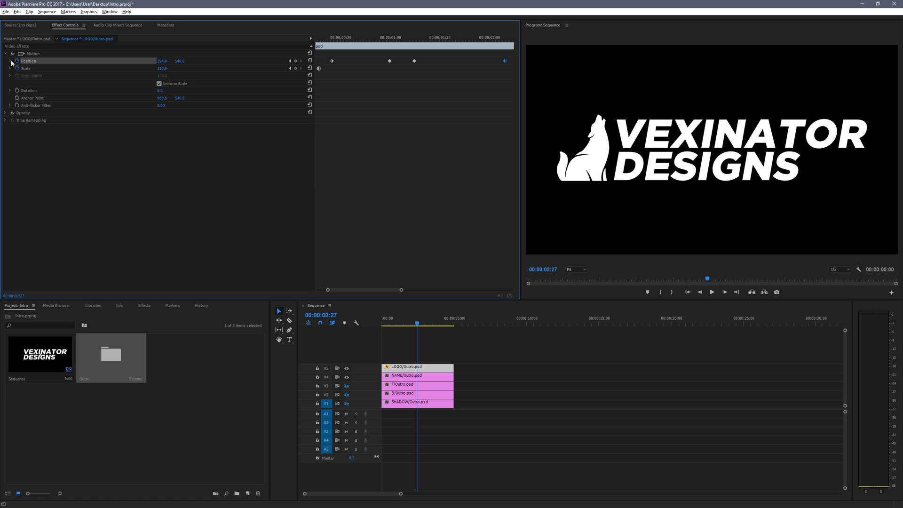
Step: Try Bezier temporal interpolation on the LOGO clip's first Position keyframe
{"action": "left_click", "coordinate": [11, 62]}
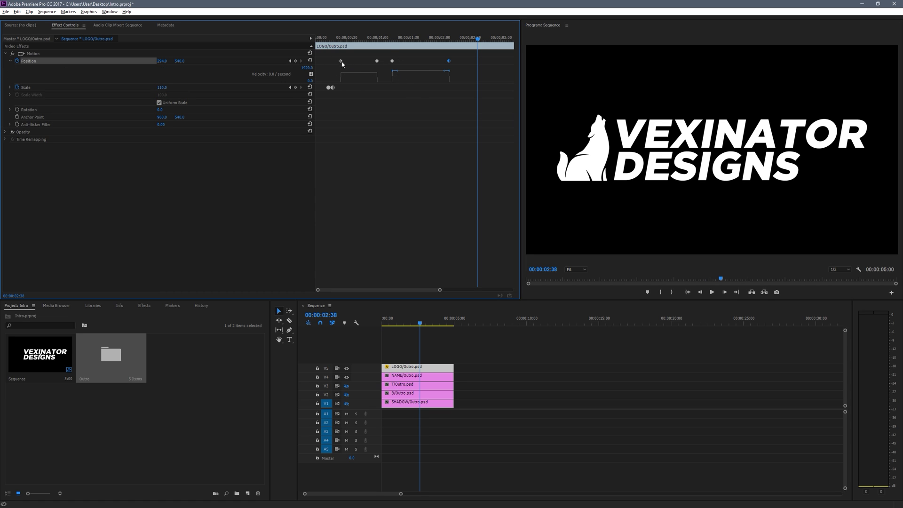
{"action": "left_click", "coordinate": [340, 61]}
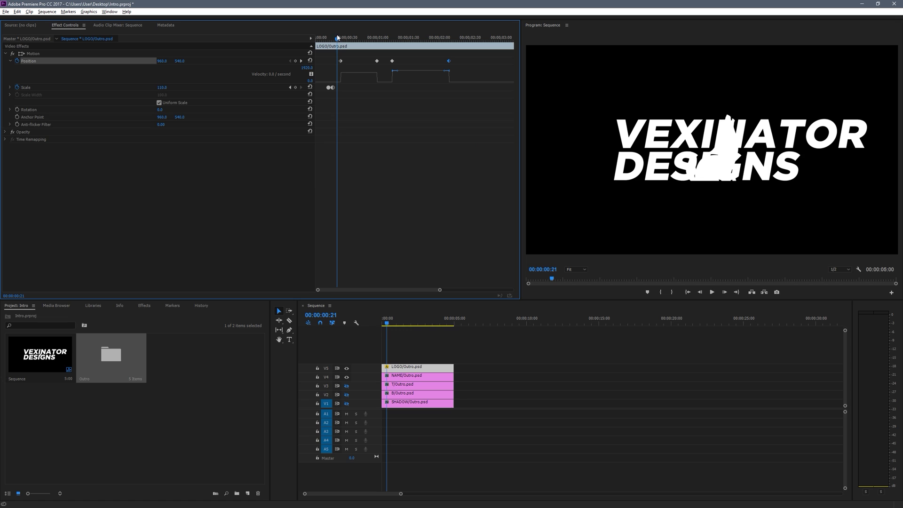
{"action": "right_click", "coordinate": [340, 62]}
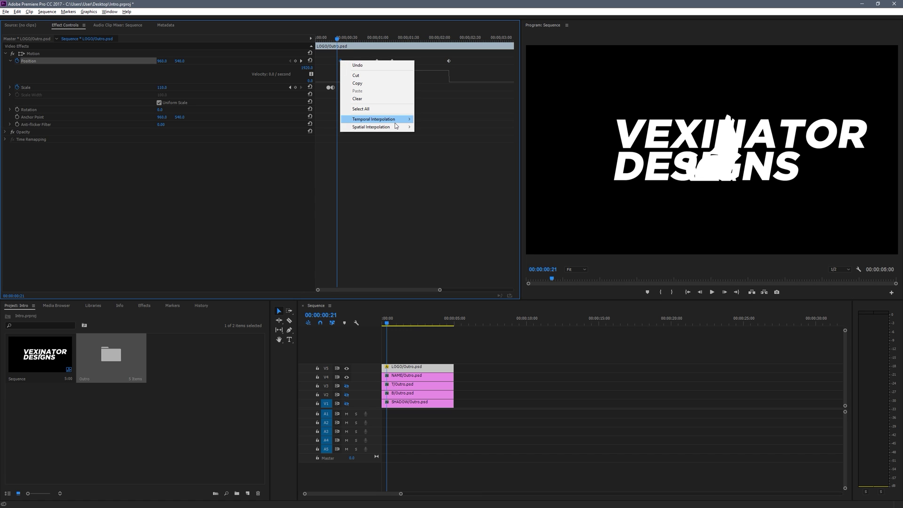
{"action": "mouse_move", "coordinate": [394, 119]}
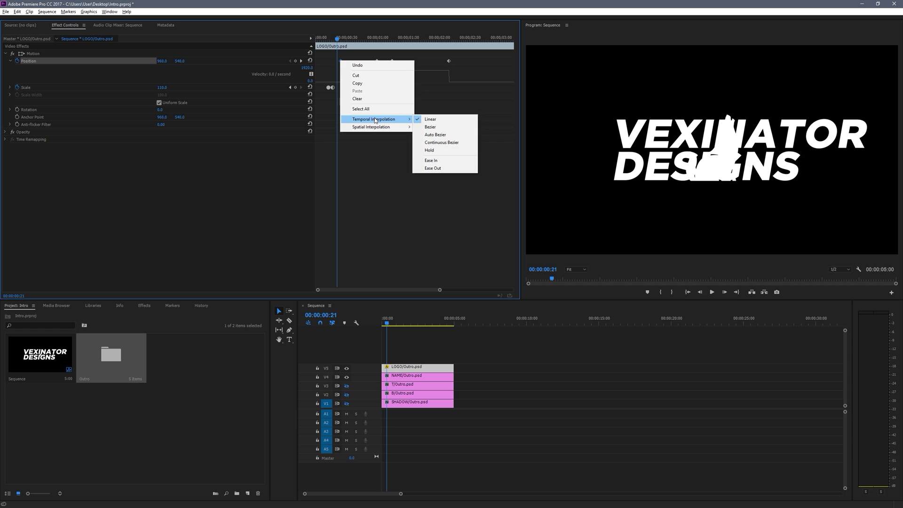
{"action": "left_click", "coordinate": [429, 127]}
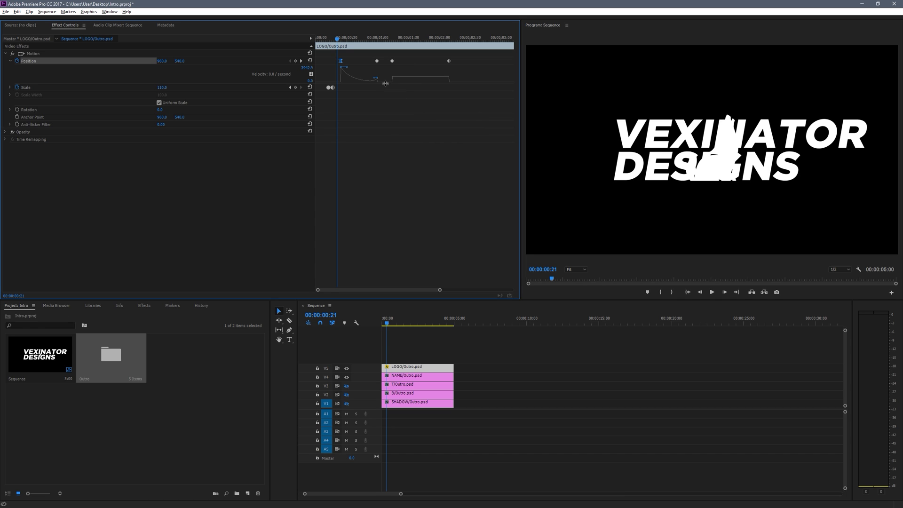
{"action": "right_click", "coordinate": [377, 61]}
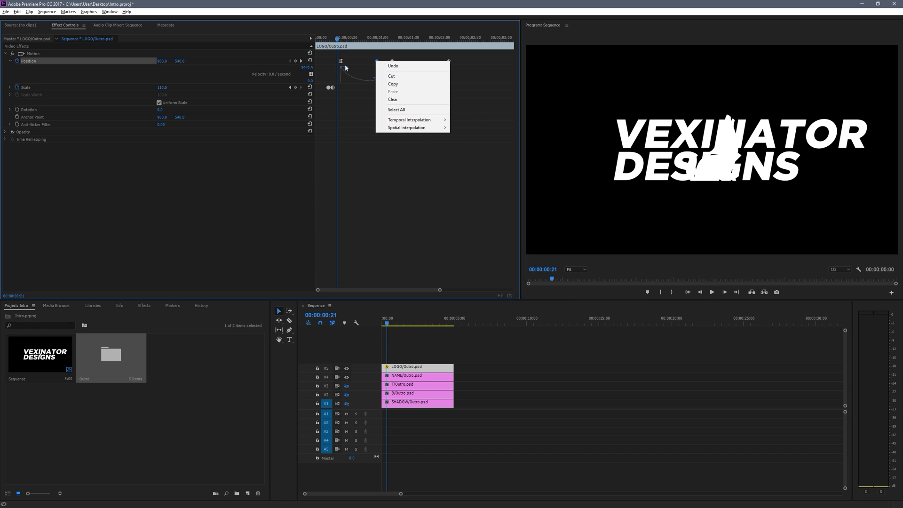
{"action": "mouse_move", "coordinate": [404, 119]}
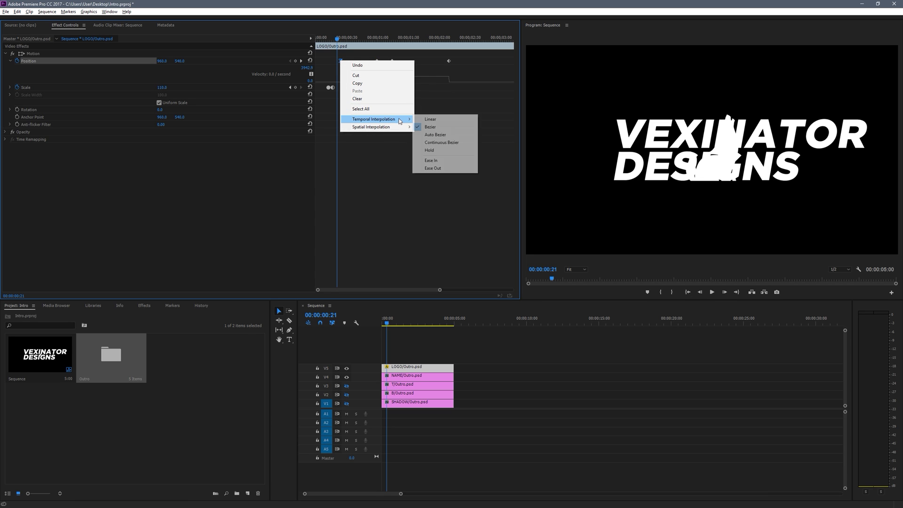
{"action": "left_click", "coordinate": [430, 135]}
Step: Apply Ease Out to the LOGO clip's first Position keyframe and Ease In to its second
{"action": "right_click", "coordinate": [341, 60]}
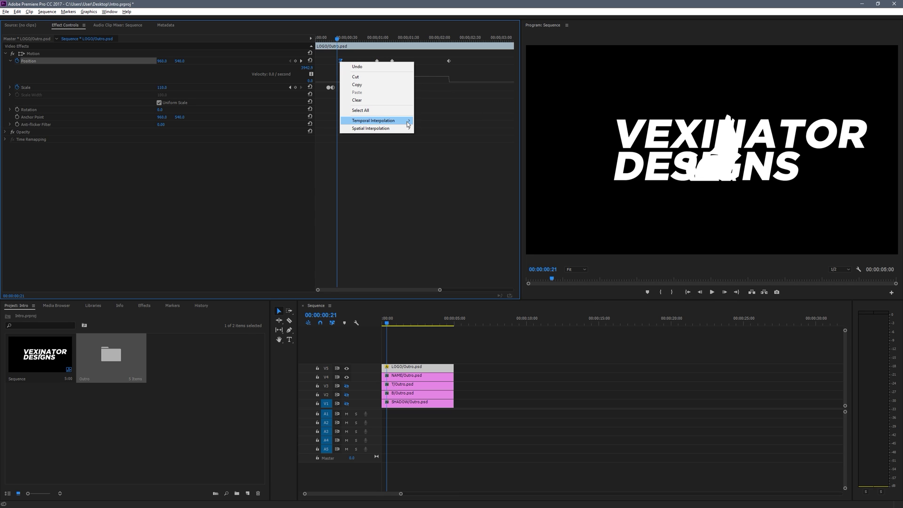
{"action": "mouse_move", "coordinate": [376, 121]}
{"action": "left_click", "coordinate": [449, 170]}
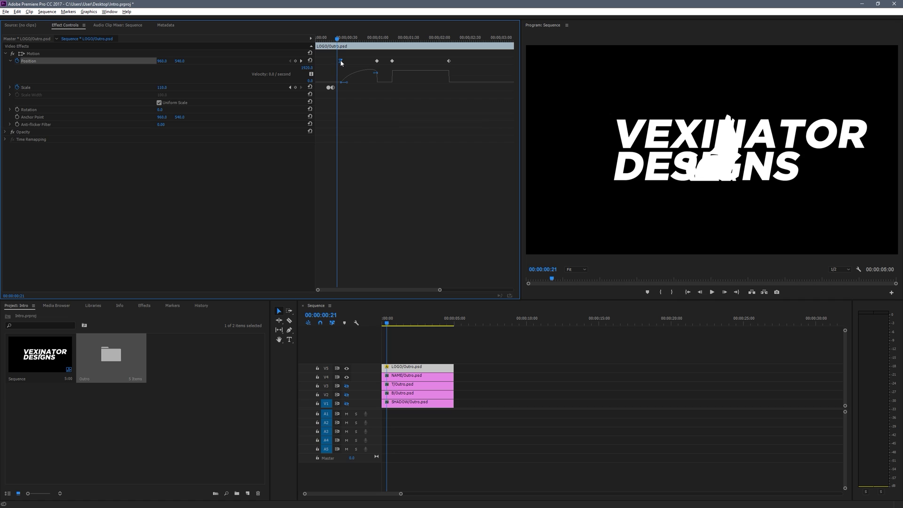
{"action": "right_click", "coordinate": [376, 60]}
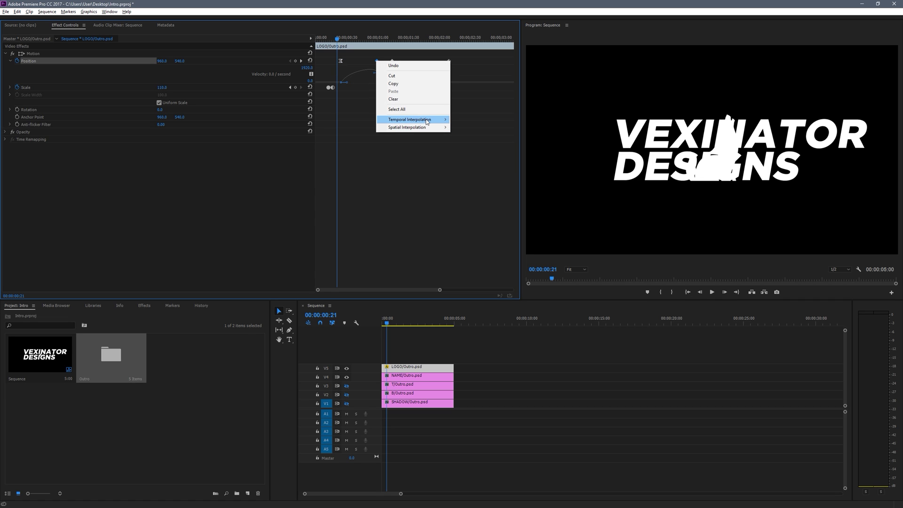
{"action": "mouse_move", "coordinate": [413, 119]}
{"action": "left_click", "coordinate": [475, 161]}
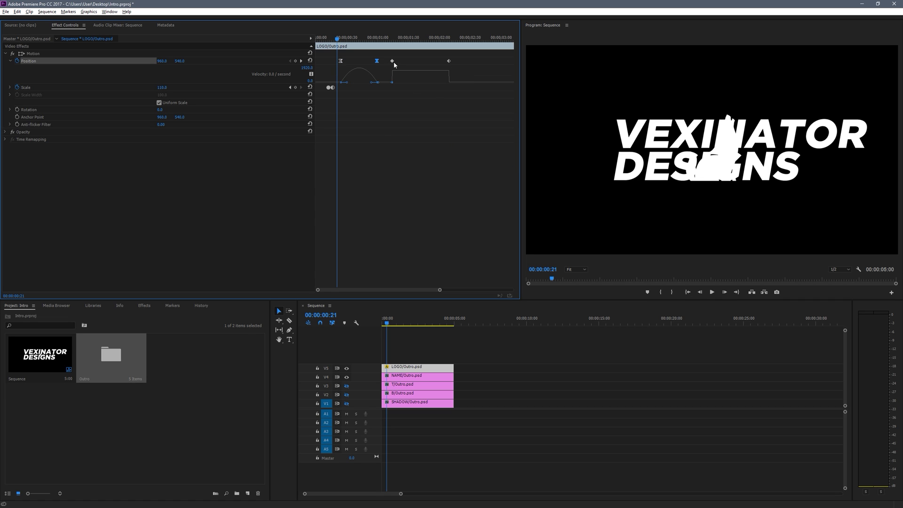
Step: Apply Ease Out to the LOGO clip's third Position keyframe and Ease In to its fourth
{"action": "right_click", "coordinate": [392, 62]}
{"action": "left_click", "coordinate": [494, 169]}
{"action": "right_click", "coordinate": [449, 61]}
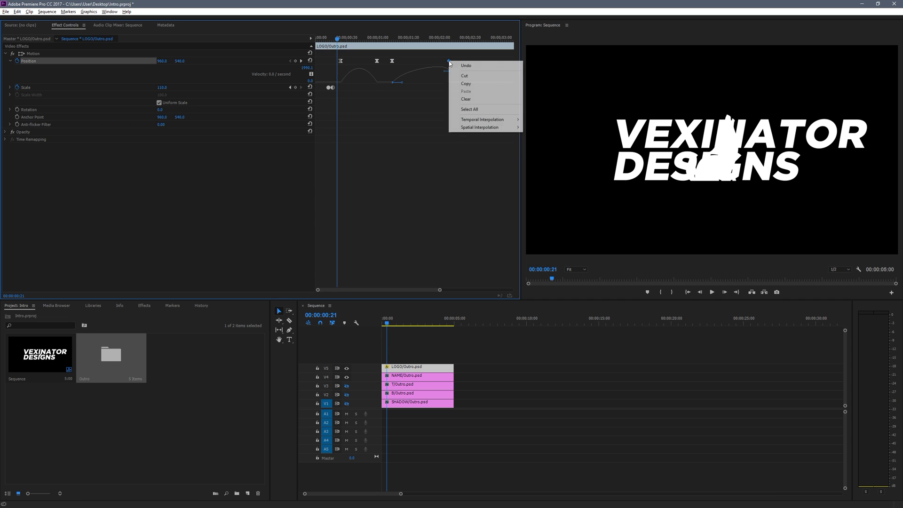
{"action": "mouse_move", "coordinate": [502, 124]}
{"action": "left_click", "coordinate": [540, 161]}
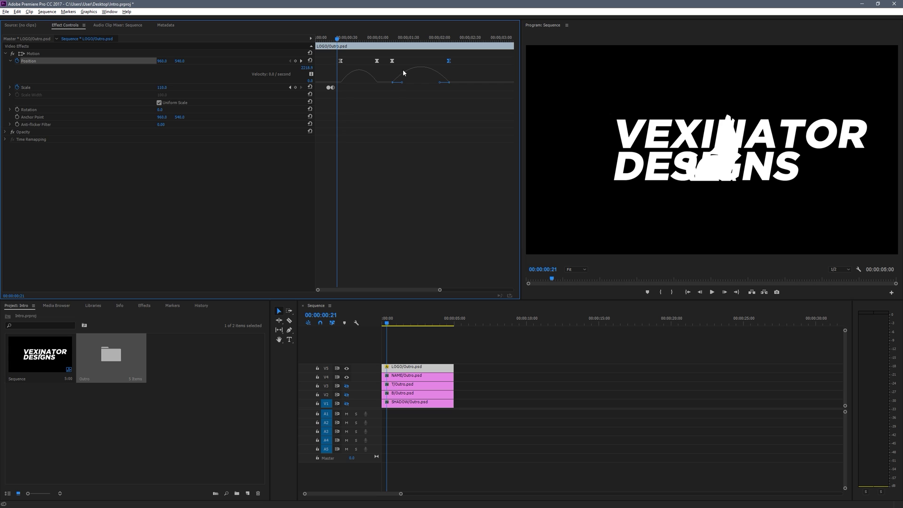
Step: Play back the eased logo animation from the start of the sequence
{"action": "left_click", "coordinate": [322, 72]}
{"action": "left_click_drag", "start_coordinate": [334, 41], "coordinate": [301, 36]}
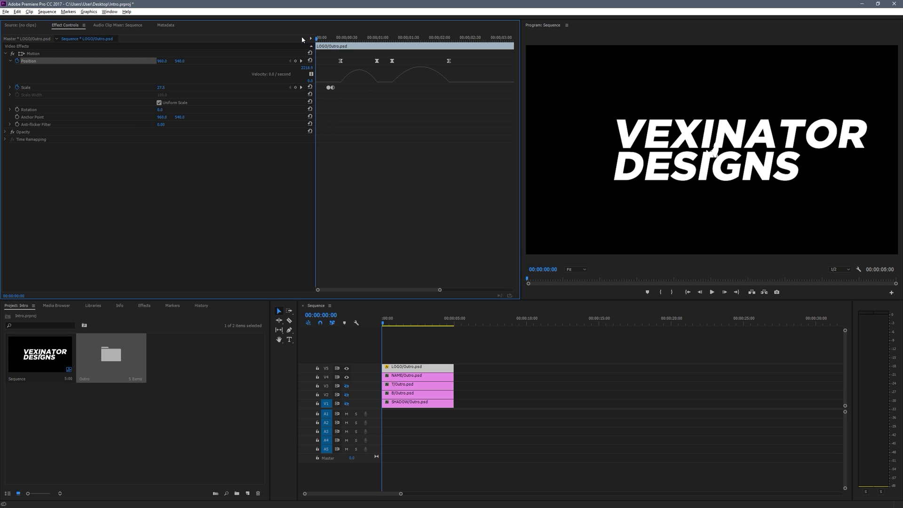
{"action": "key", "text": "space"}
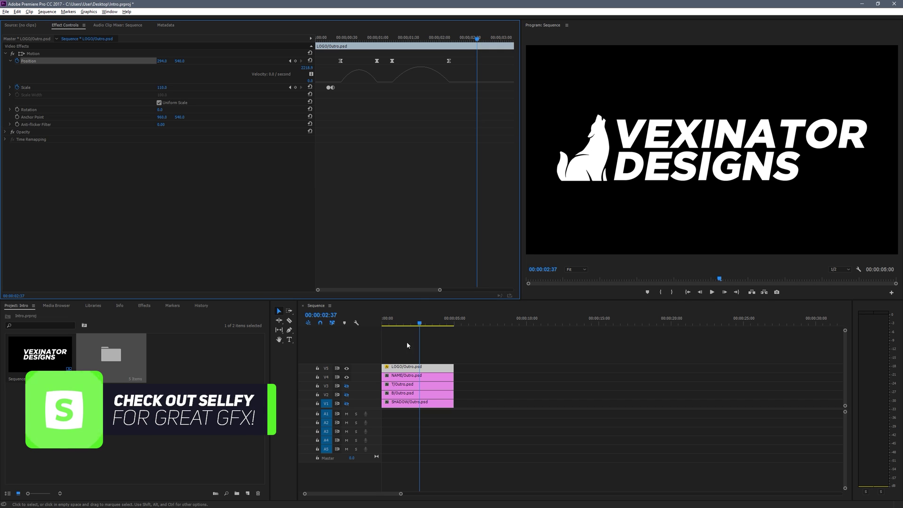
Step: Move the NAME clip so that it starts at 00:00:00:25 in the sequence
{"action": "left_click_drag", "start_coordinate": [404, 320], "coordinate": [388, 320]}
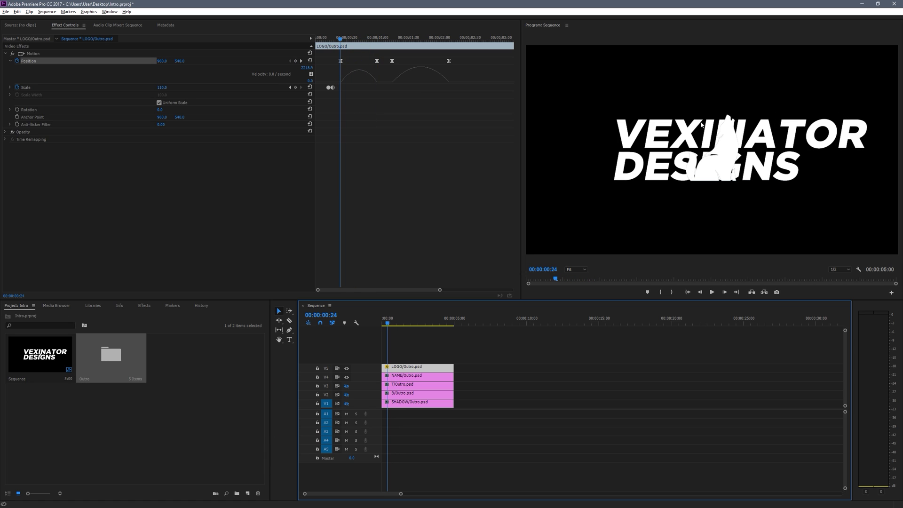
{"action": "key", "text": "Right"}
{"action": "key", "text": "Right"}
{"action": "left_click", "coordinate": [410, 377]}
{"action": "left_click_drag", "start_coordinate": [405, 378], "coordinate": [411, 378]}
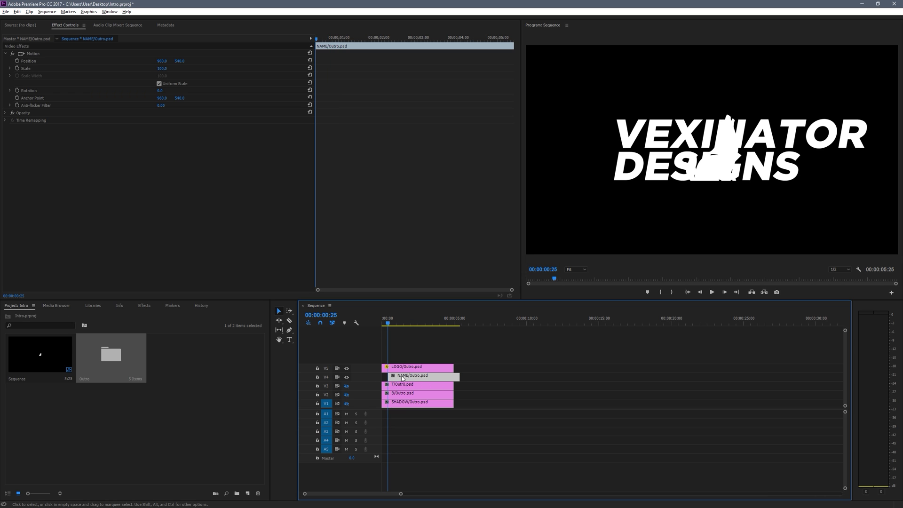
Step: Apply the Crop effect to the NAME clip and crop about 92.2% from its left side, hiding the text
{"action": "key", "text": "equal"}
{"action": "key", "text": "equal"}
{"action": "key", "text": "equal"}
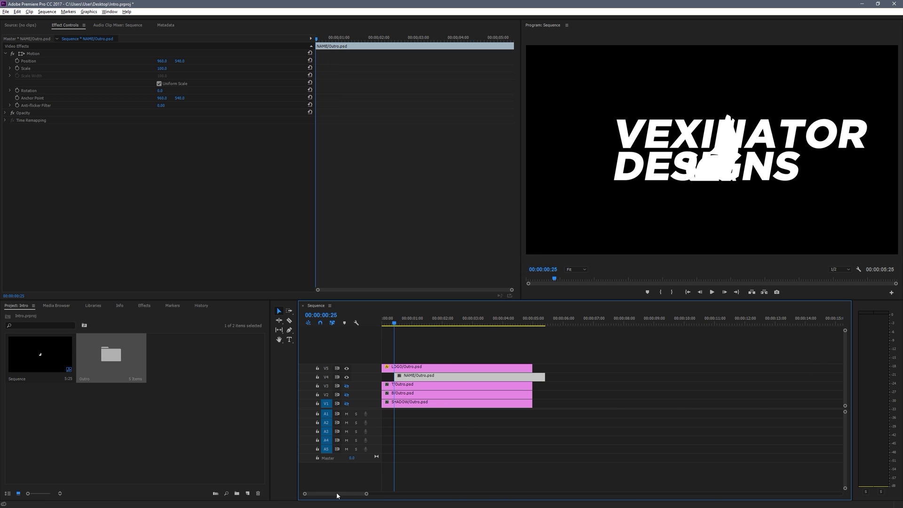
{"action": "left_click", "coordinate": [144, 306]}
{"action": "left_click", "coordinate": [39, 314]}
{"action": "type", "text": "Crop"}
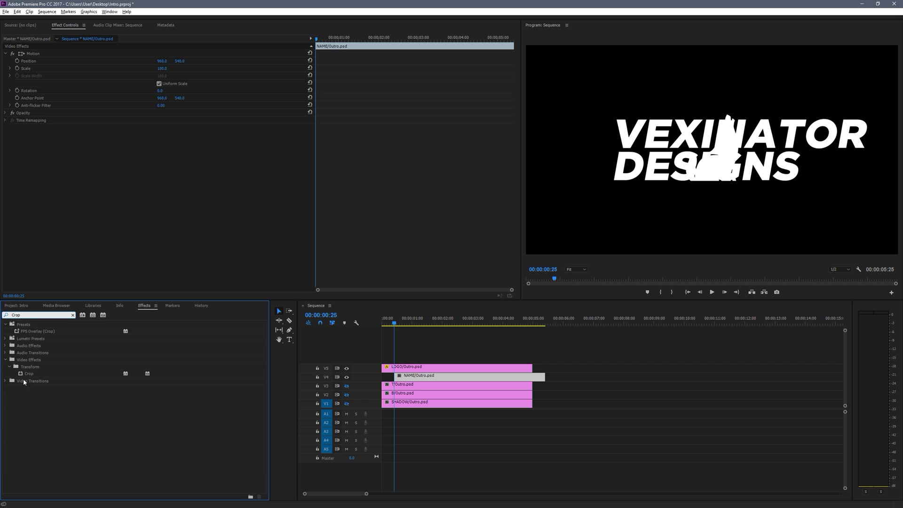
{"action": "left_click_drag", "start_coordinate": [29, 374], "coordinate": [440, 377]}
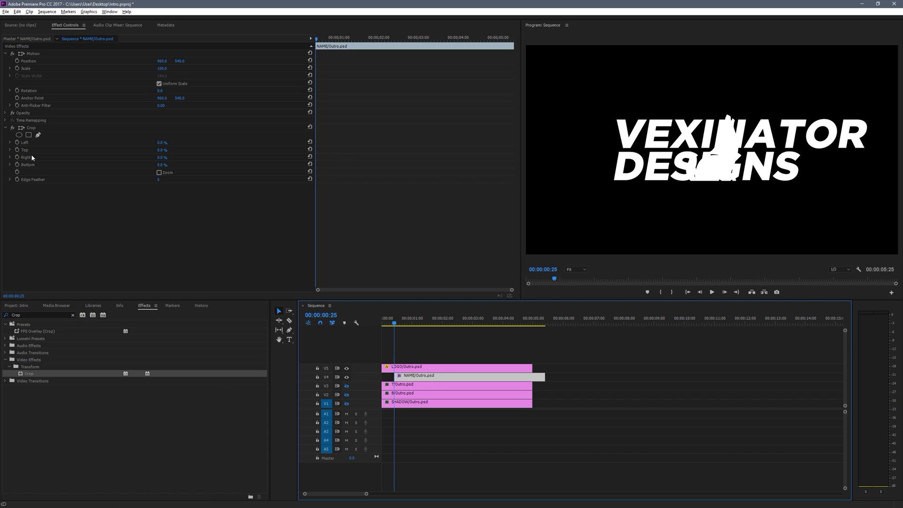
{"action": "left_click", "coordinate": [45, 128]}
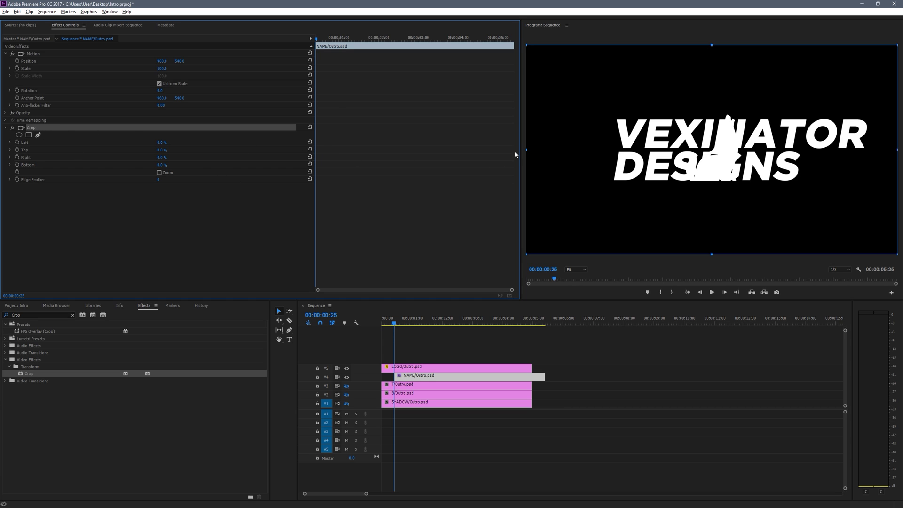
{"action": "left_click_drag", "start_coordinate": [526, 150], "coordinate": [870, 161]}
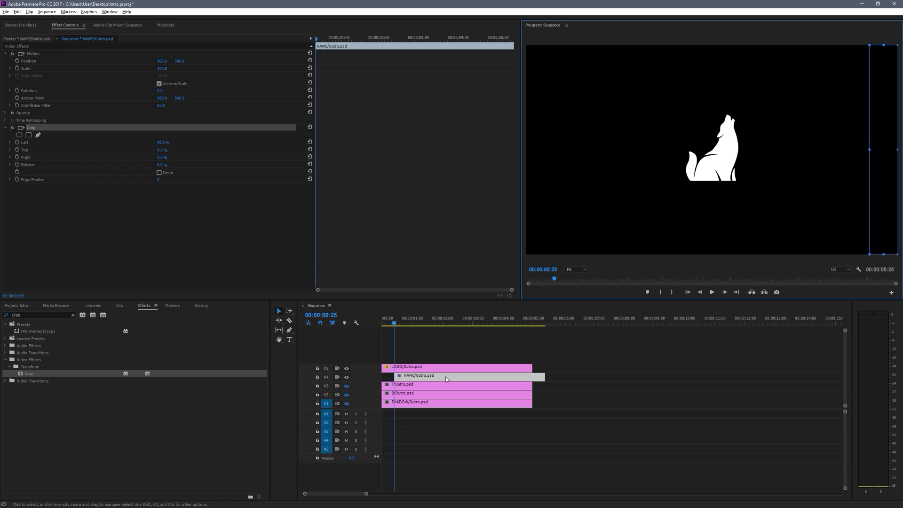
Step: Turn on keyframing for the NAME clip's Crop Left value at 00:00:01:00, matching the LOGO clip's second Position keyframe
{"action": "left_click", "coordinate": [411, 368]}
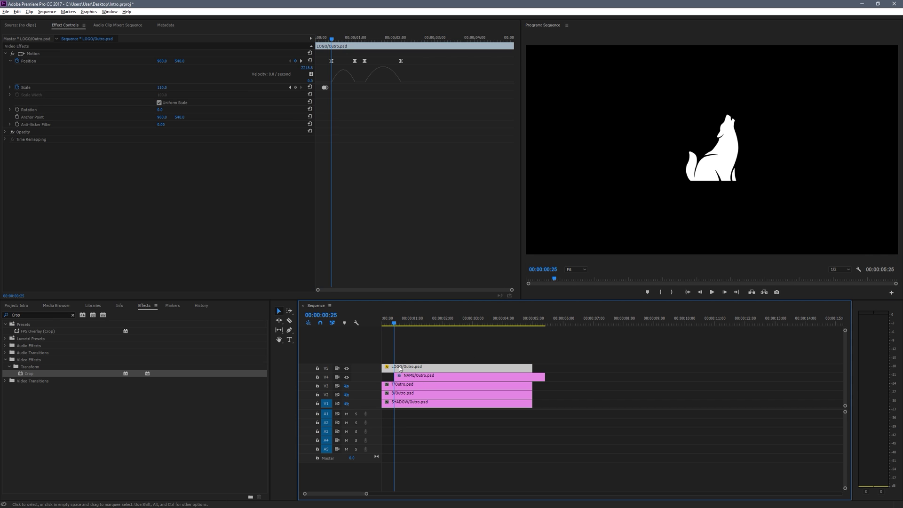
{"action": "left_click", "coordinate": [355, 37]}
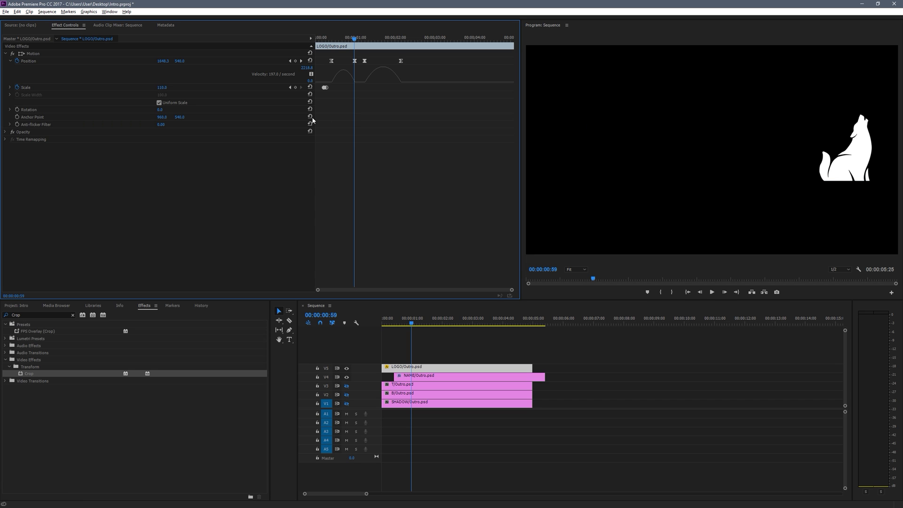
{"action": "key", "text": "Right"}
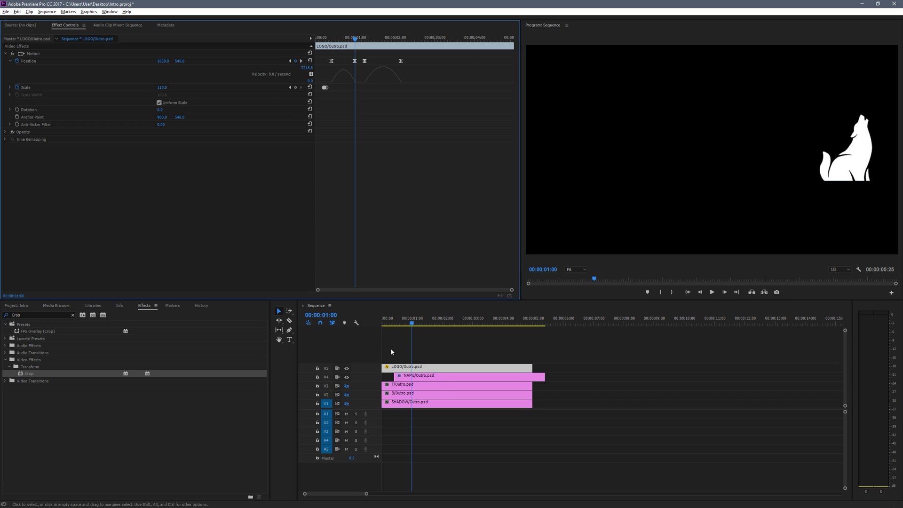
{"action": "left_click", "coordinate": [421, 376]}
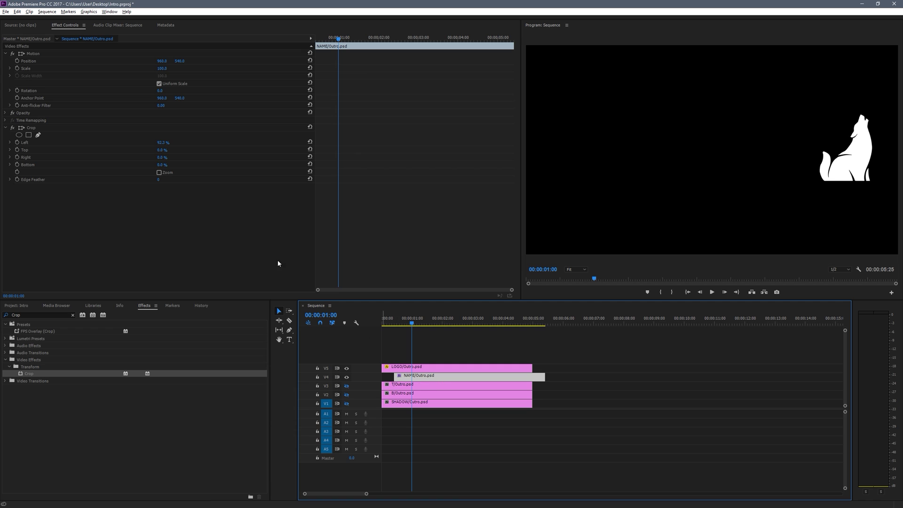
{"action": "left_click", "coordinate": [17, 142]}
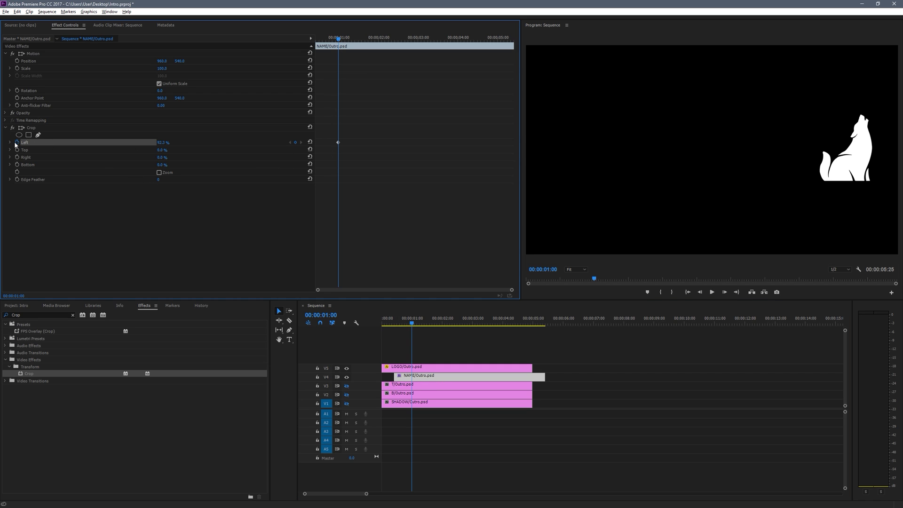
Step: Set the NAME clip's left crop to 90.2% at 00:00:01:00 and remove the Crop Left keyframe from the clip's start
{"action": "left_click_drag", "start_coordinate": [338, 142], "coordinate": [304, 143]}
{"action": "left_click", "coordinate": [36, 129]}
{"action": "left_click_drag", "start_coordinate": [867, 149], "coordinate": [861, 148]}
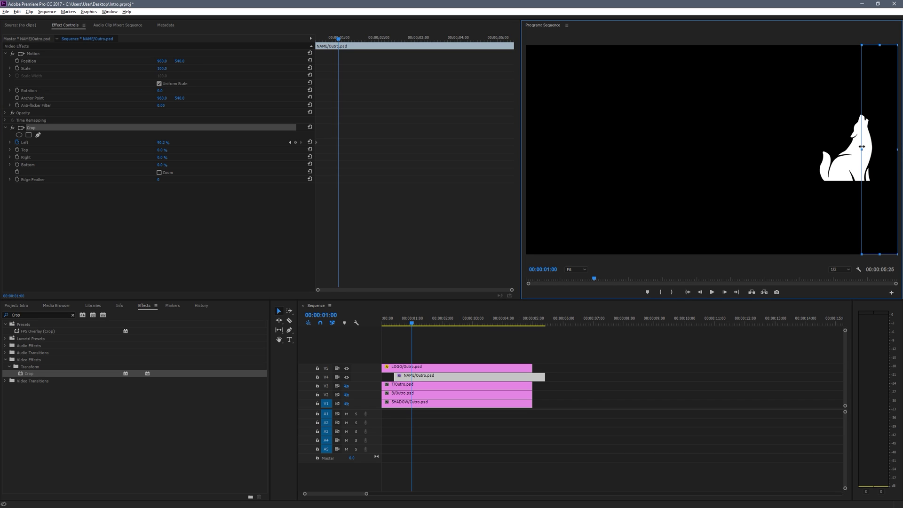
{"action": "left_click", "coordinate": [316, 144]}
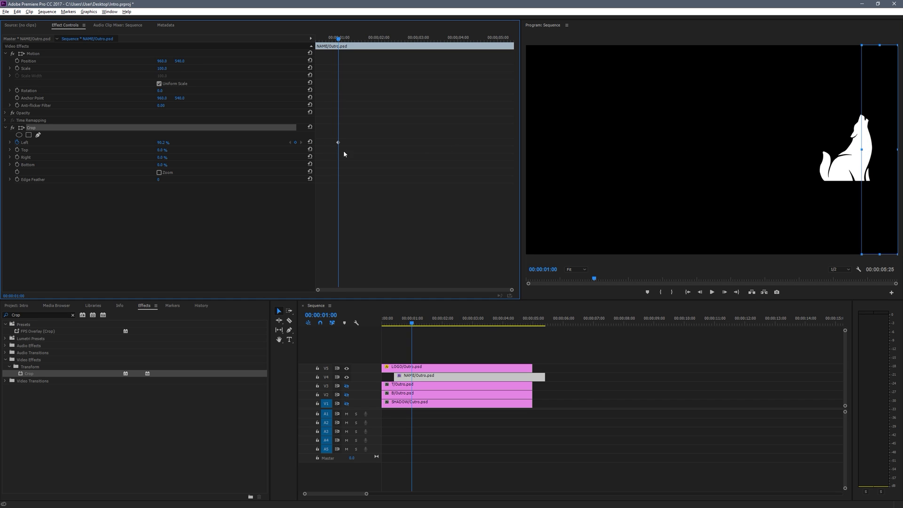
Step: Add a second Crop Left keyframe to the NAME clip at 00:00:01:15, aligned with the LOGO clip's third Position keyframe, holding 90.2%
{"action": "left_click", "coordinate": [426, 370]}
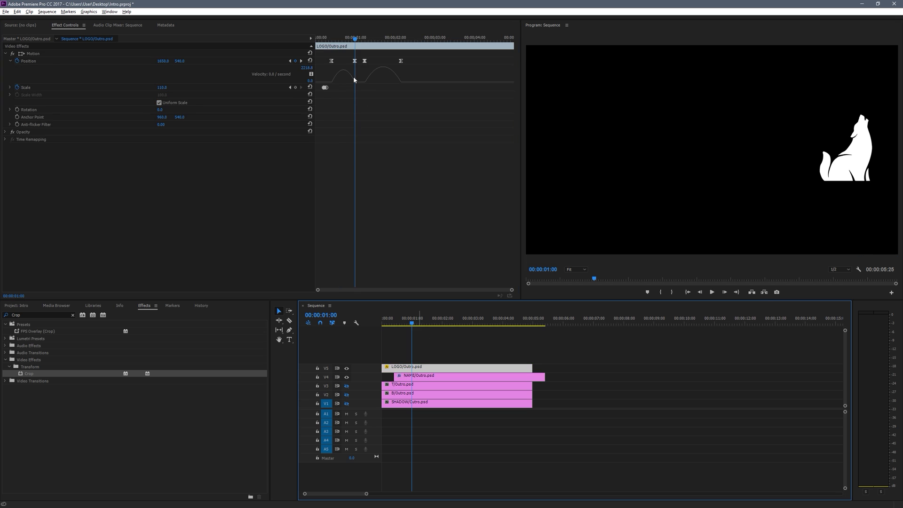
{"action": "left_click", "coordinate": [367, 41]}
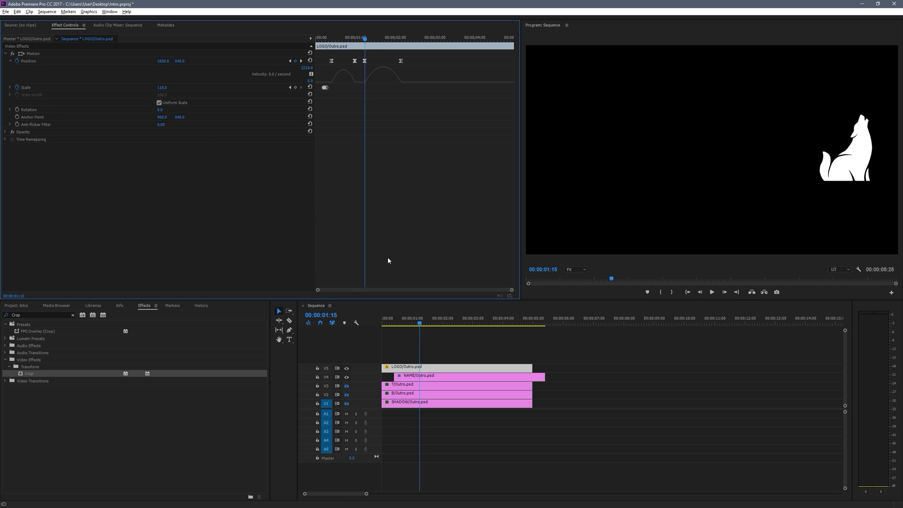
{"action": "left_click", "coordinate": [418, 377]}
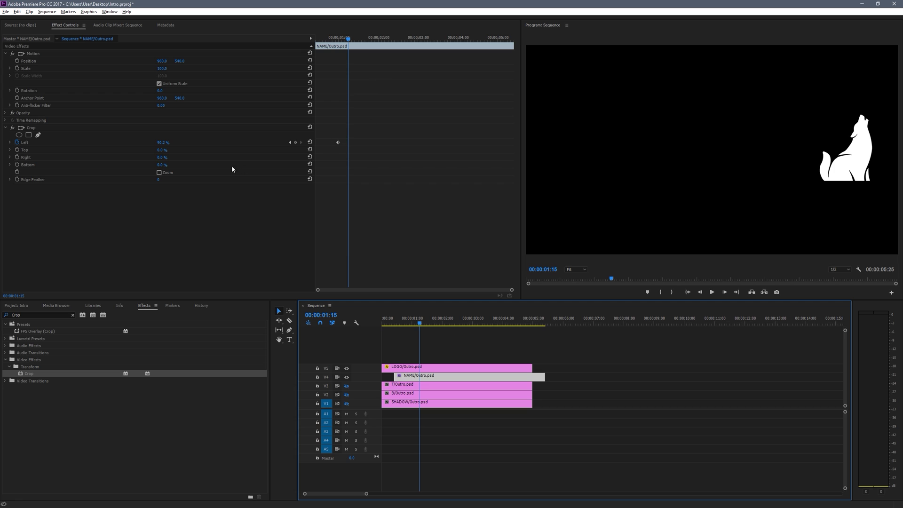
{"action": "left_click", "coordinate": [295, 142]}
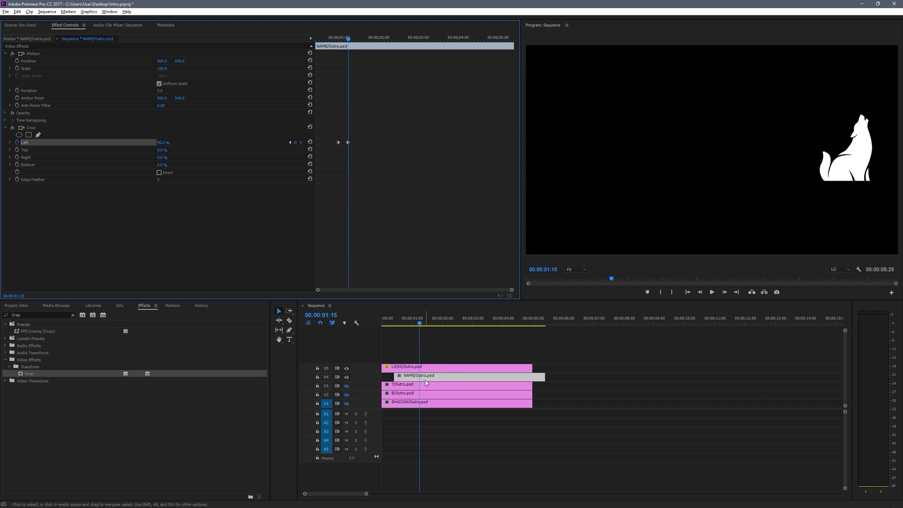
Step: Add a Crop Left keyframe of 19.2% to the NAME clip at 00:00:02:10, aligned with the LOGO clip's last Position keyframe
{"action": "left_click", "coordinate": [408, 367]}
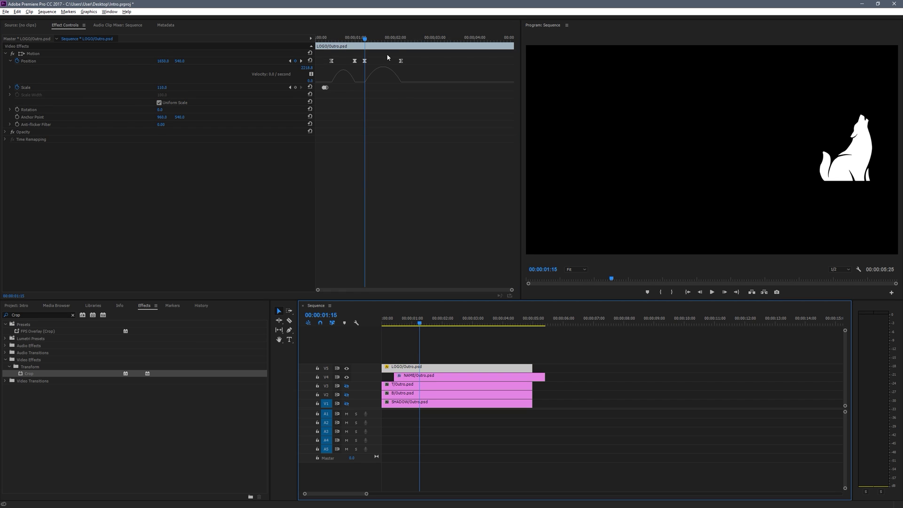
{"action": "left_click", "coordinate": [403, 40]}
{"action": "left_click_drag", "start_coordinate": [404, 40], "coordinate": [402, 39]}
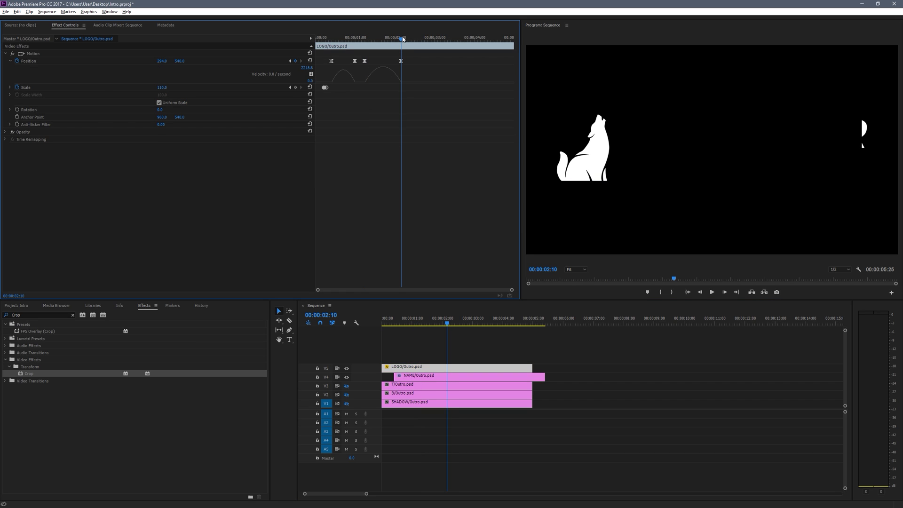
{"action": "left_click", "coordinate": [447, 375]}
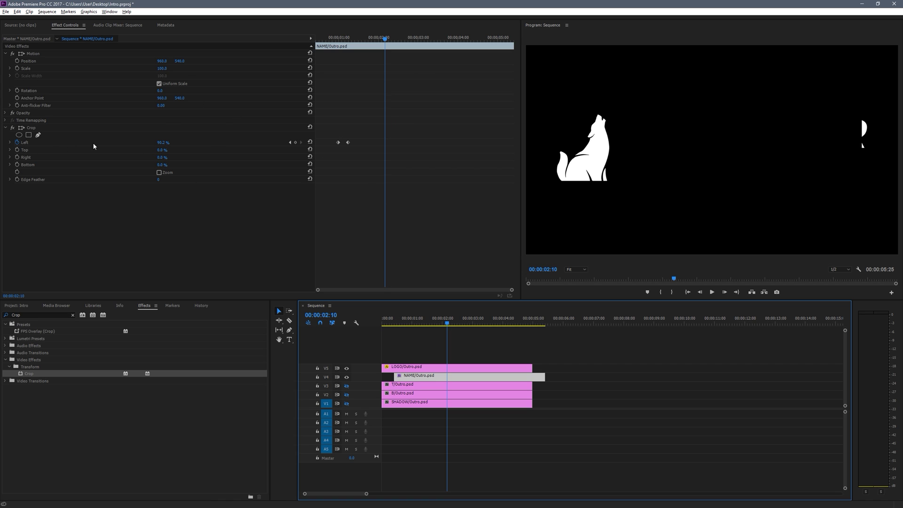
{"action": "left_click", "coordinate": [31, 128]}
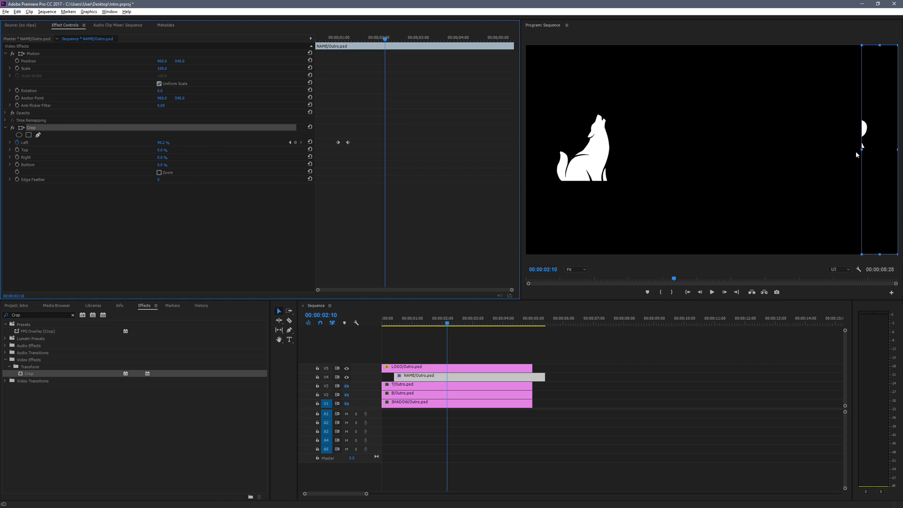
{"action": "left_click_drag", "start_coordinate": [861, 151], "coordinate": [597, 153]}
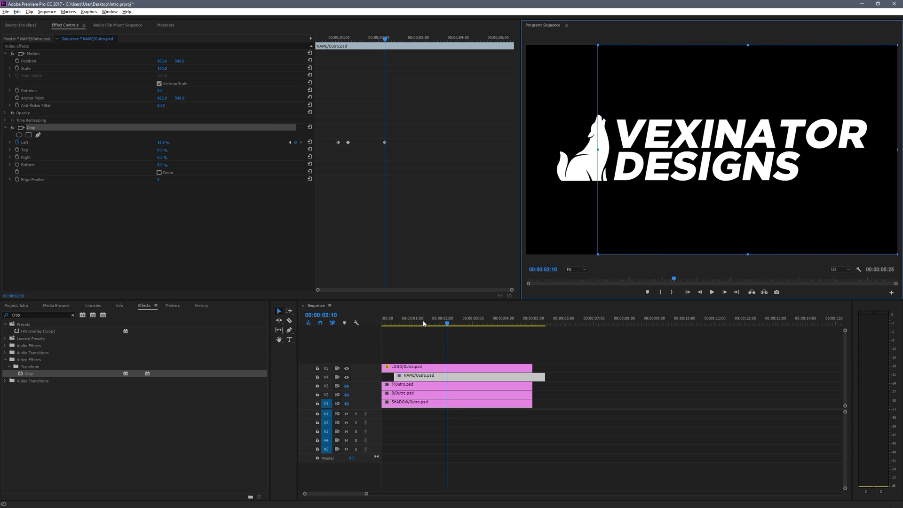
{"action": "left_click_drag", "start_coordinate": [423, 323], "coordinate": [449, 318]}
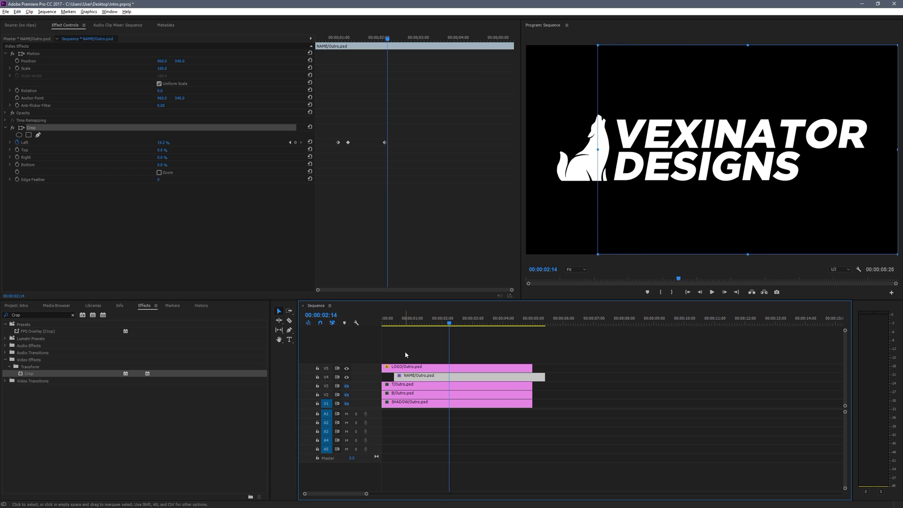
Step: Move the NAME clip's first Crop Left keyframe onto the one at 00:00:01:15, so only two keyframes remain
{"action": "left_click", "coordinate": [10, 143]}
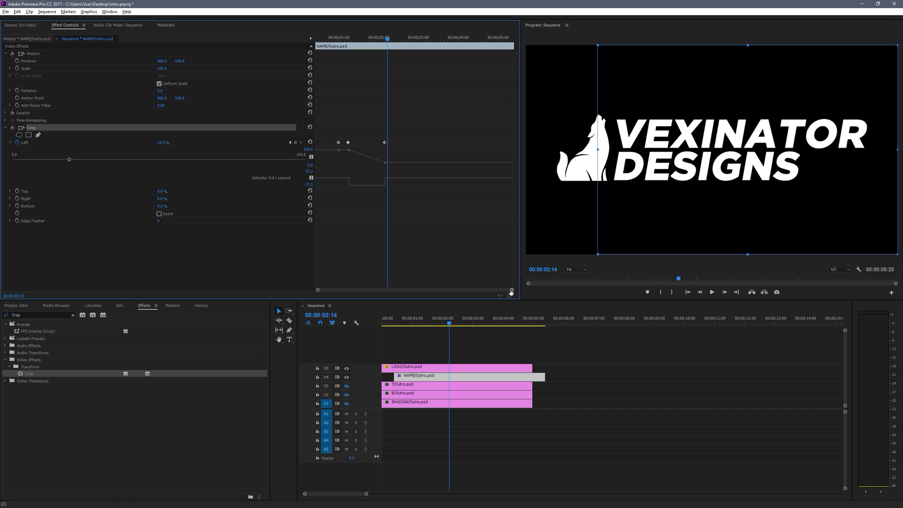
{"action": "left_click_drag", "start_coordinate": [512, 289], "coordinate": [401, 290]}
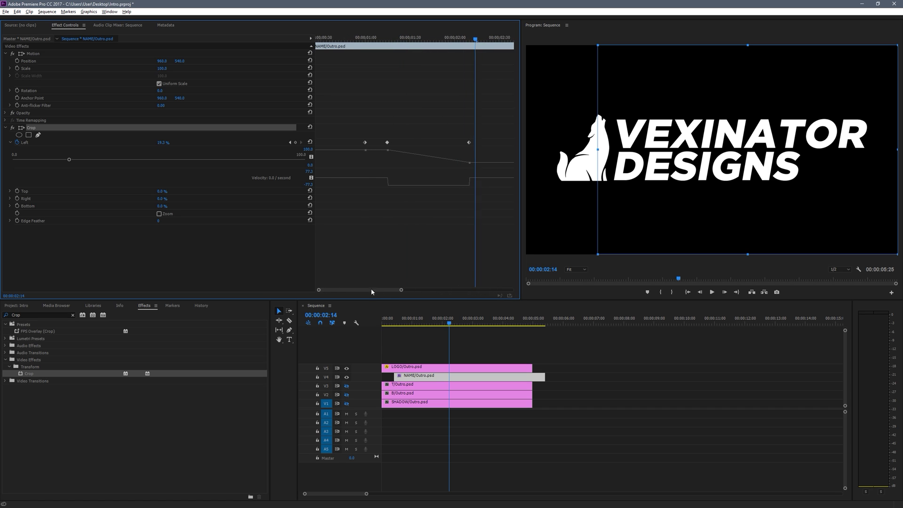
{"action": "left_click", "coordinate": [430, 368]}
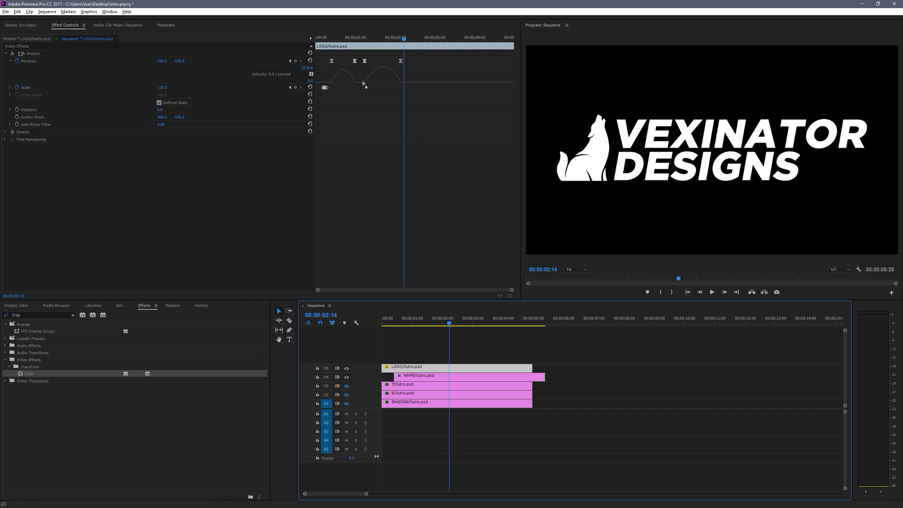
{"action": "left_click", "coordinate": [430, 374]}
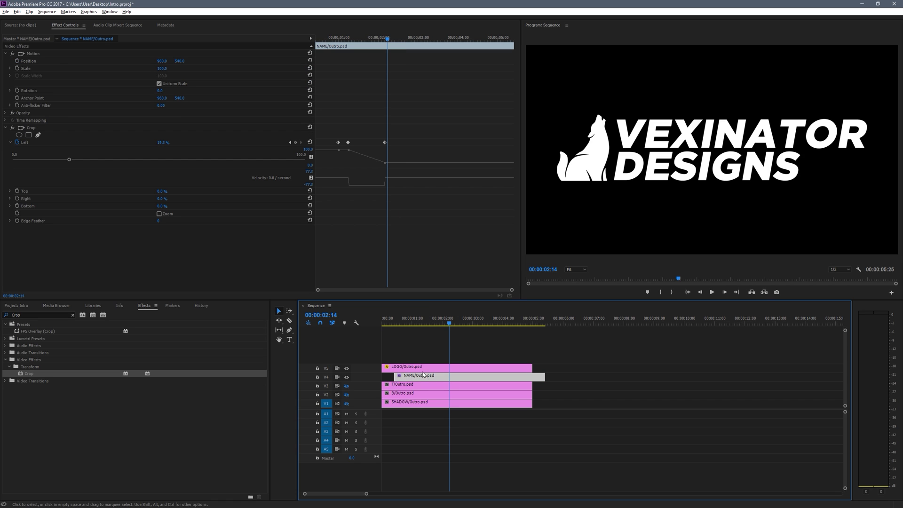
{"action": "left_click_drag", "start_coordinate": [338, 142], "coordinate": [348, 143]}
Step: Apply Ease In and Ease Out to the NAME clip's two Crop Left keyframes
{"action": "right_click", "coordinate": [348, 143]}
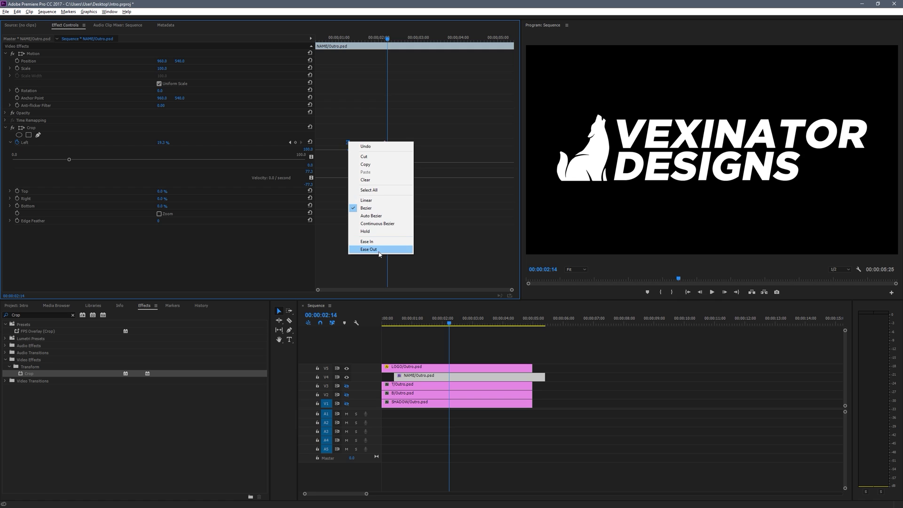
{"action": "left_click", "coordinate": [404, 247]}
{"action": "right_click", "coordinate": [384, 142]}
{"action": "left_click", "coordinate": [446, 241]}
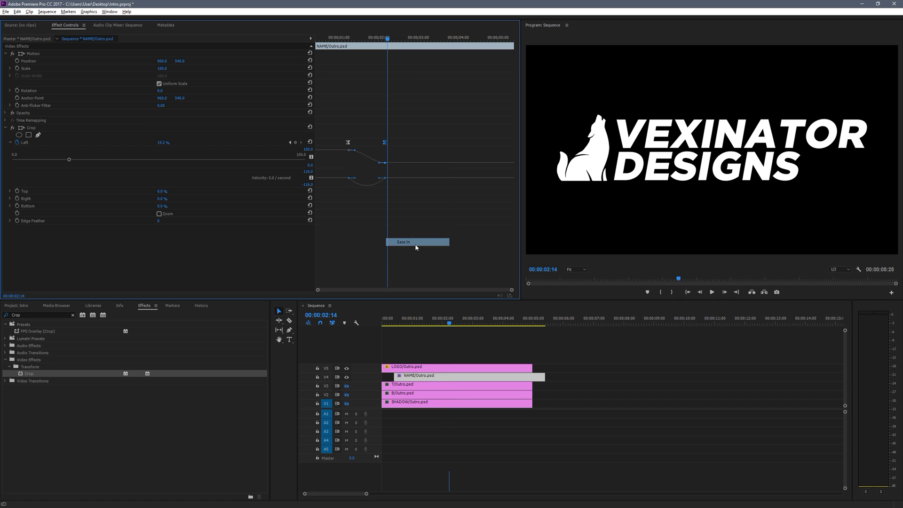
Step: Scrub through the name reveal against the wolf's edge and play the sequence from the start to check the crop timing
{"action": "left_click_drag", "start_coordinate": [404, 320], "coordinate": [442, 318]}
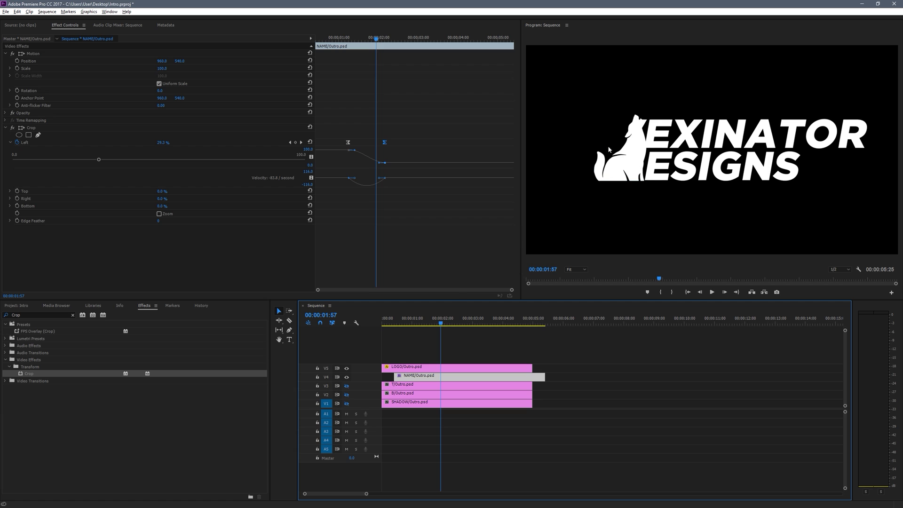
{"action": "left_click", "coordinate": [632, 161]}
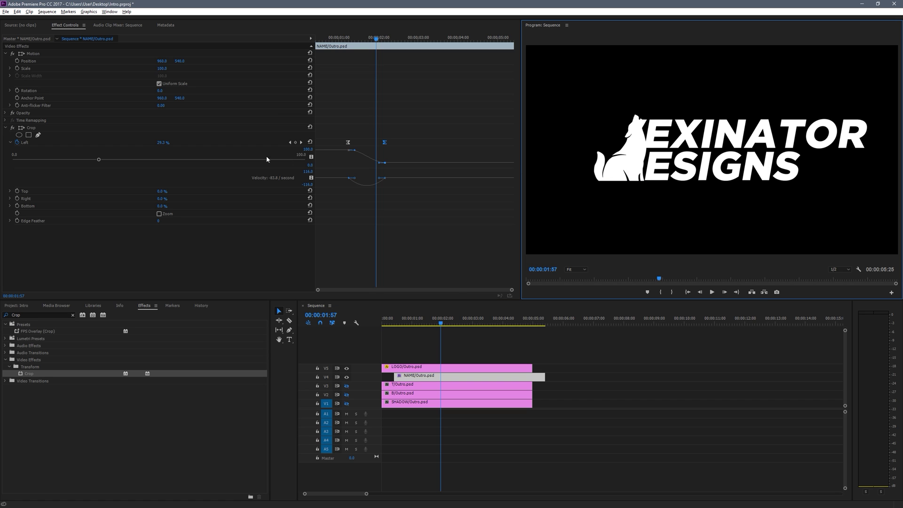
{"action": "left_click", "coordinate": [115, 128]}
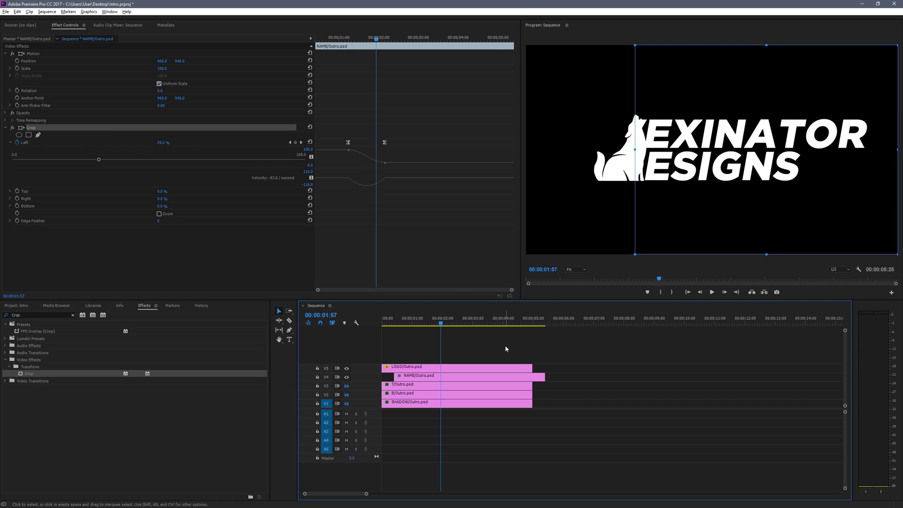
{"action": "left_click", "coordinate": [376, 322]}
{"action": "key", "text": "Home"}
{"action": "key", "text": "space"}
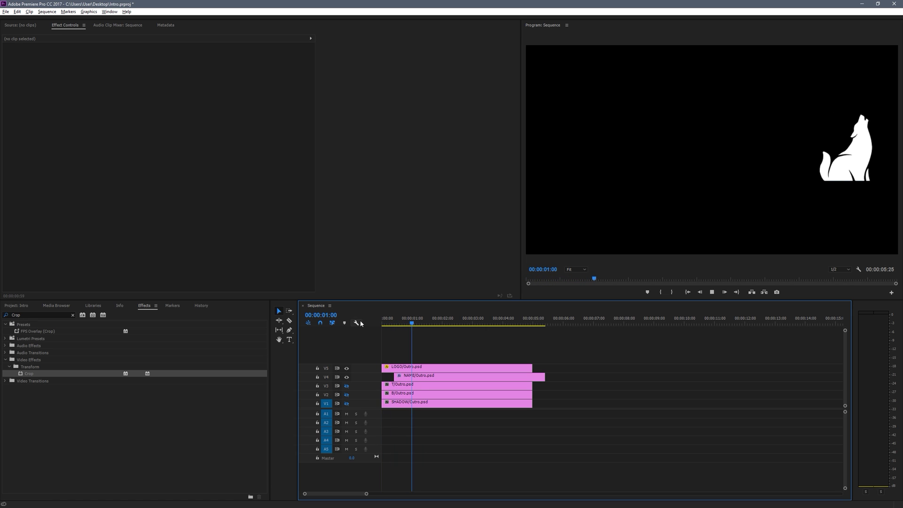
{"action": "key", "text": "space"}
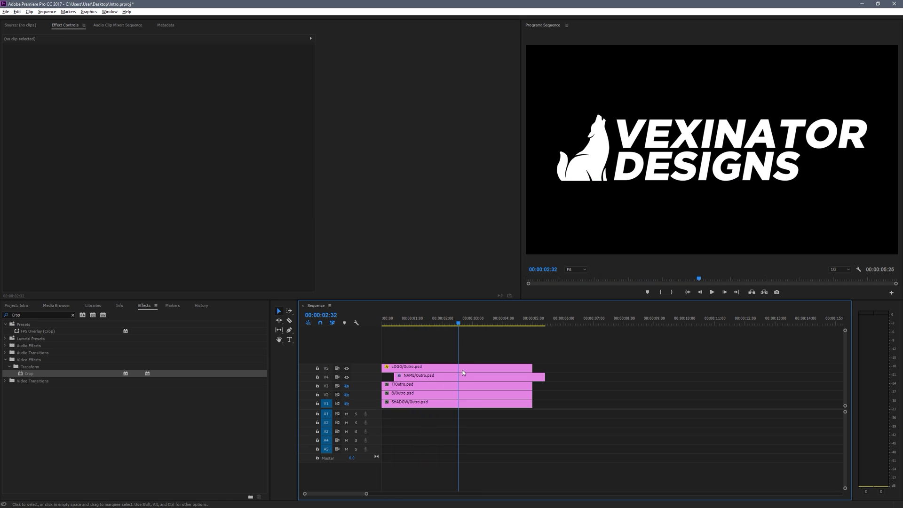
Step: Select the NAME clip and move the playhead to its first Crop Left keyframe at 00:00:01:15
{"action": "left_click", "coordinate": [447, 376]}
{"action": "left_click_drag", "start_coordinate": [350, 38], "coordinate": [349, 38]}
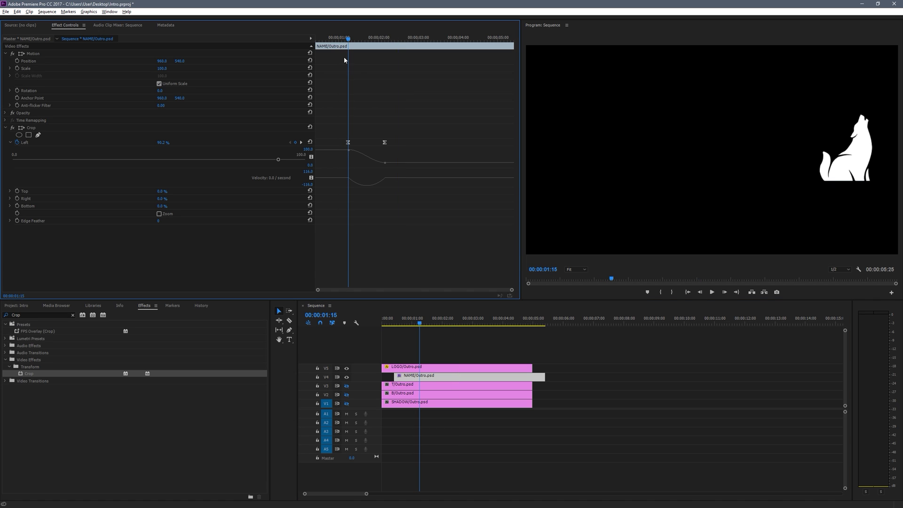
{"action": "left_click", "coordinate": [167, 142]}
{"action": "type", "text": "24"}
{"action": "key", "text": "Return"}
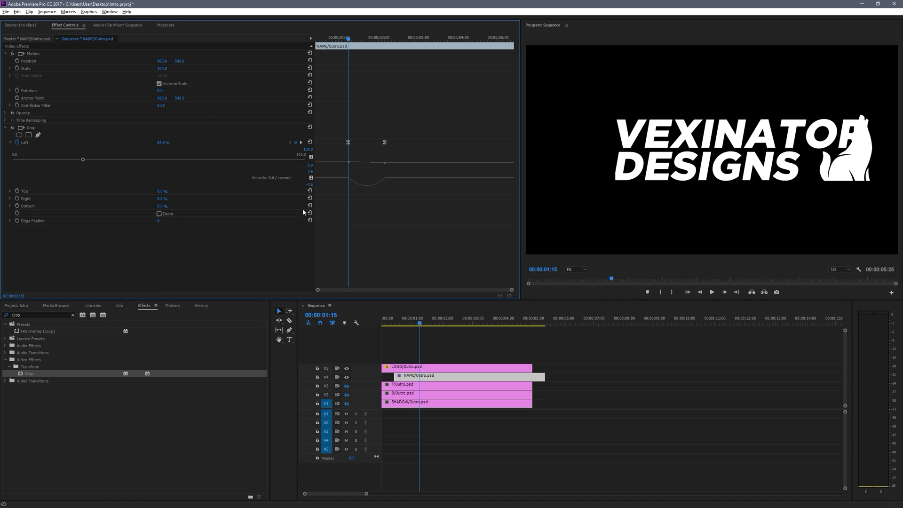
{"action": "key", "text": "ctrl+z"}
Step: Set the NAME clip's Crop Left keyframe at 00:00:01:15 to 92% and preview the reveal
{"action": "left_click", "coordinate": [166, 142]}
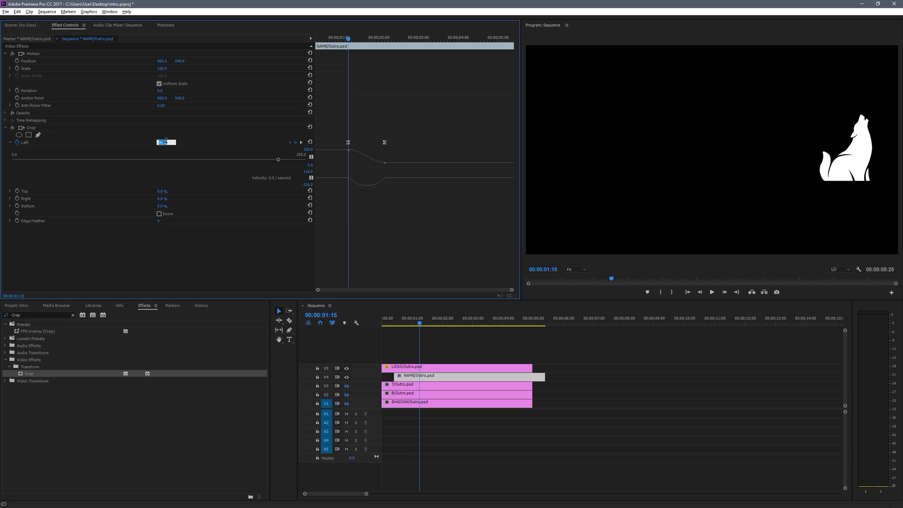
{"action": "type", "text": "92"}
{"action": "key", "text": "Return"}
{"action": "left_click_drag", "start_coordinate": [416, 321], "coordinate": [449, 321]}
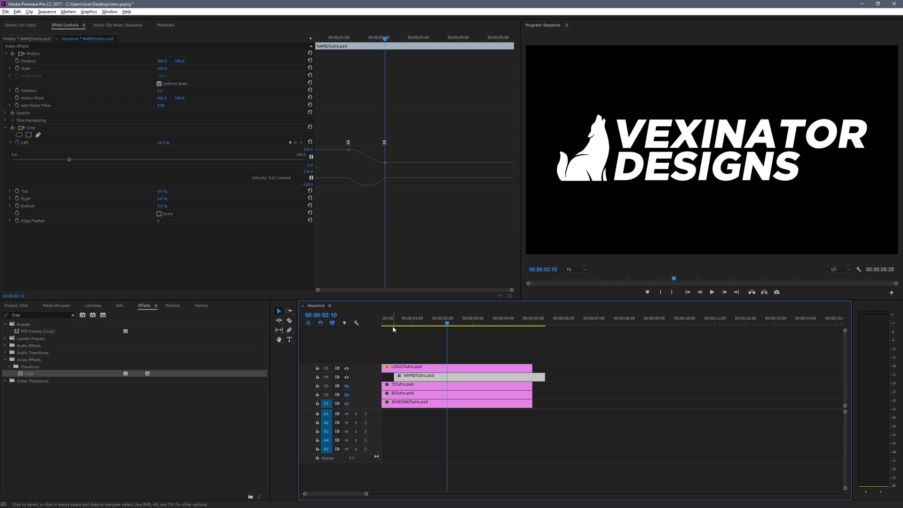
{"action": "key", "text": "space"}
{"action": "key", "text": "space"}
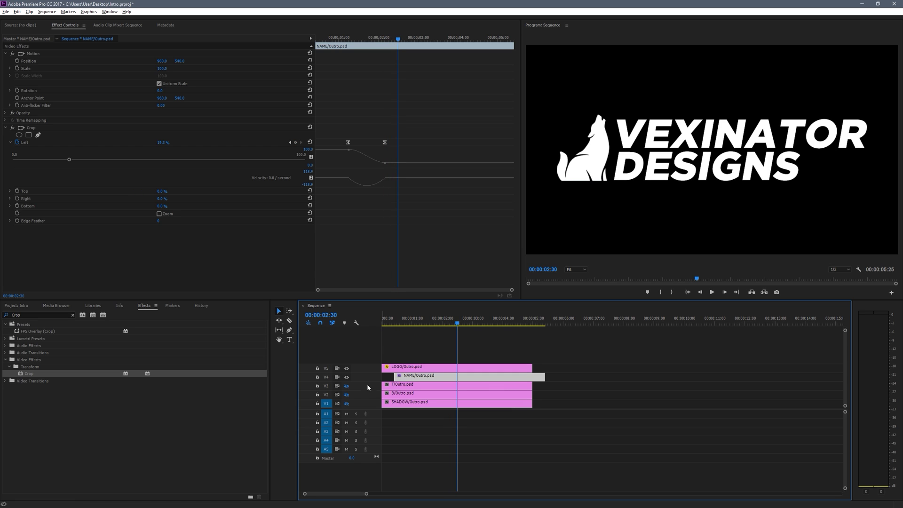
Step: Make video tracks V3 and V2 visible to show the T and B background layers, and select the T clip
{"action": "left_click", "coordinate": [347, 386]}
{"action": "left_click", "coordinate": [346, 395]}
{"action": "left_click", "coordinate": [430, 389]}
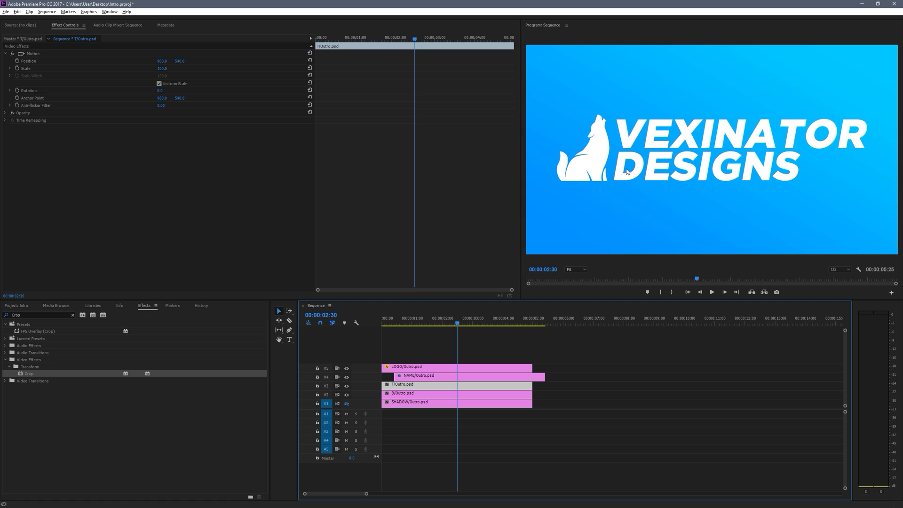
{"action": "left_click", "coordinate": [400, 393]}
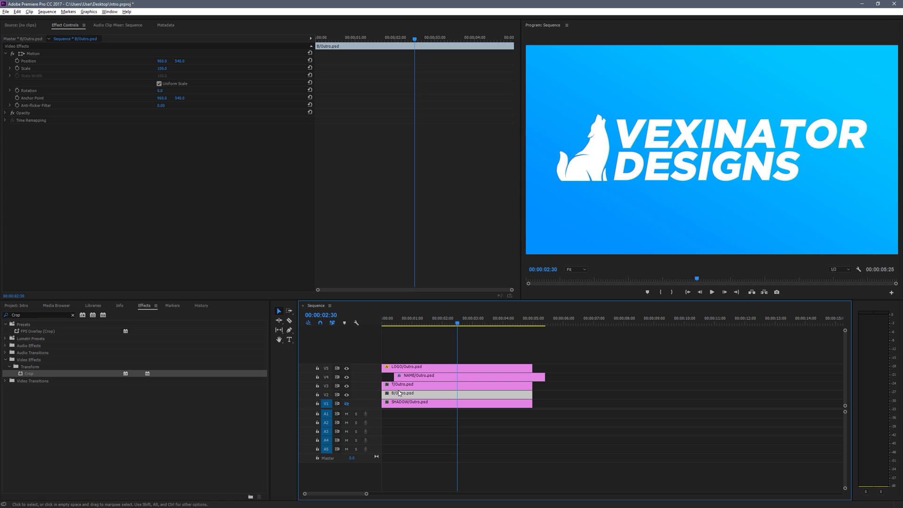
{"action": "left_click", "coordinate": [402, 386]}
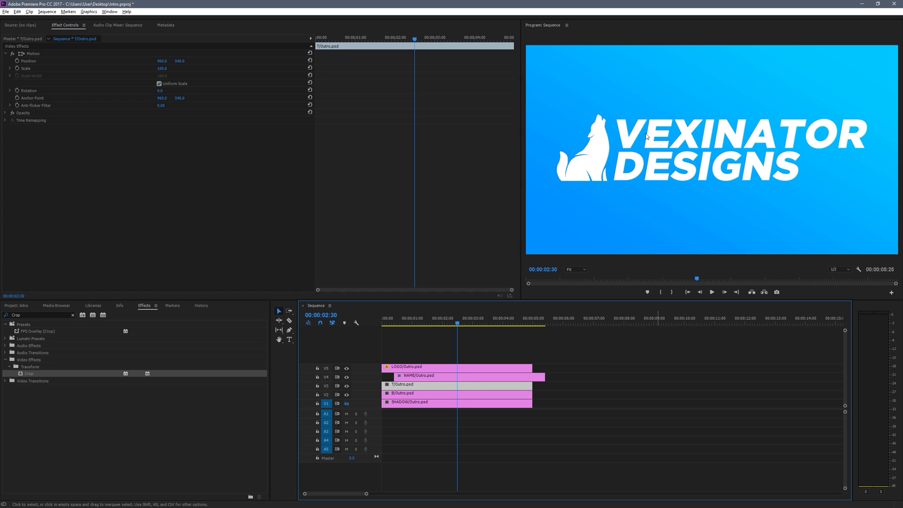
Step: Animate the T clip's Position upward from a keyframe at 00:00:02:30 to a vertical position of 4.0 at 00:00:03:00
{"action": "left_click", "coordinate": [18, 61]}
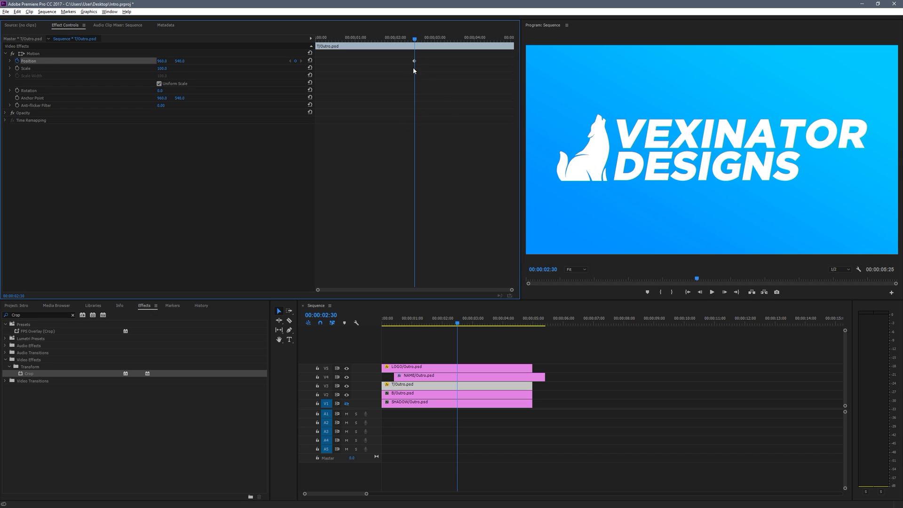
{"action": "key", "text": "Right"}
{"action": "key", "text": "Right"}
{"action": "key", "text": "Right"}
{"action": "key", "text": "Right"}
{"action": "key", "text": "Right"}
{"action": "key", "text": "Right"}
{"action": "key", "text": "Right"}
{"action": "key", "text": "Right"}
{"action": "key", "text": "Right"}
{"action": "key", "text": "Right"}
{"action": "key", "text": "Right"}
{"action": "key", "text": "Right"}
{"action": "key", "text": "Right"}
{"action": "key", "text": "Right"}
{"action": "key", "text": "Right"}
{"action": "key", "text": "Right"}
{"action": "key", "text": "Right"}
{"action": "key", "text": "Right"}
{"action": "key", "text": "Right"}
{"action": "key", "text": "Right"}
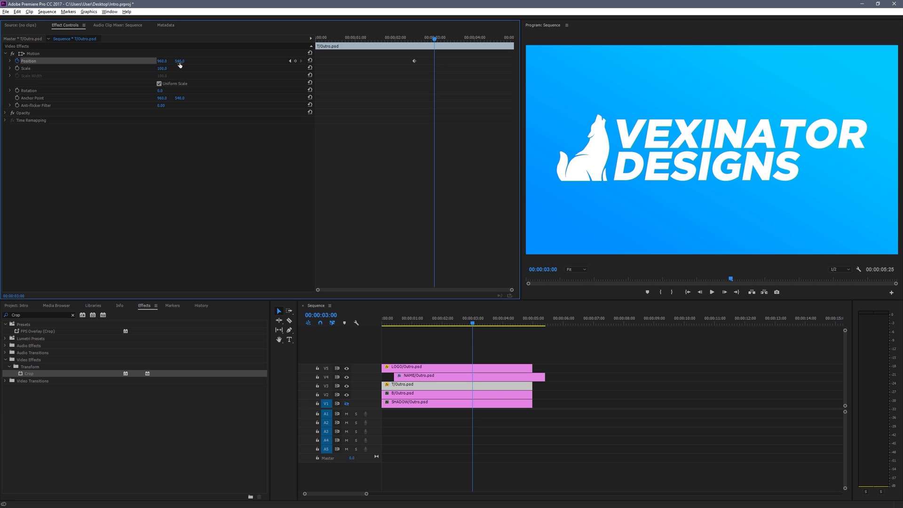
{"action": "left_click_drag", "start_coordinate": [179, 64], "coordinate": [19, 65]}
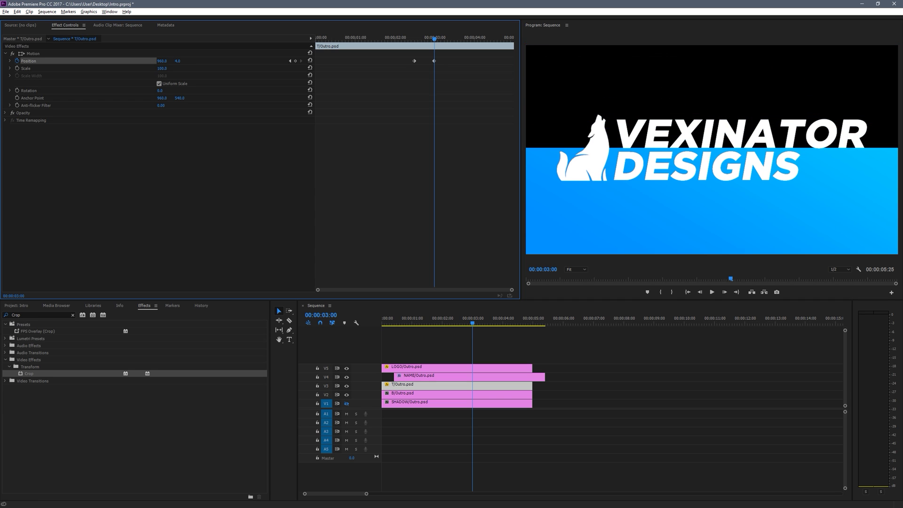
{"action": "left_click", "coordinate": [188, 64]}
Step: Turn on Position keyframing for the B clip at 00:00:02:30, matching the T clip's first Position keyframe
{"action": "left_click", "coordinate": [421, 393]}
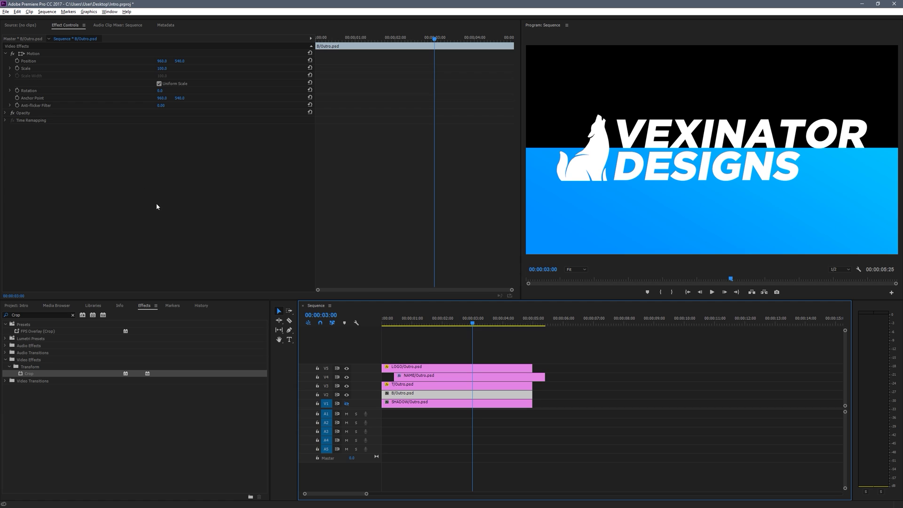
{"action": "key", "text": "Left"}
{"action": "key", "text": "Left"}
{"action": "key", "text": "Left"}
{"action": "key", "text": "Left"}
{"action": "key", "text": "Left"}
{"action": "key", "text": "Left"}
{"action": "key", "text": "Left"}
{"action": "key", "text": "Left"}
{"action": "key", "text": "Left"}
{"action": "key", "text": "Left"}
{"action": "key", "text": "Left"}
{"action": "key", "text": "Left"}
{"action": "key", "text": "Left"}
{"action": "key", "text": "Left"}
{"action": "key", "text": "Left"}
{"action": "key", "text": "Left"}
{"action": "key", "text": "Left"}
{"action": "key", "text": "Left"}
{"action": "key", "text": "Left"}
{"action": "key", "text": "Left"}
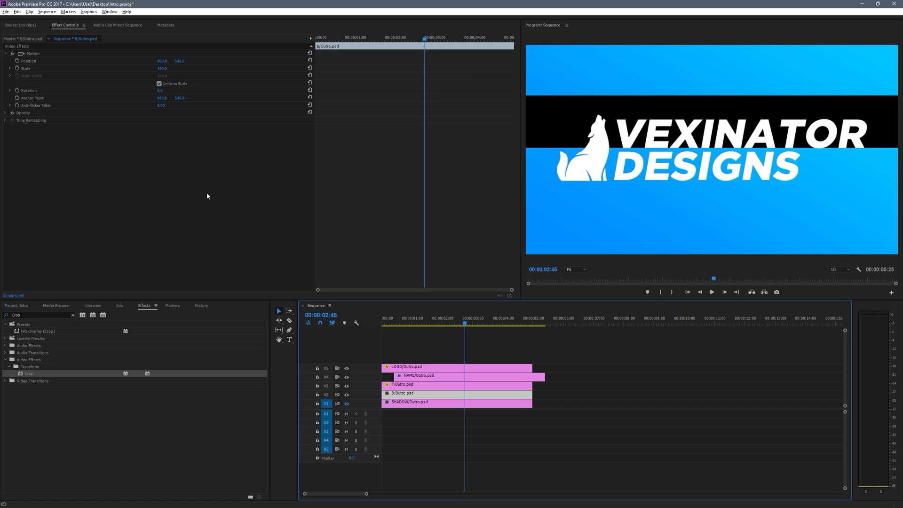
{"action": "left_click", "coordinate": [17, 60]}
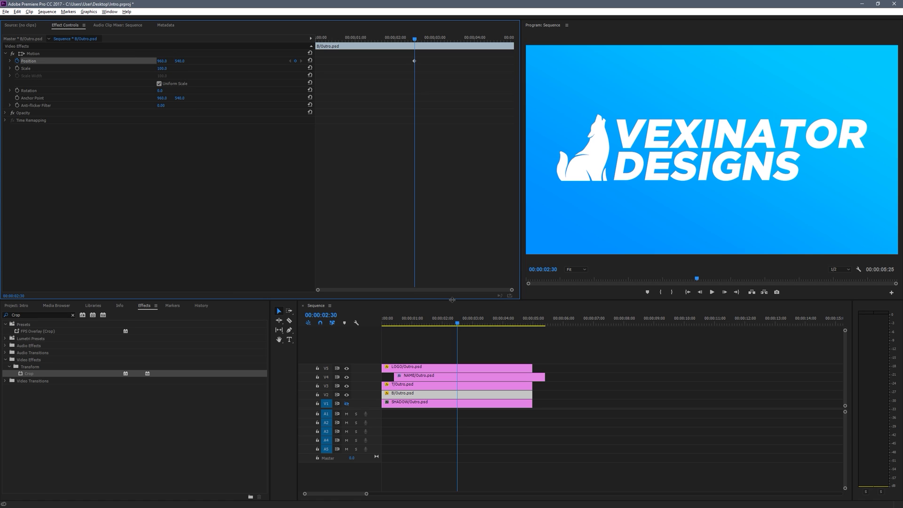
Step: Add a Position keyframe to the B clip at 00:00:03:00 that moves it down to a vertical position of 1120
{"action": "key", "text": "Right"}
{"action": "key", "text": "Right"}
{"action": "key", "text": "Right"}
{"action": "key", "text": "Right"}
{"action": "key", "text": "Right"}
{"action": "key", "text": "Right"}
{"action": "key", "text": "Right"}
{"action": "key", "text": "Right"}
{"action": "key", "text": "Right"}
{"action": "key", "text": "Right"}
{"action": "key", "text": "Right"}
{"action": "key", "text": "Right"}
{"action": "key", "text": "Right"}
{"action": "key", "text": "Right"}
{"action": "key", "text": "Right"}
{"action": "key", "text": "Right"}
{"action": "key", "text": "Right"}
{"action": "key", "text": "Right"}
{"action": "key", "text": "Right"}
{"action": "key", "text": "Right"}
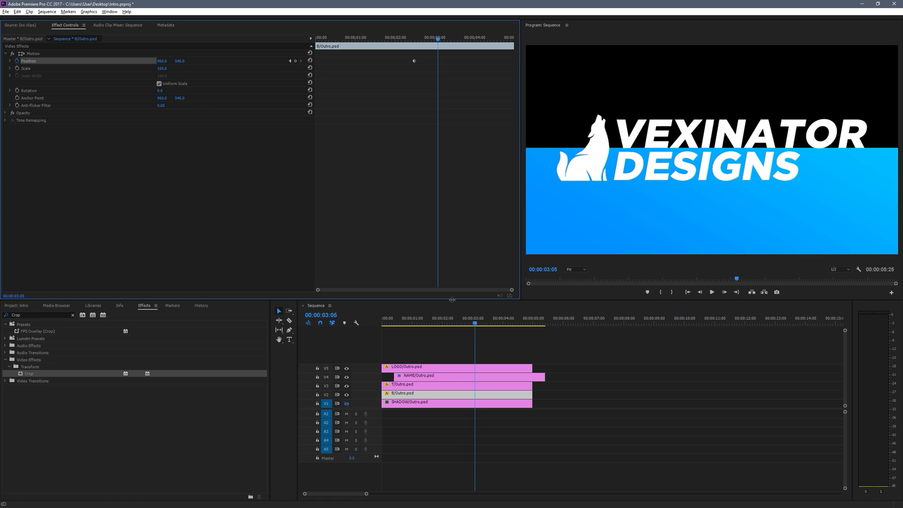
{"action": "key", "text": "Left"}
{"action": "key", "text": "Left"}
{"action": "key", "text": "Left"}
{"action": "key", "text": "Left"}
{"action": "key", "text": "Left"}
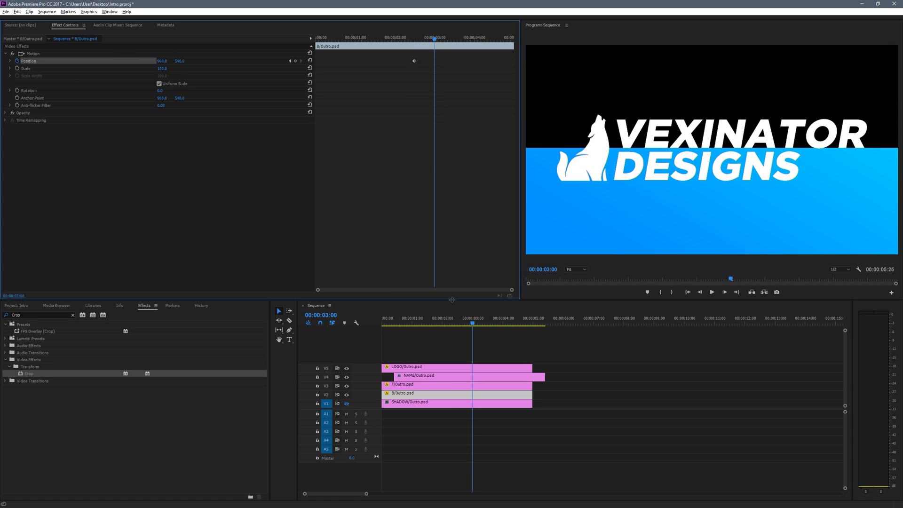
{"action": "left_click", "coordinate": [180, 61]}
{"action": "type", "text": "0"}
{"action": "key", "text": "Return"}
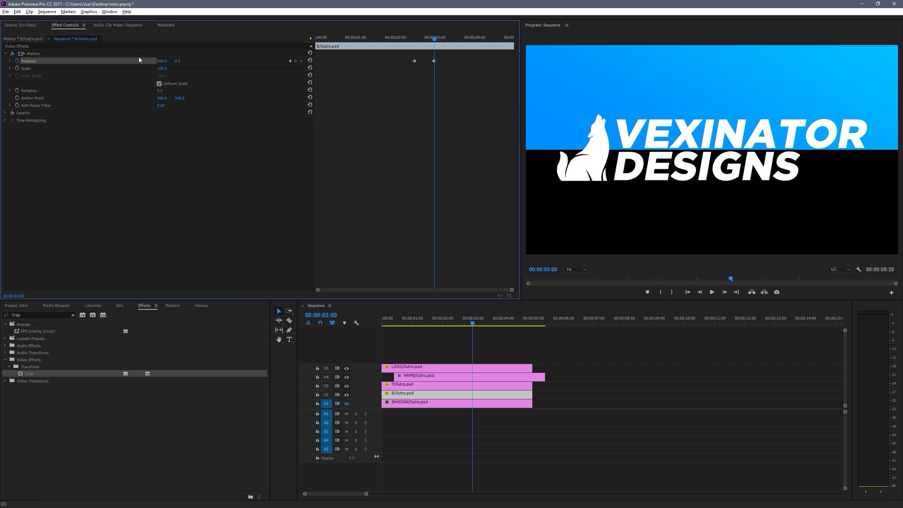
{"action": "left_click_drag", "start_coordinate": [177, 61], "coordinate": [228, 61]}
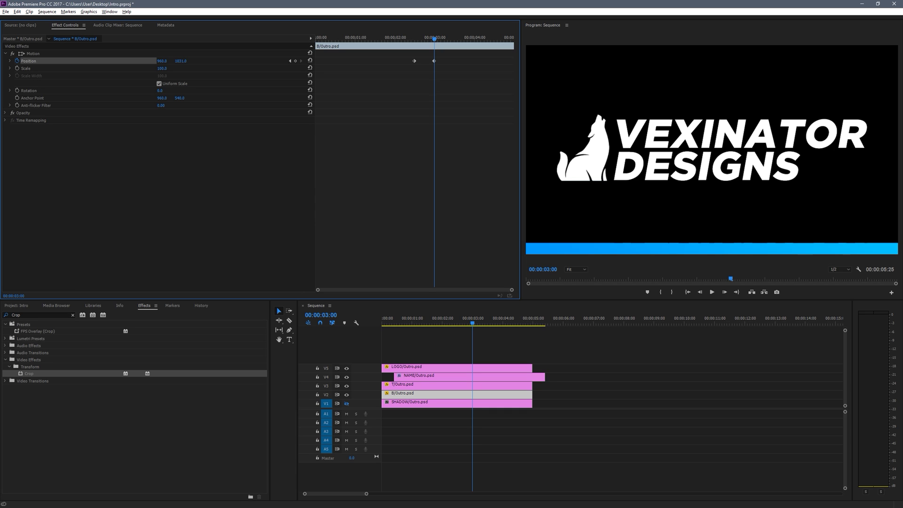
{"action": "left_click", "coordinate": [179, 61]}
{"action": "type", "text": "12"}
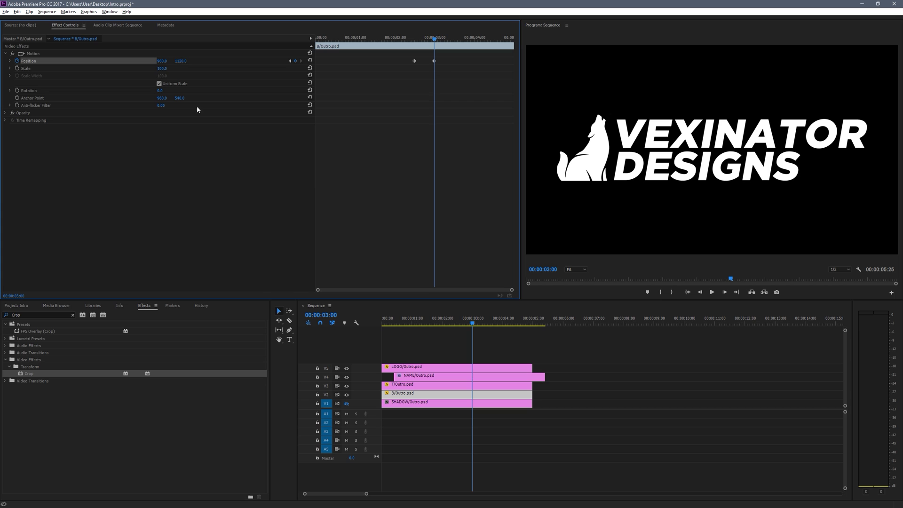
Step: Play the sequence from the beginning to check the T and B background halves sliding apart
{"action": "left_click", "coordinate": [362, 314]}
{"action": "key", "text": "Home"}
{"action": "key", "text": "space"}
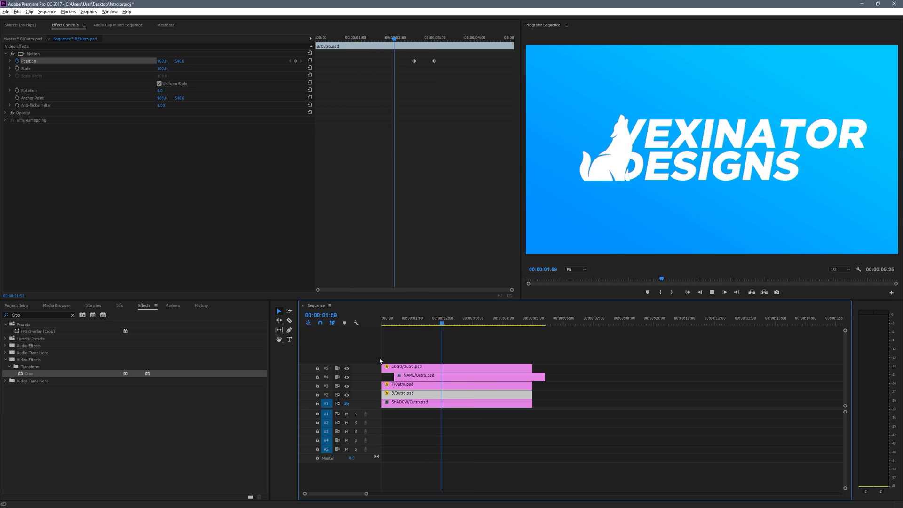
{"action": "key", "text": "space"}
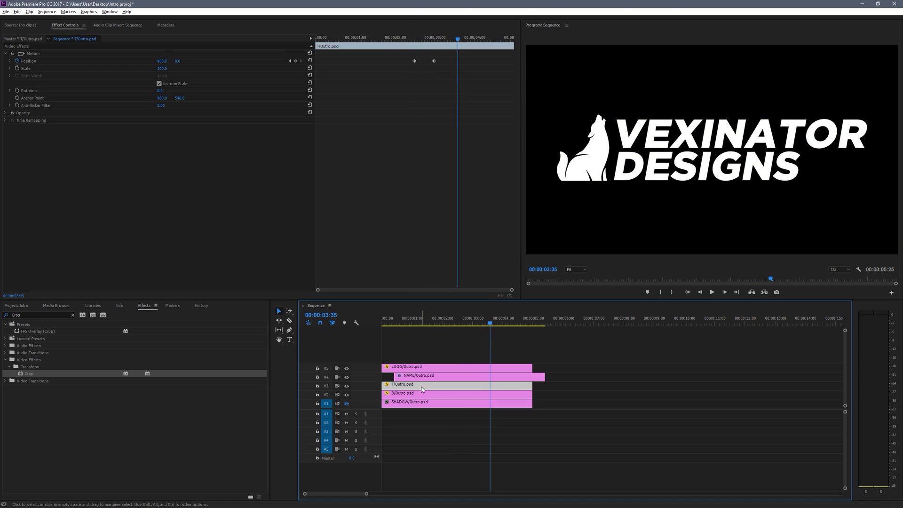
{"action": "left_click", "coordinate": [425, 332]}
{"action": "left_click", "coordinate": [427, 323]}
{"action": "left_click_drag", "start_coordinate": [428, 327], "coordinate": [369, 318]}
{"action": "key", "text": "space"}
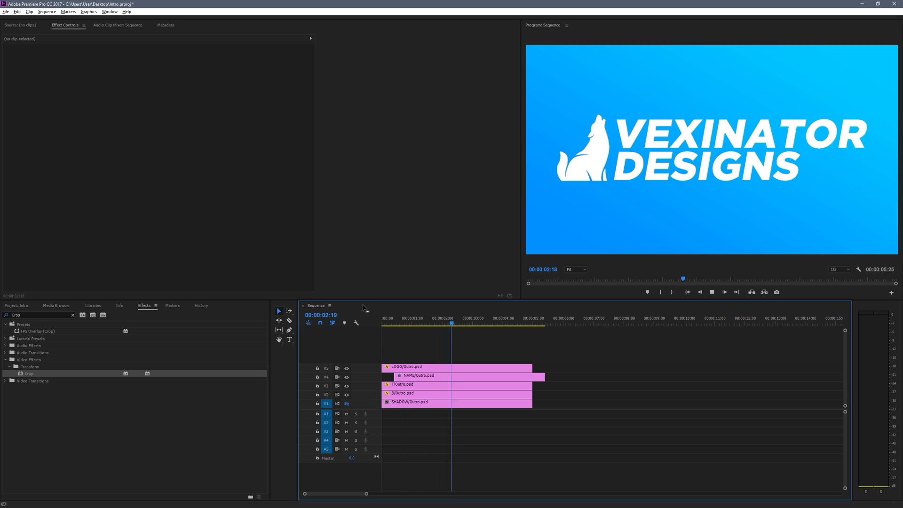
{"action": "key", "text": "space"}
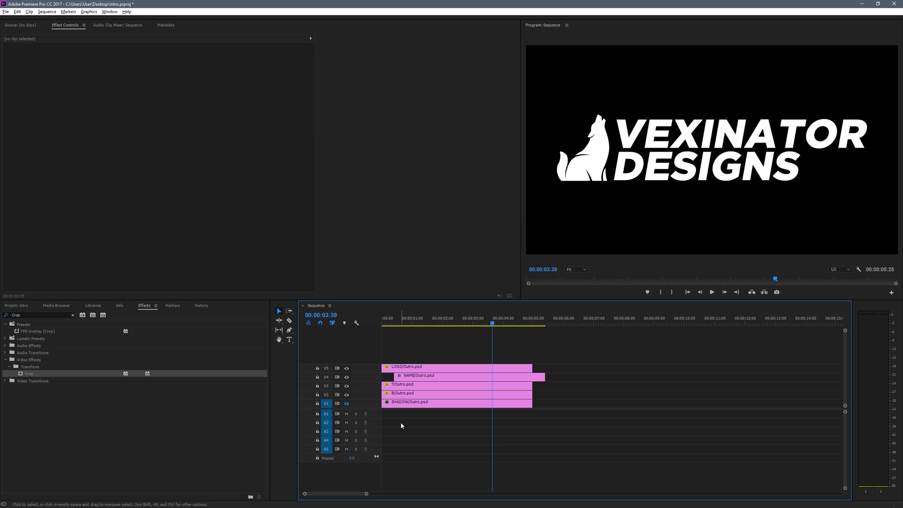
Step: Trim the end of the NAME clip to line up with the ends of the other clips
{"action": "left_click_drag", "start_coordinate": [544, 376], "coordinate": [536, 381]}
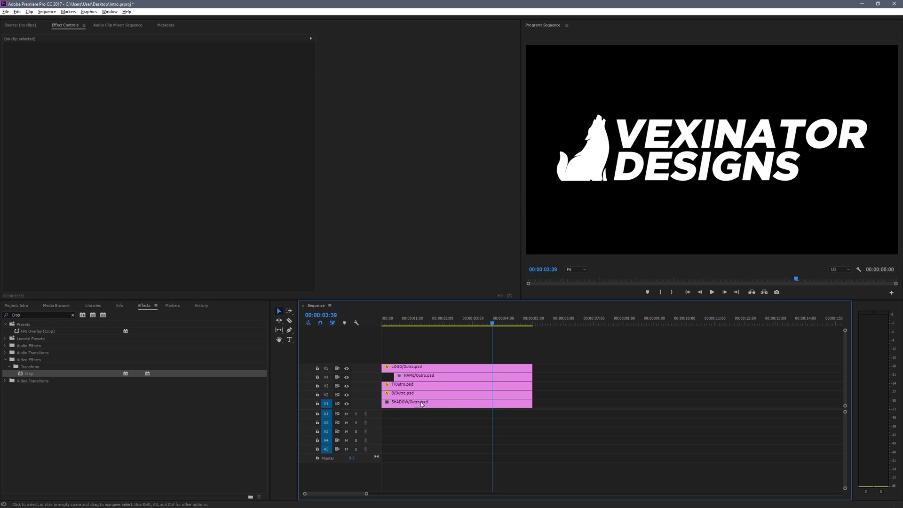
{"action": "left_click", "coordinate": [438, 392]}
{"action": "left_click", "coordinate": [437, 384]}
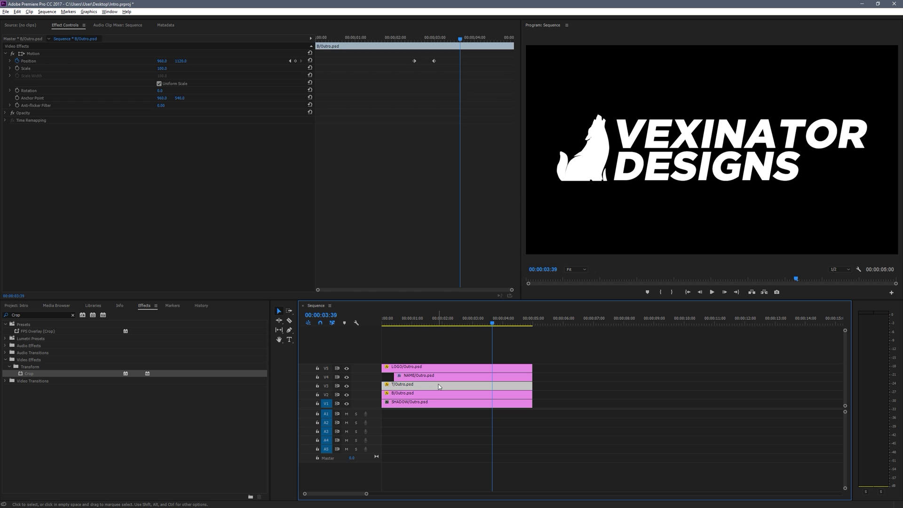
{"action": "left_click", "coordinate": [394, 324]}
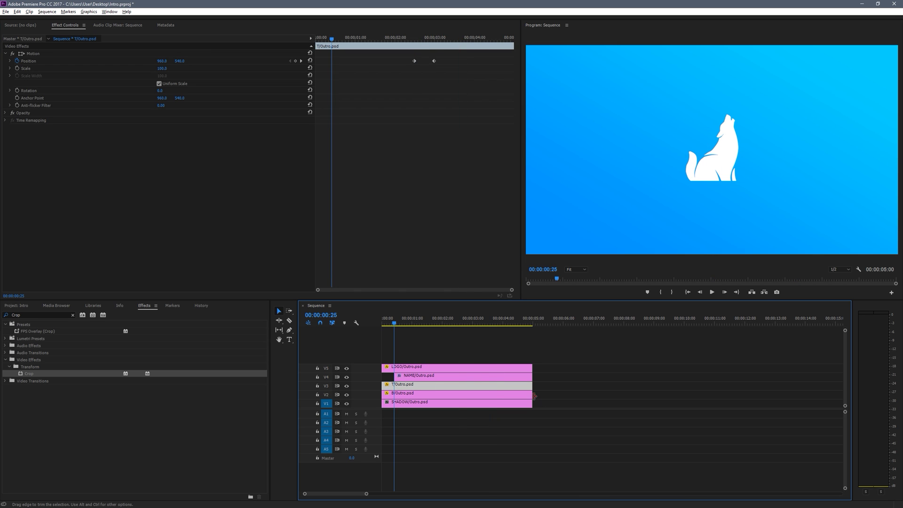
Step: Add a video track and shift all five clips up one track to free V1, and preview the sequence
{"action": "right_click", "coordinate": [362, 368]}
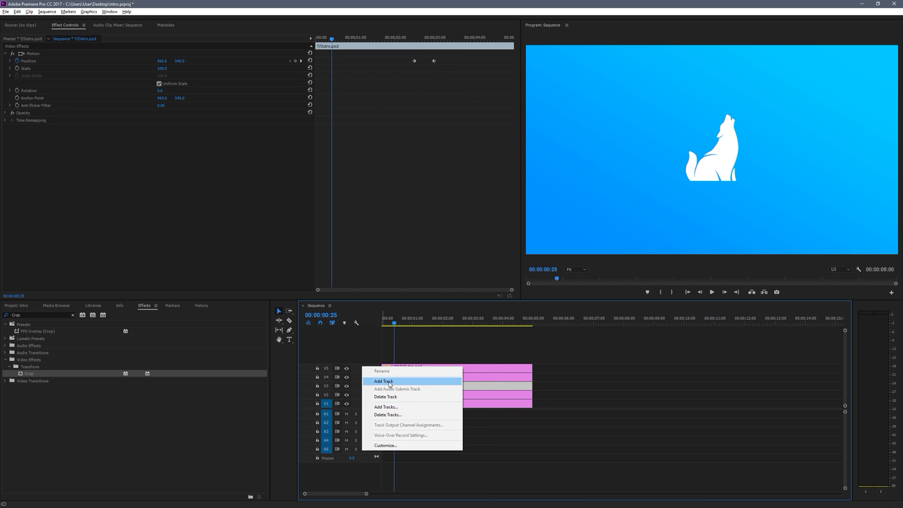
{"action": "left_click", "coordinate": [386, 379]}
{"action": "left_click_drag", "start_coordinate": [546, 409], "coordinate": [375, 317]}
{"action": "key", "text": "alt+Up"}
{"action": "key", "text": "space"}
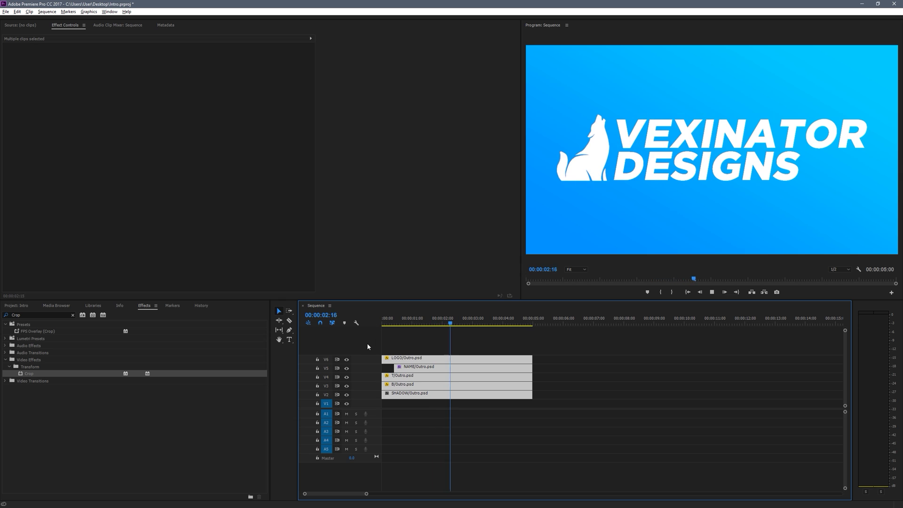
{"action": "key", "text": "space"}
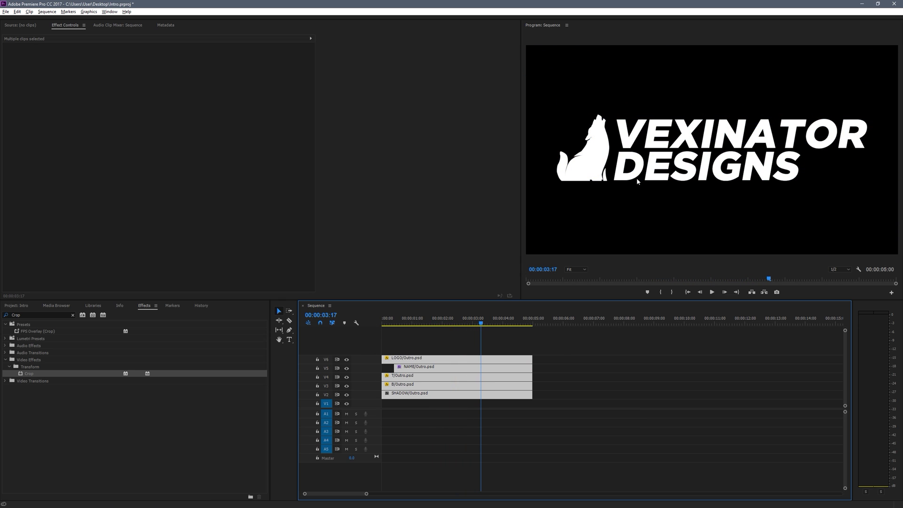
Step: Create a new pure red (FF0000) Color Matte in the project
{"action": "left_click", "coordinate": [488, 410]}
{"action": "key", "text": "shift+2"}
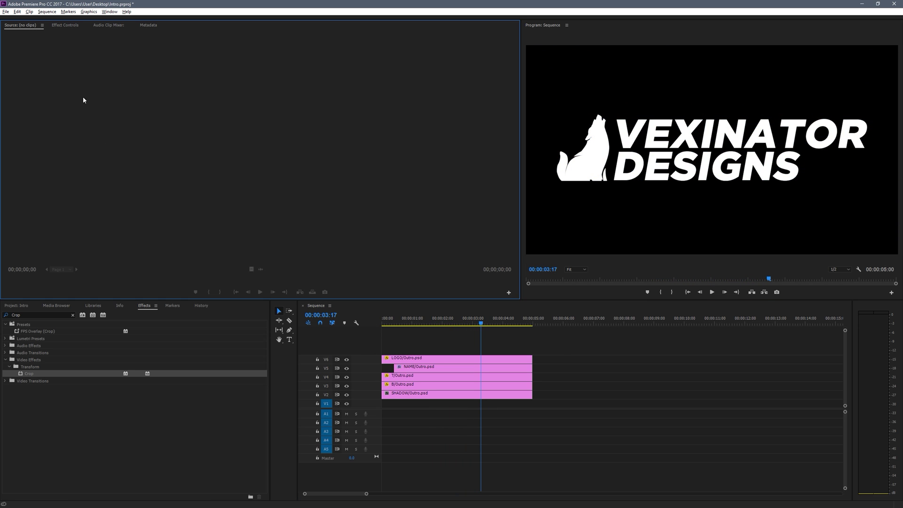
{"action": "key", "text": "shift+1"}
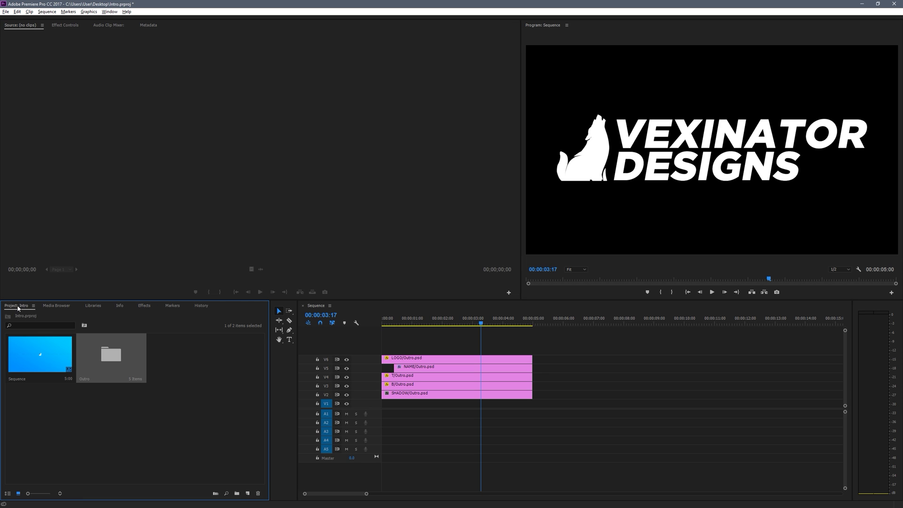
{"action": "right_click", "coordinate": [168, 404]}
{"action": "mouse_move", "coordinate": [211, 436]}
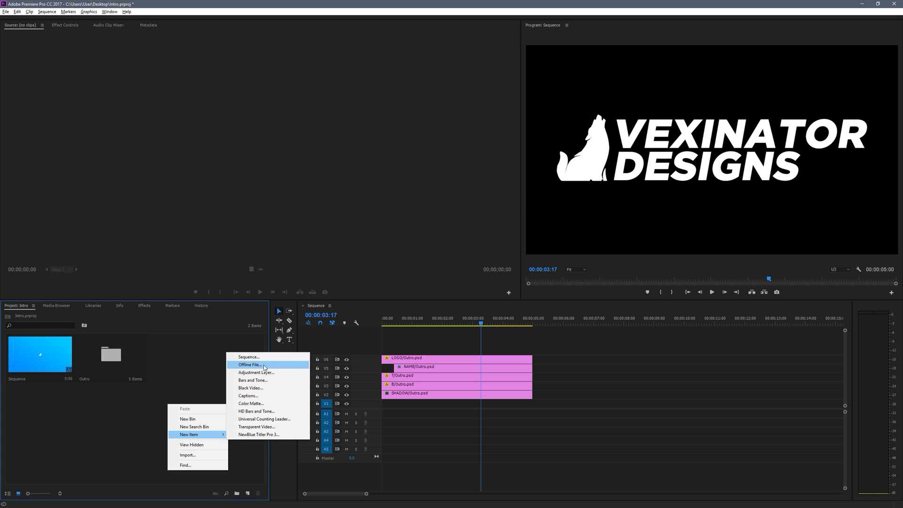
{"action": "left_click", "coordinate": [262, 404]}
{"action": "left_click", "coordinate": [464, 282]}
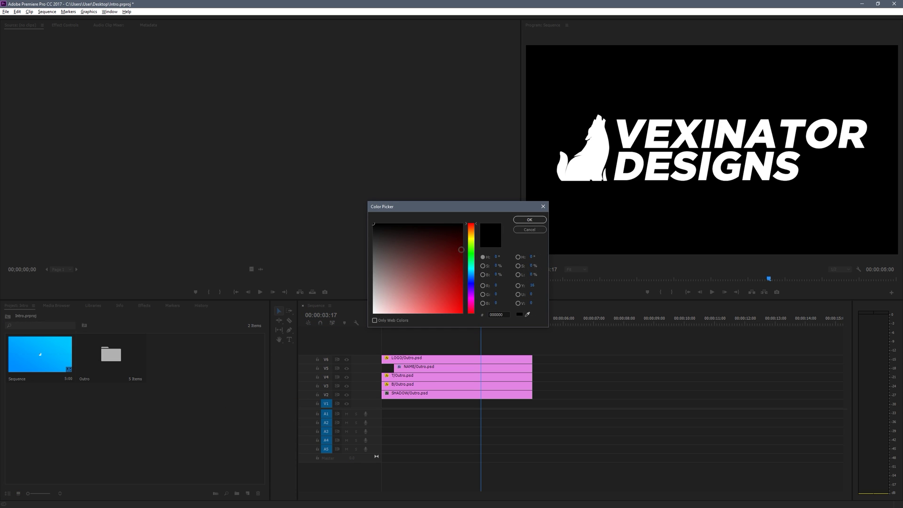
{"action": "left_click_drag", "start_coordinate": [461, 250], "coordinate": [494, 361]}
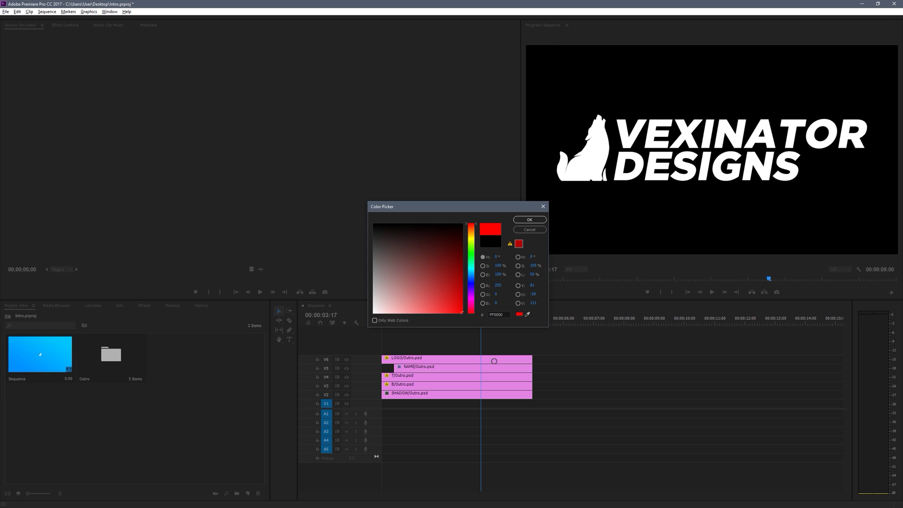
{"action": "left_click", "coordinate": [529, 220]}
{"action": "key", "text": "Return"}
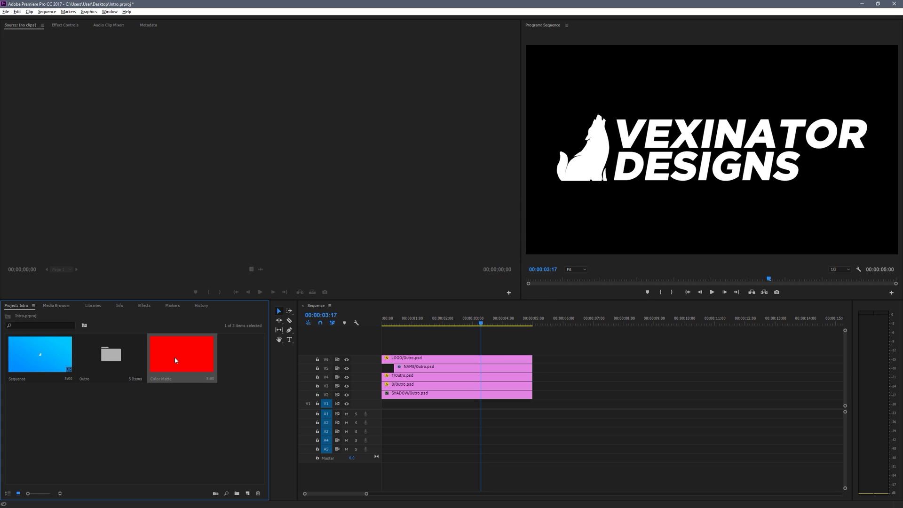
Step: Place the Color Matte at the start of V1 beneath the SHADOW clip and play the sequence from the beginning
{"action": "left_click_drag", "start_coordinate": [178, 359], "coordinate": [382, 408]}
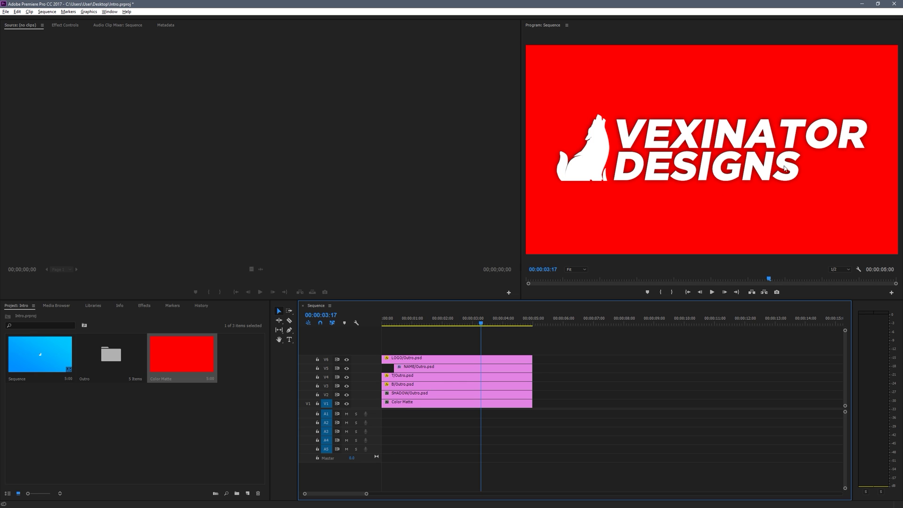
{"action": "left_click_drag", "start_coordinate": [403, 320], "coordinate": [369, 322]}
{"action": "key", "text": "space"}
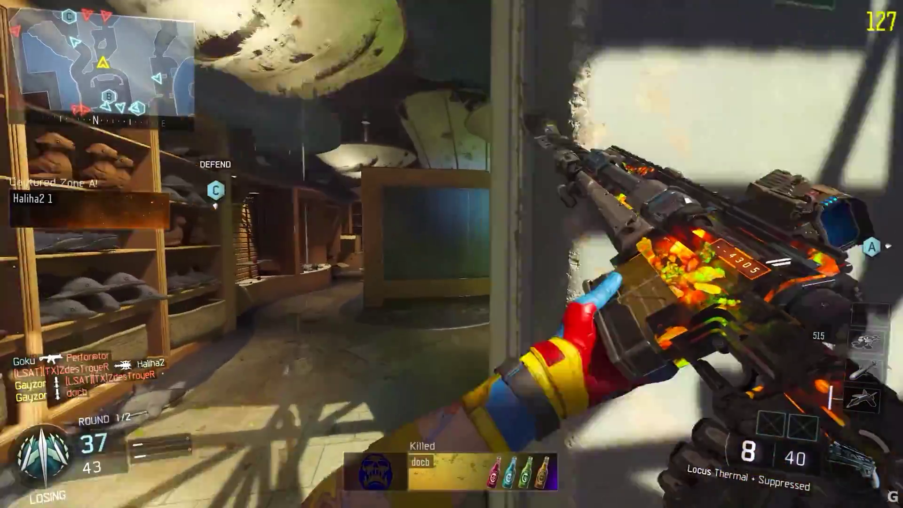
{"action": "key", "text": "r"}
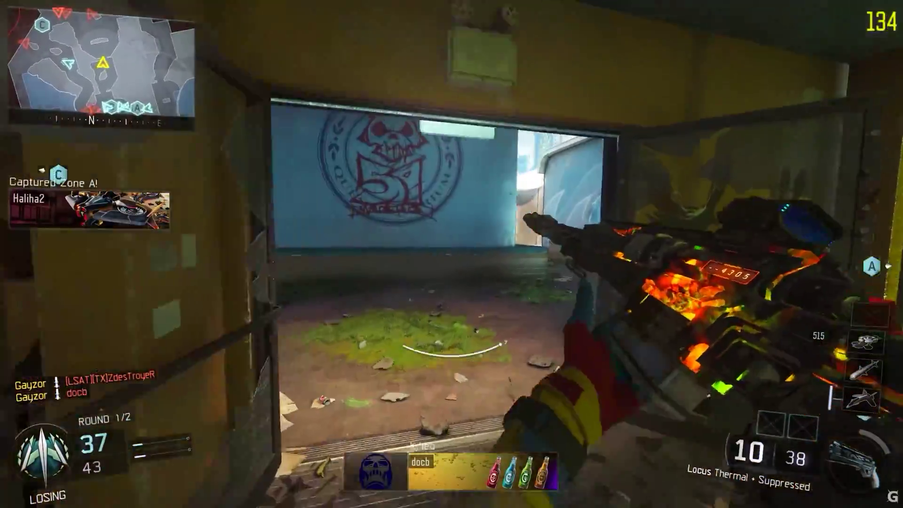
{"action": "right_click", "coordinate": [451, 254]}
{"action": "left_click", "coordinate": [451, 254]}
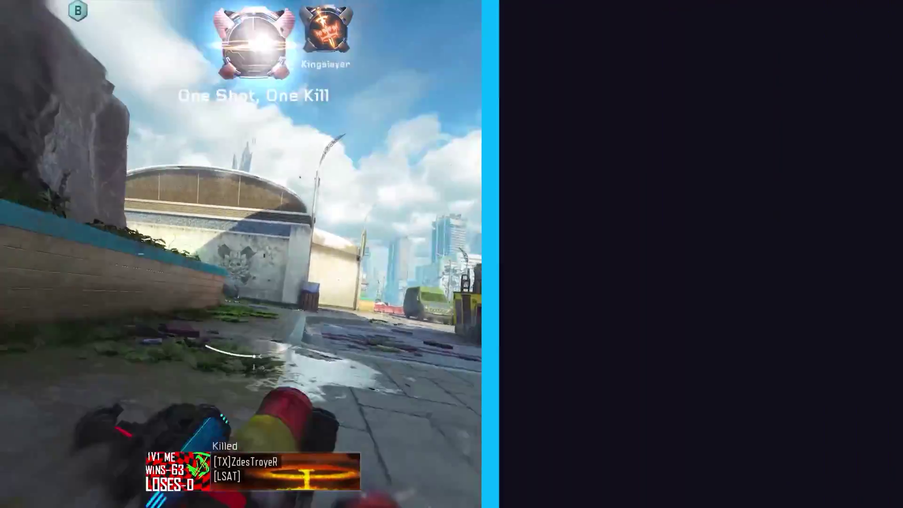
{"action": "right_click", "coordinate": [451, 254]}
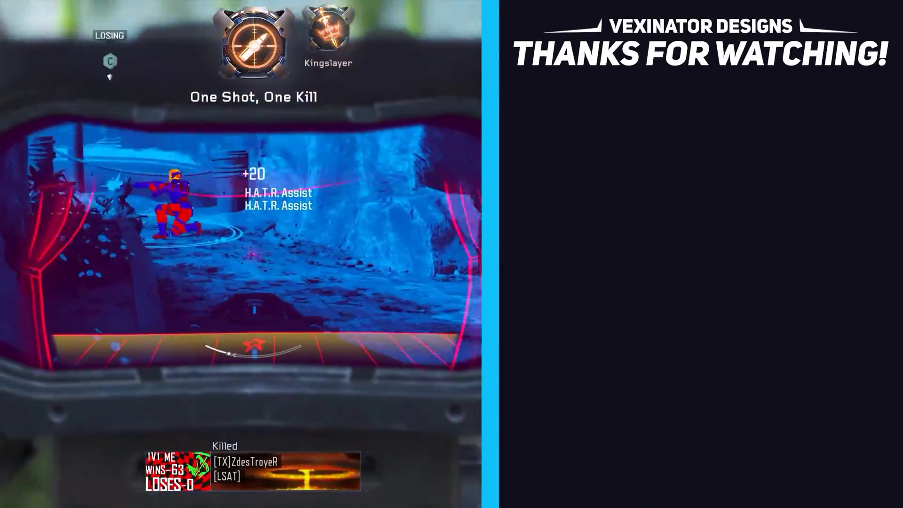